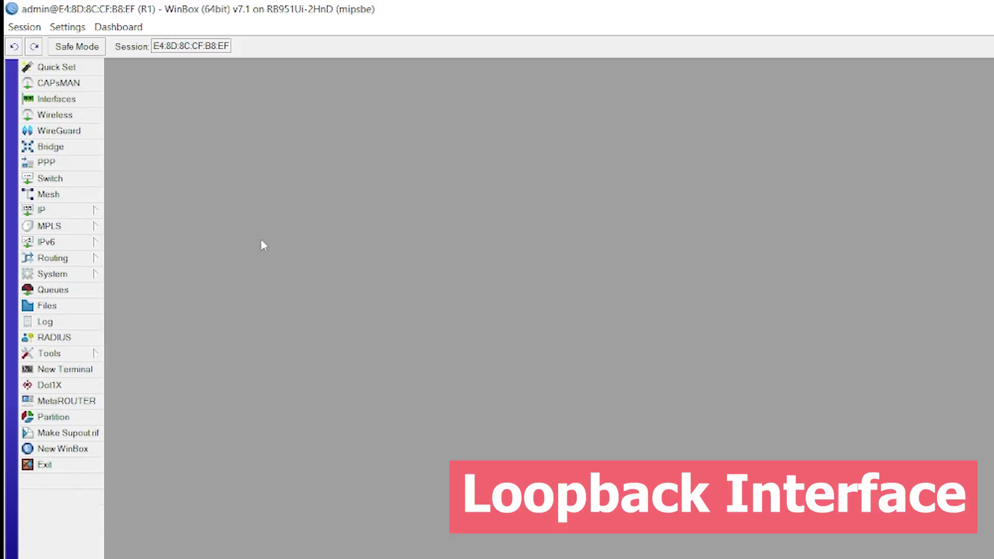
# Add the IP address 1.1.1.1 to the bridge interface as the router's loopback address
pyautogui.click(52, 210)
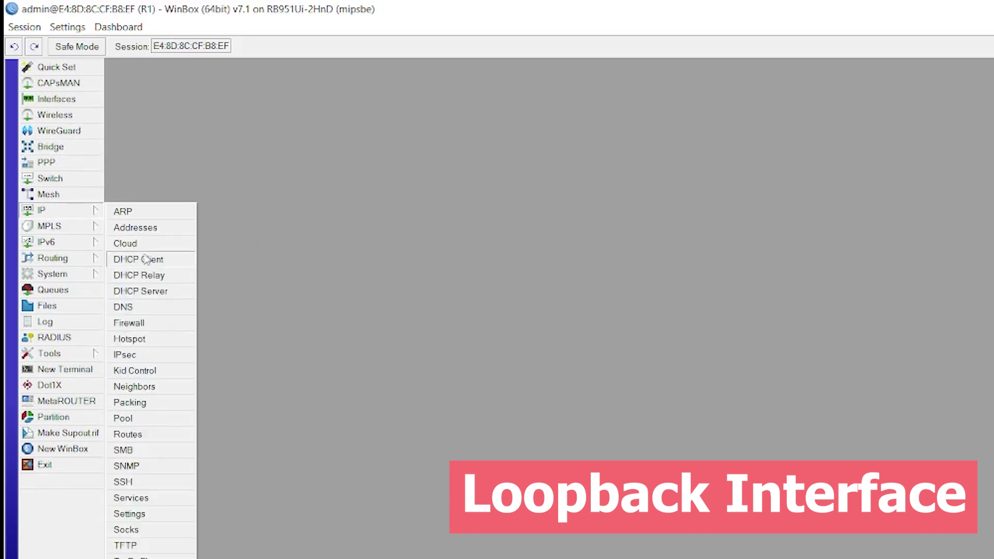
pyautogui.click(136, 228)
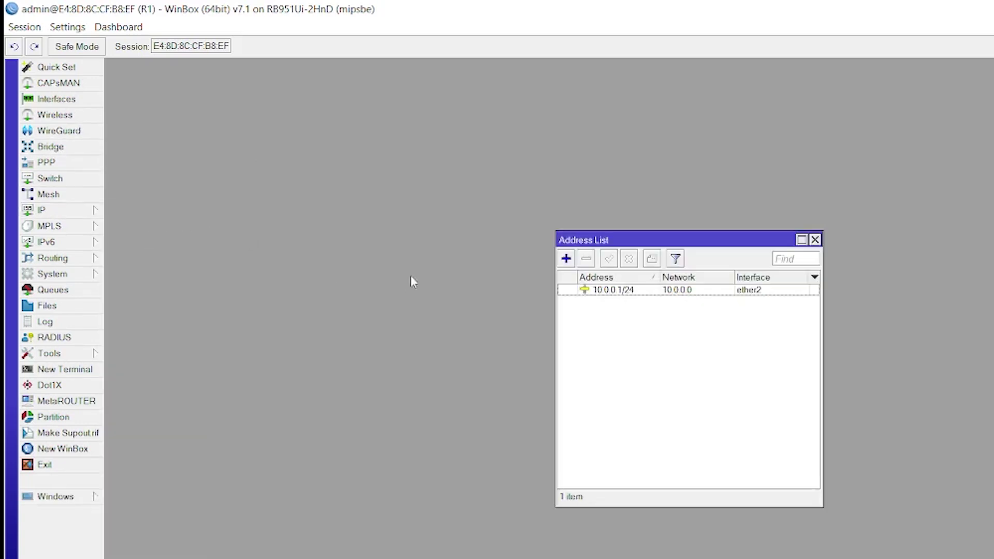
pyautogui.click(566, 259)
pyautogui.write('1.1.1.1')
pyautogui.click(669, 342)
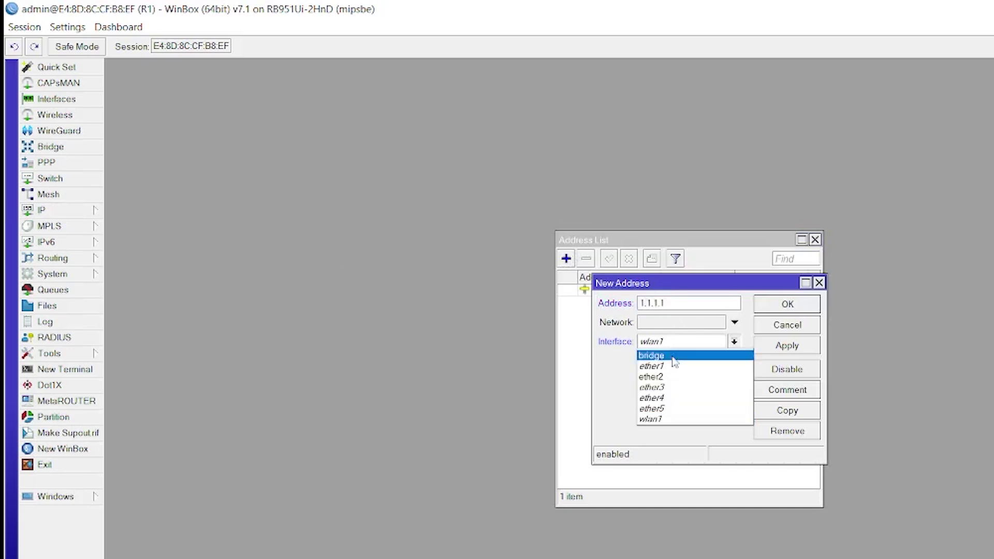
pyautogui.click(667, 356)
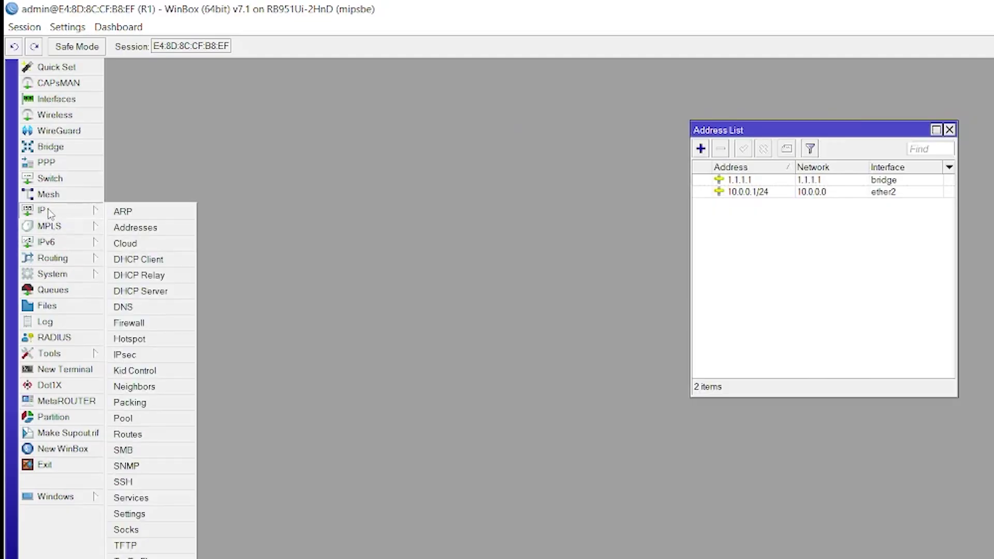
# Create the OSPF instance ospf-instance-1 with version 2, VRF main and router ID 1.1.1.1
pyautogui.moveTo(61, 263)
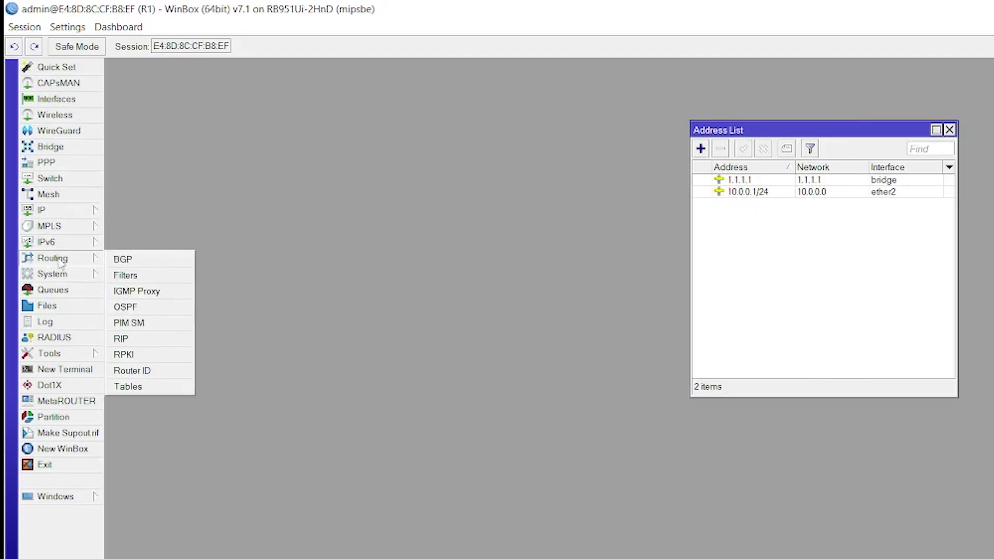
pyautogui.click(139, 309)
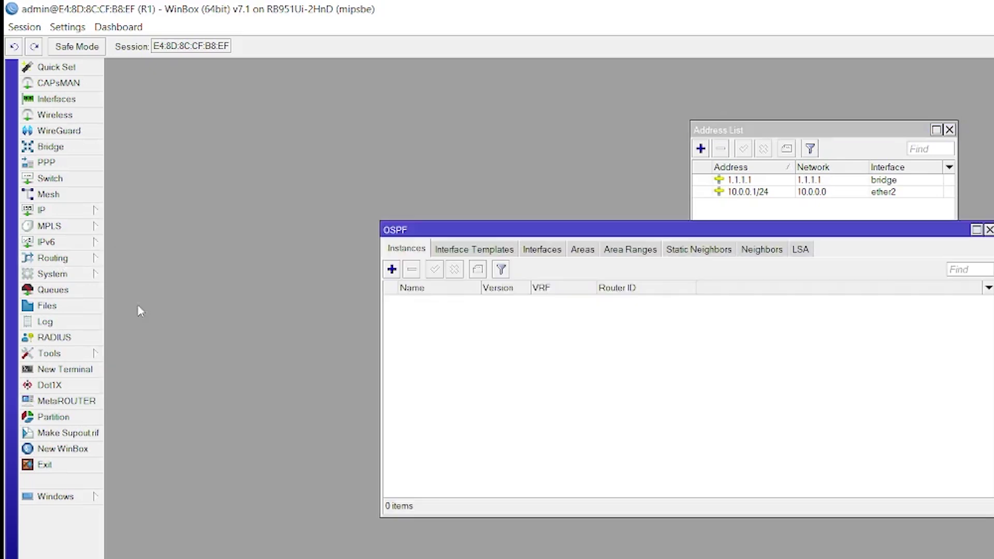
pyautogui.moveTo(484, 231); pyautogui.dragTo(247, 74)
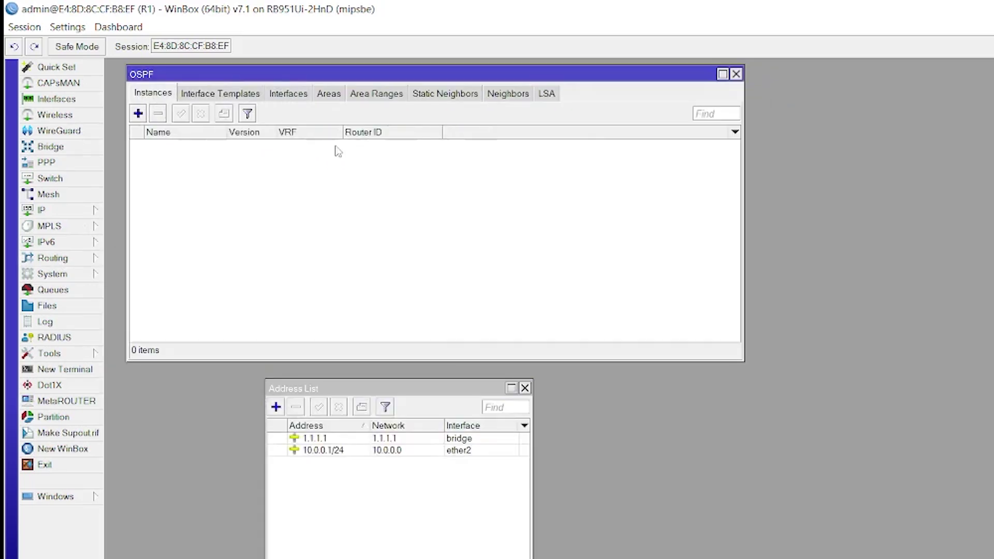
pyautogui.click(138, 113)
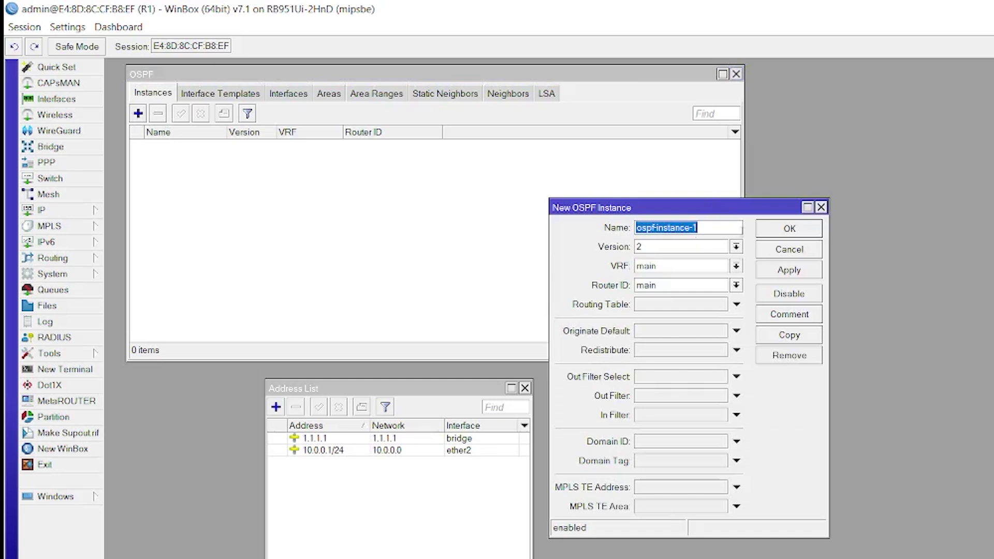
pyautogui.click(644, 253)
pyautogui.click(647, 252)
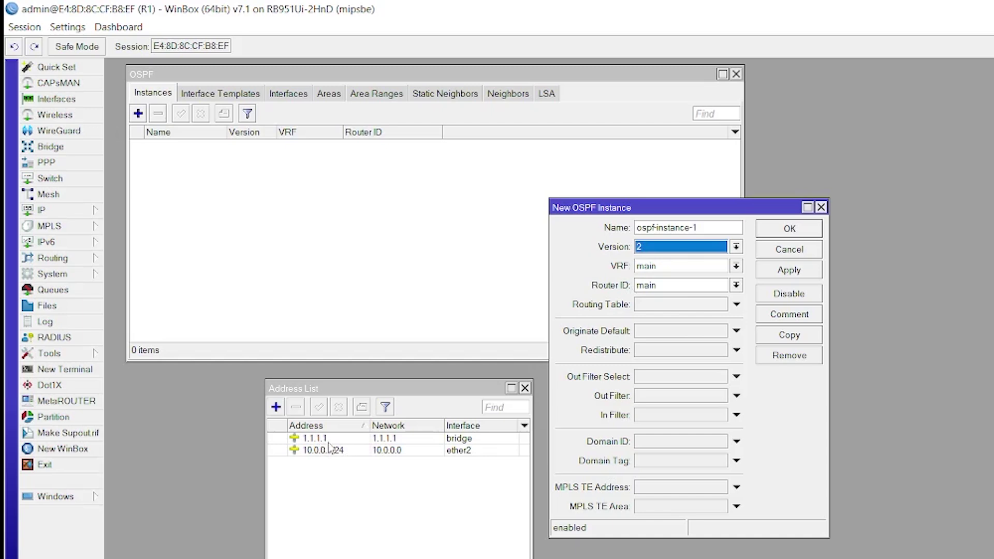
pyautogui.doubleClick(691, 288)
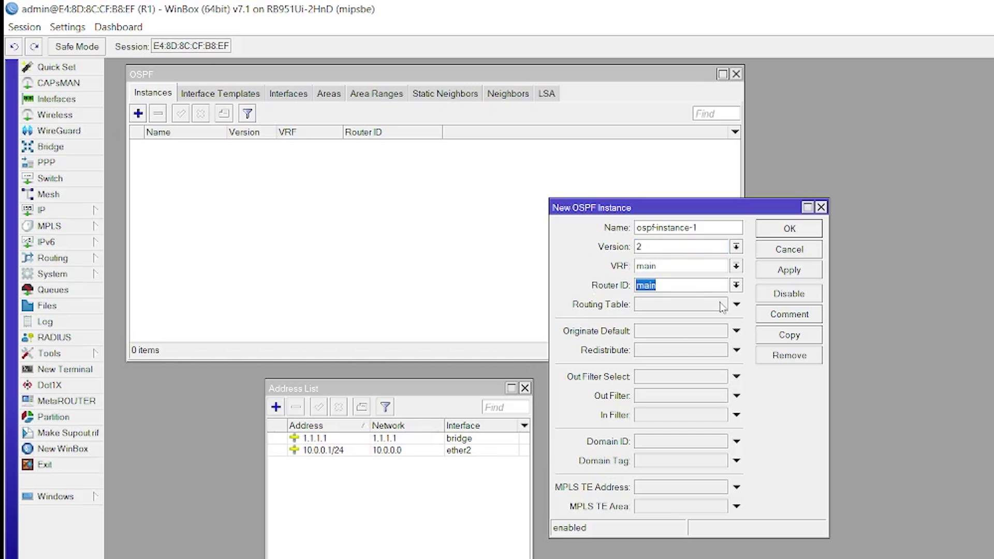
pyautogui.write('1.1.1.1')
pyautogui.moveTo(717, 231); pyautogui.dragTo(582, 227)
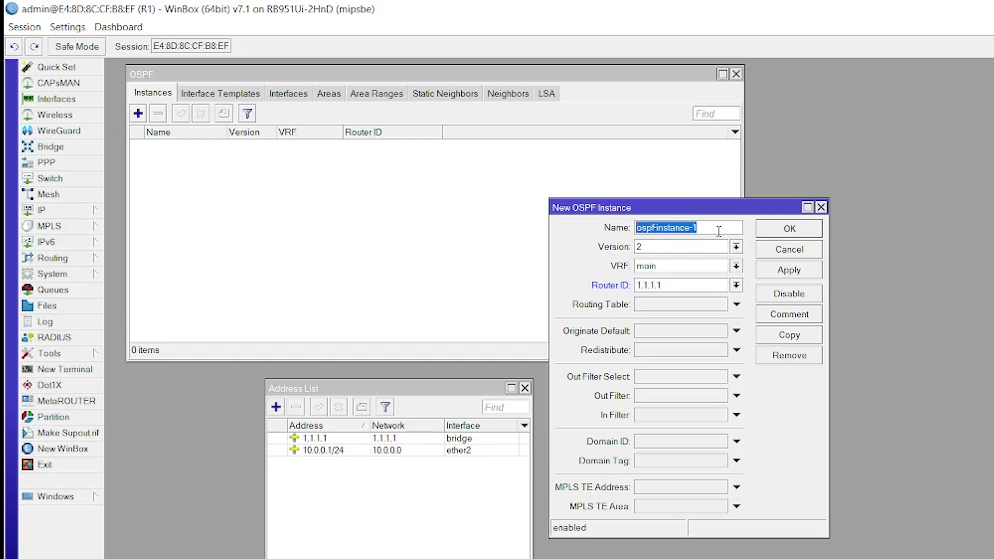
pyautogui.click(792, 269)
pyautogui.click(788, 228)
# Create the OSPF area ospf-area-1 on ospf-instance-1 with area ID 0.0.0.0 and the default type
pyautogui.click(244, 93)
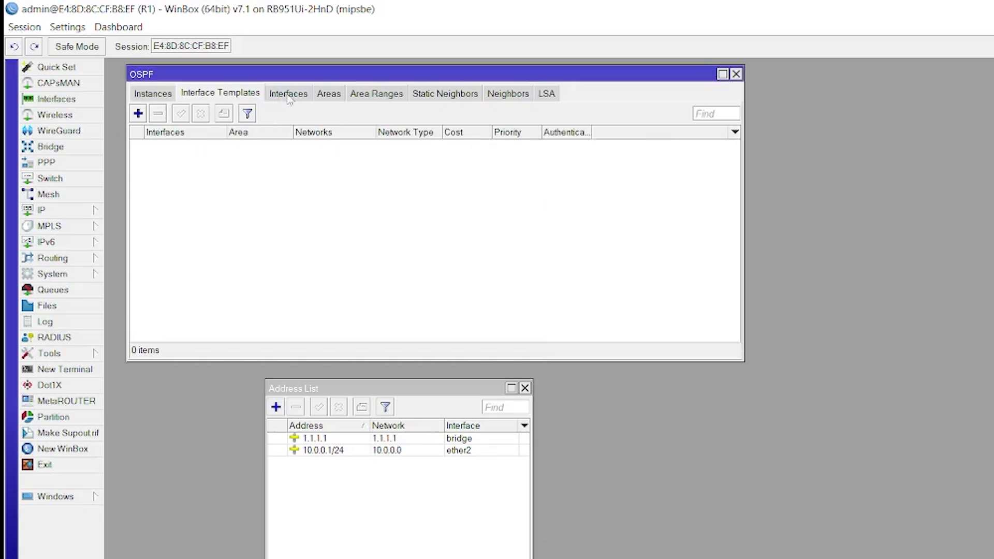
pyautogui.click(163, 98)
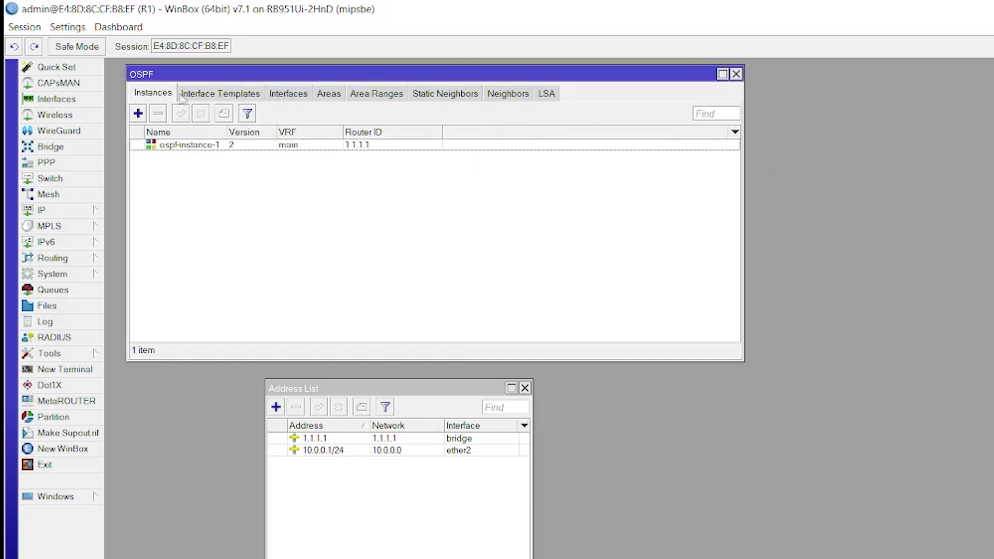
pyautogui.click(334, 95)
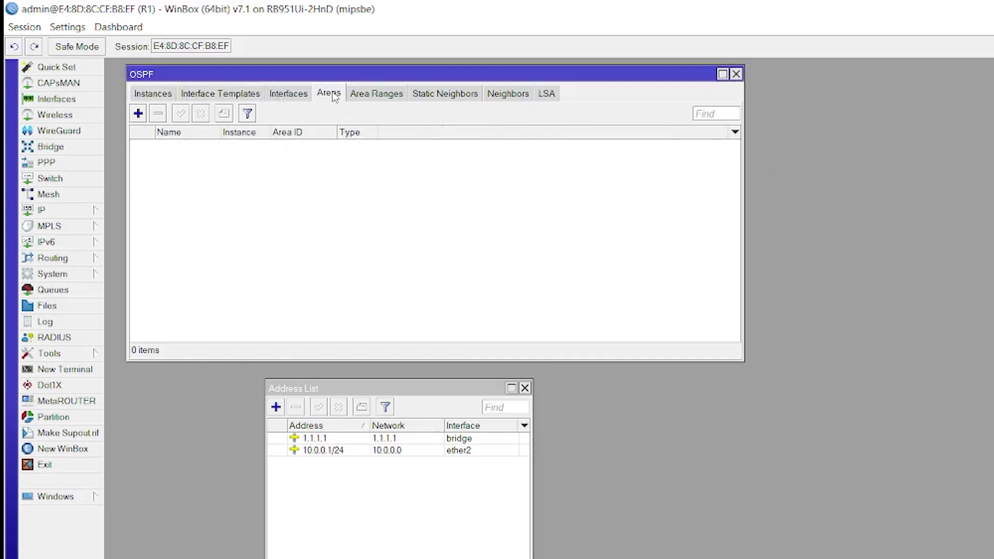
pyautogui.click(138, 114)
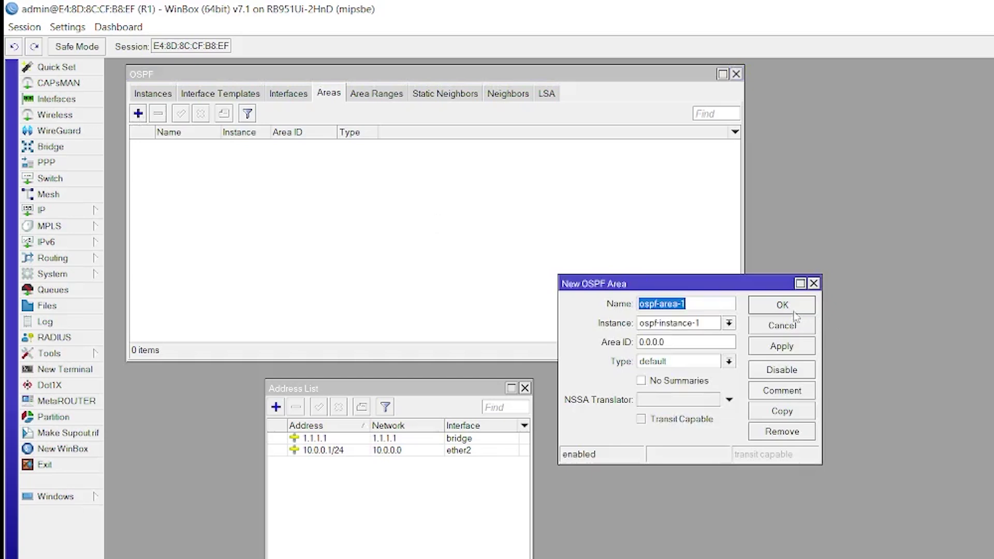
pyautogui.click(676, 343)
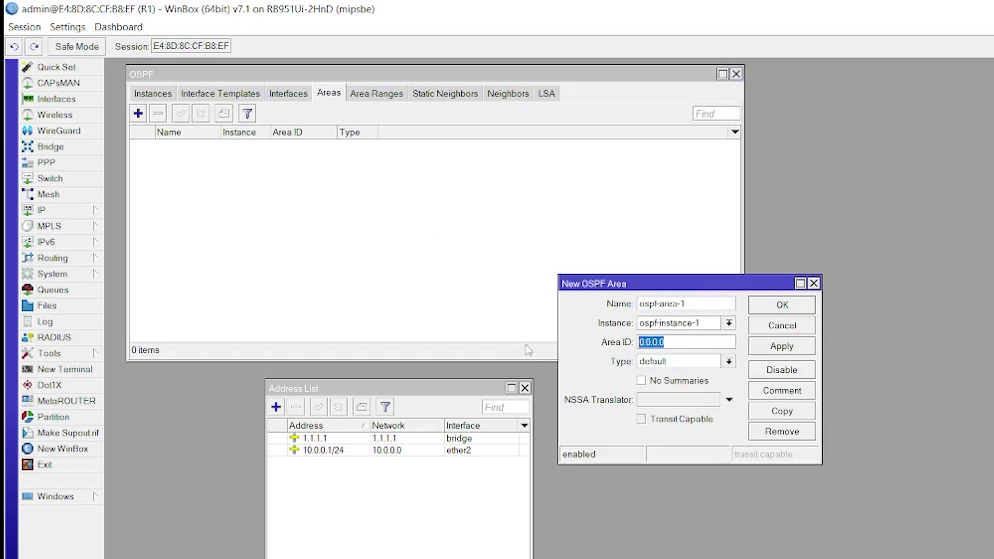
pyautogui.click(702, 362)
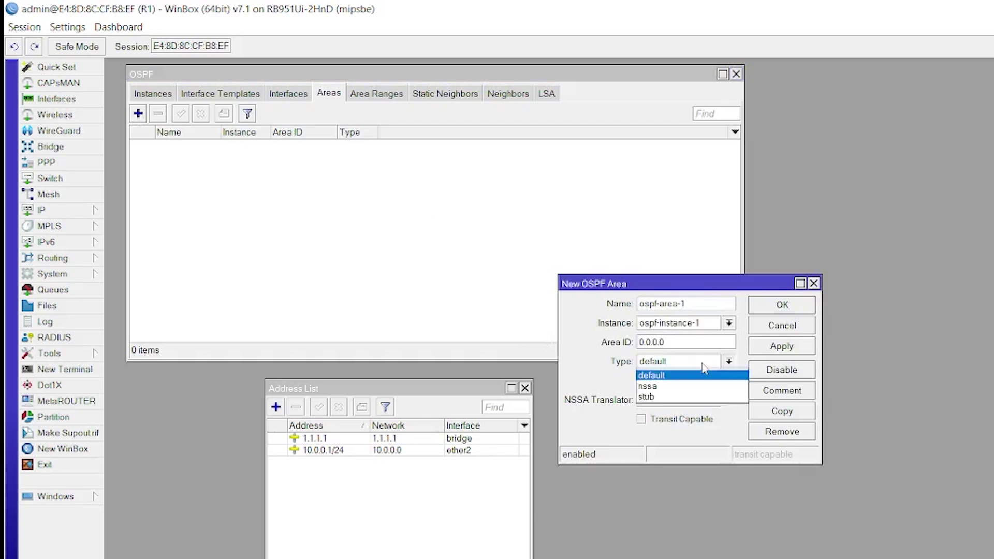
pyautogui.click(703, 364)
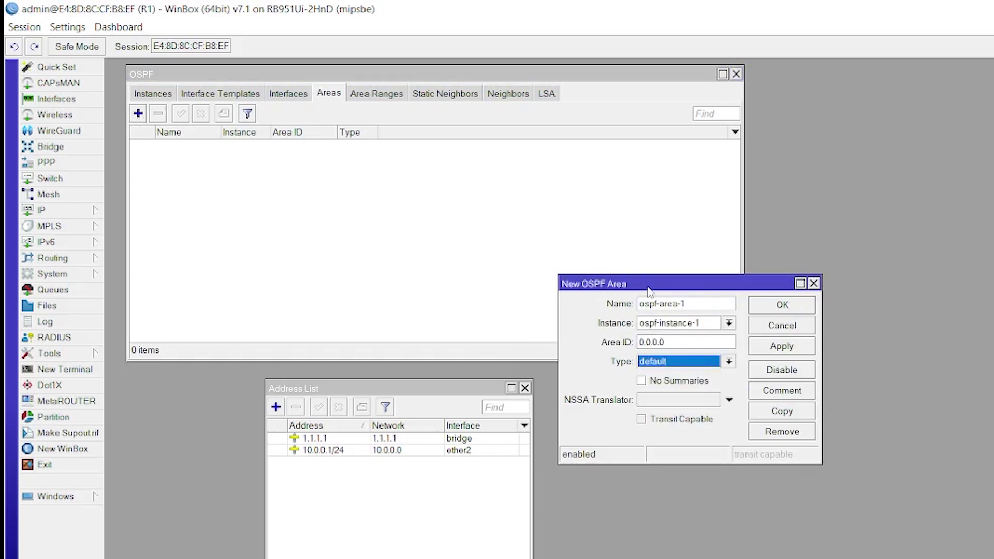
pyautogui.click(767, 348)
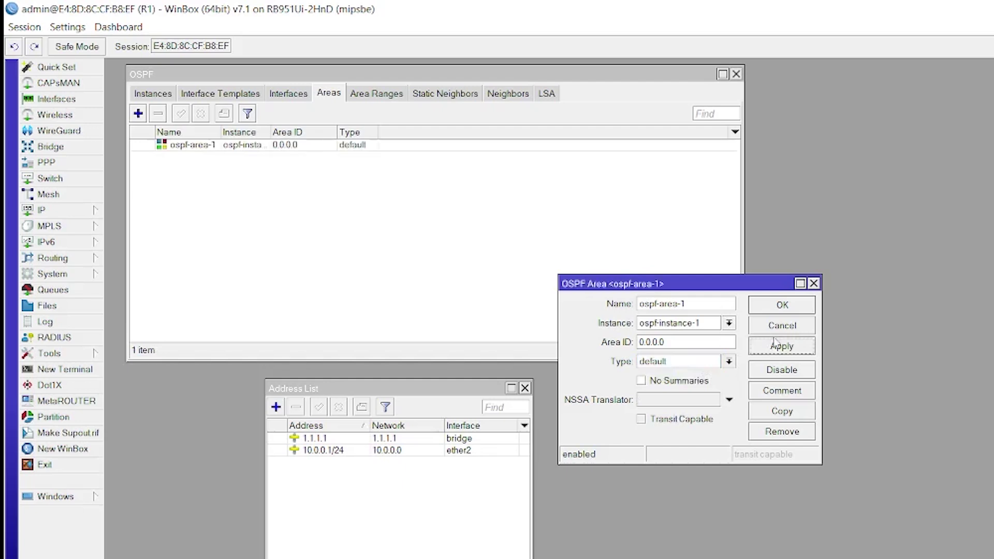
pyautogui.click(793, 308)
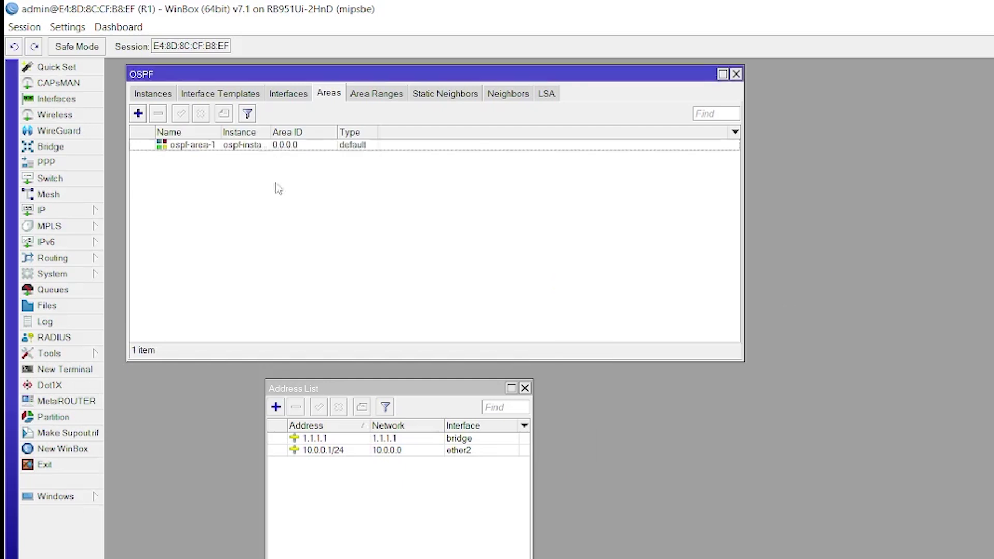
# Start a new OSPF interface template for ospf-area-1, keeping the broadcast network type
pyautogui.click(236, 96)
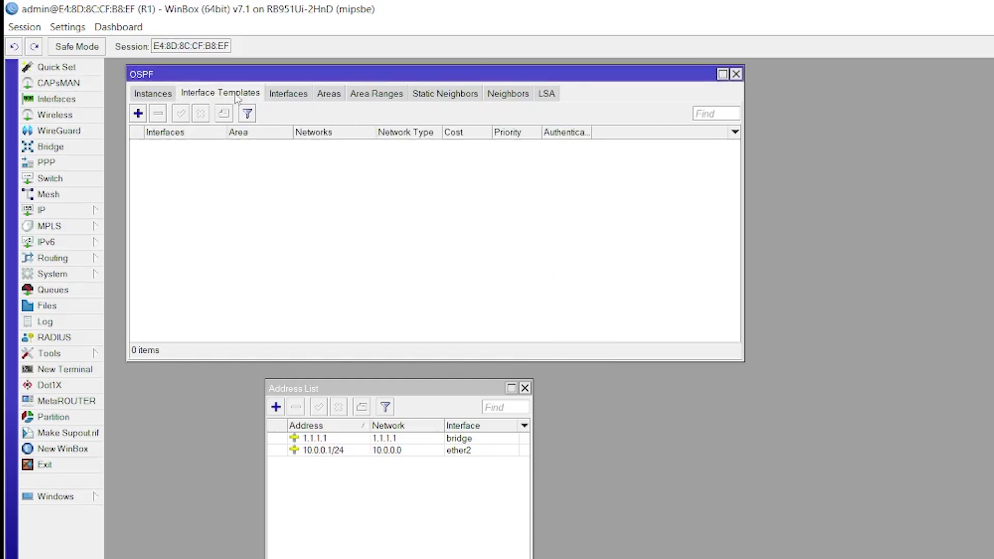
pyautogui.click(138, 114)
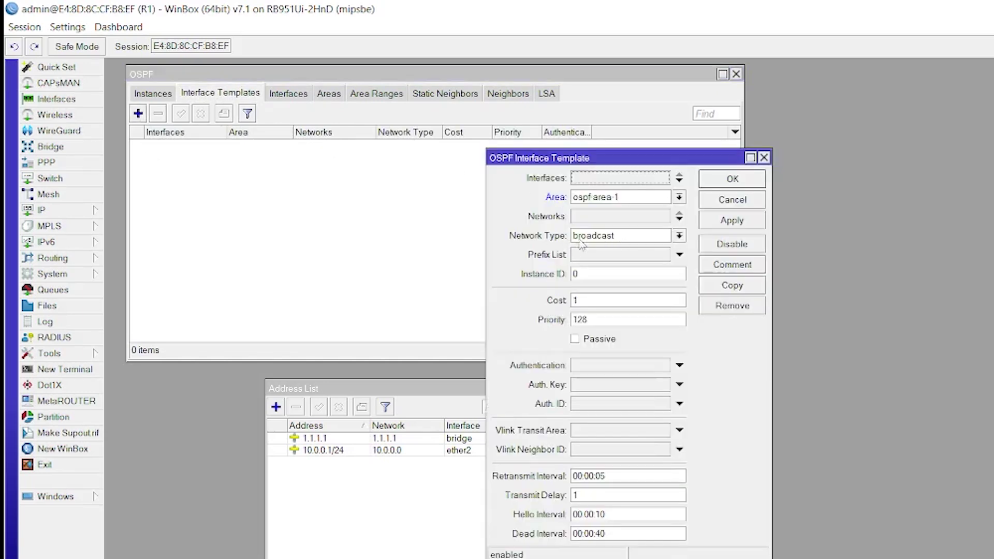
pyautogui.click(635, 239)
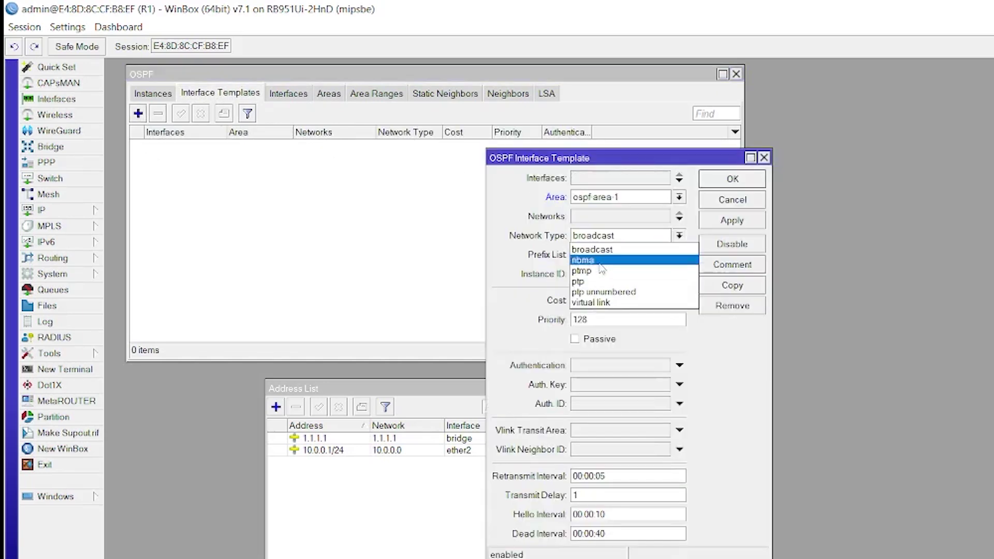
pyautogui.click(656, 238)
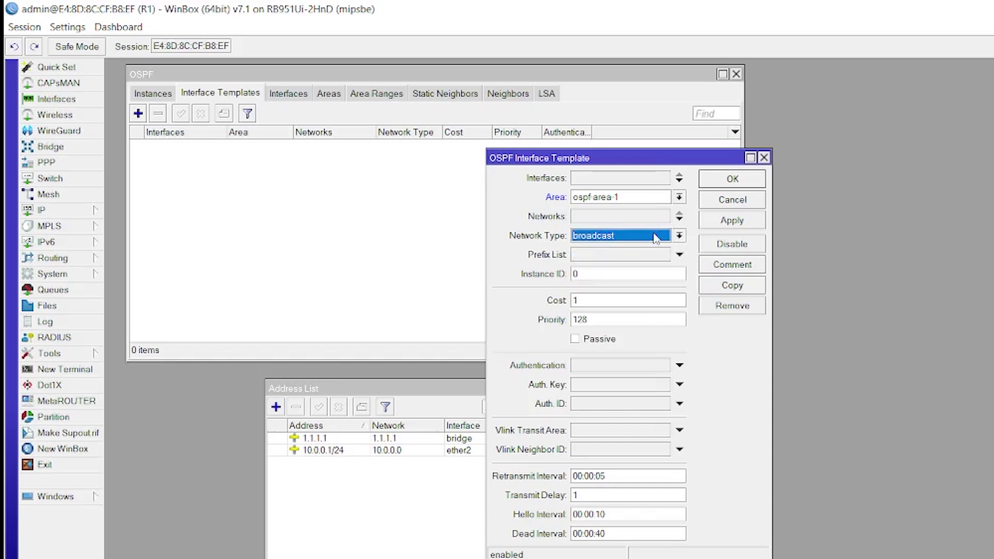
pyautogui.click(586, 368)
pyautogui.click(664, 365)
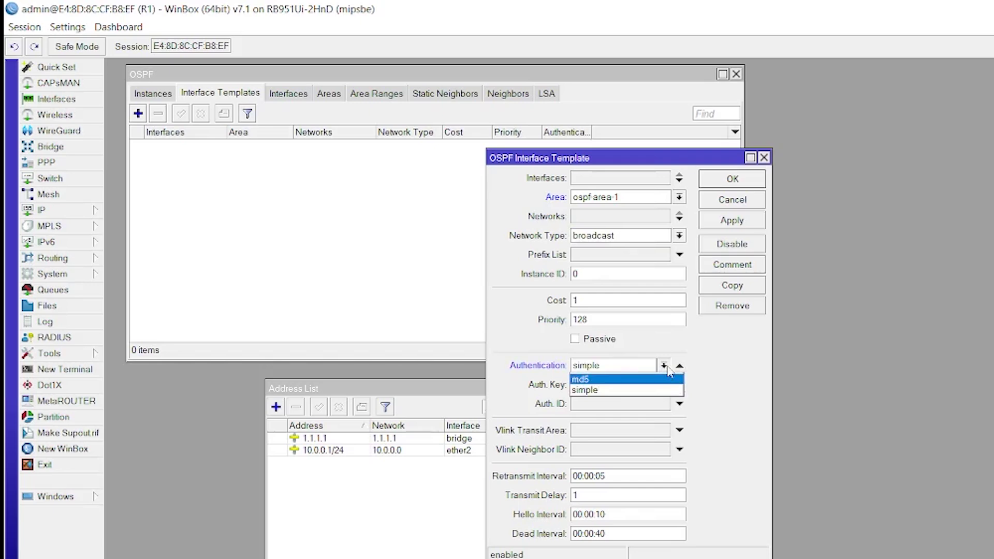
pyautogui.click(664, 366)
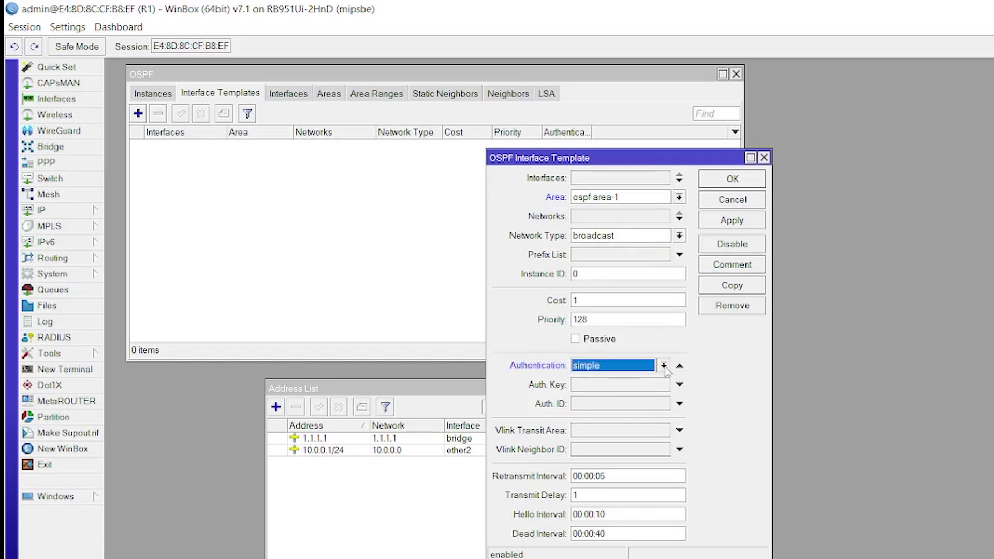
pyautogui.click(679, 366)
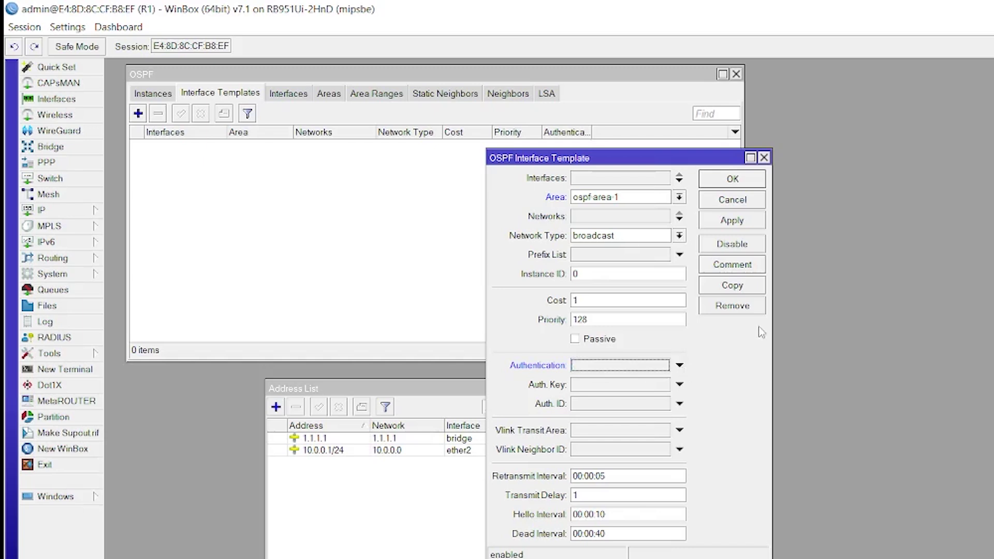
pyautogui.click(612, 178)
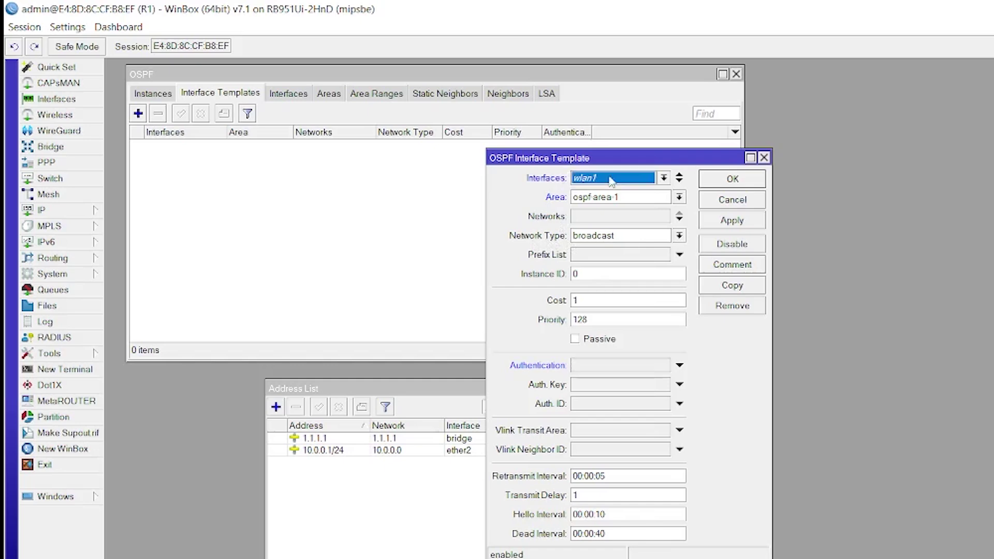
pyautogui.click(663, 177)
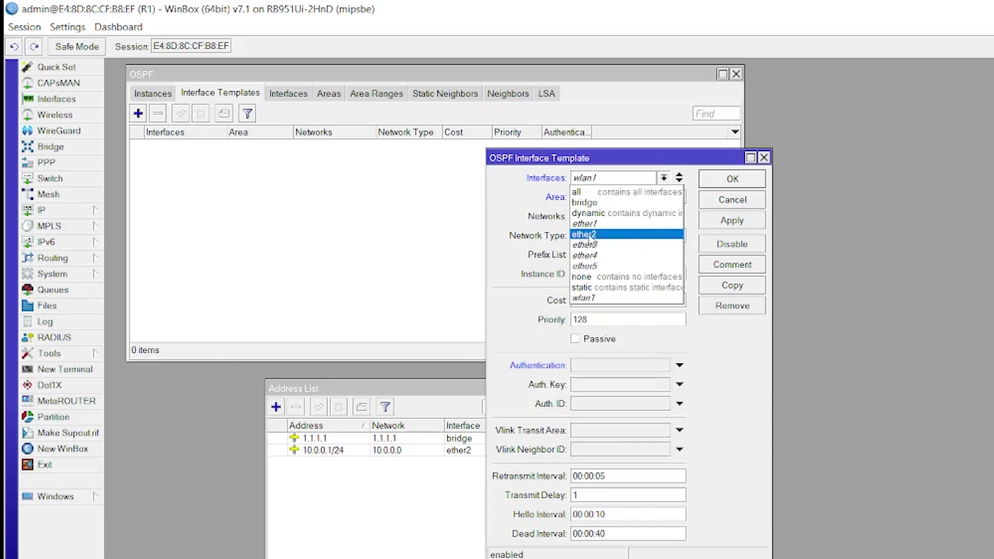
pyautogui.click(679, 177)
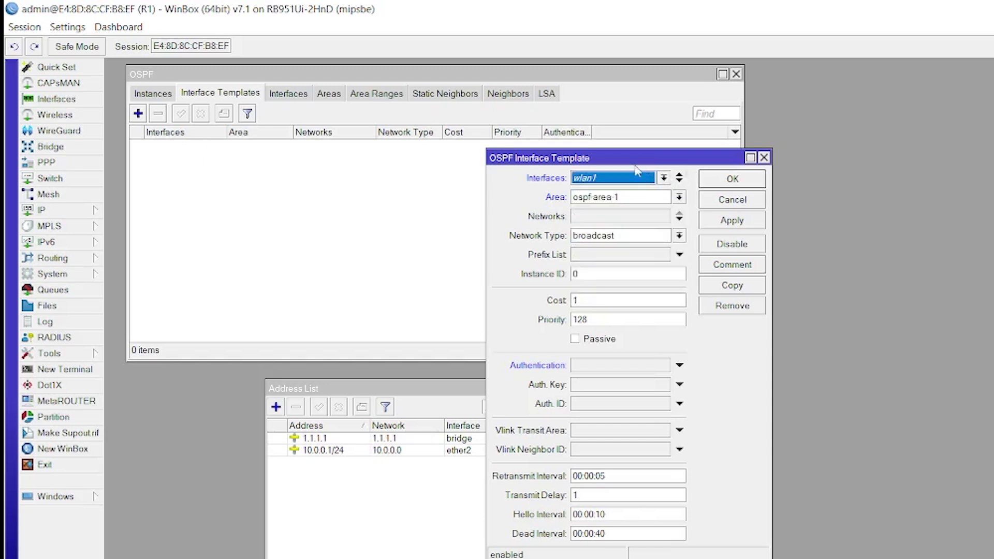
pyautogui.click(679, 178)
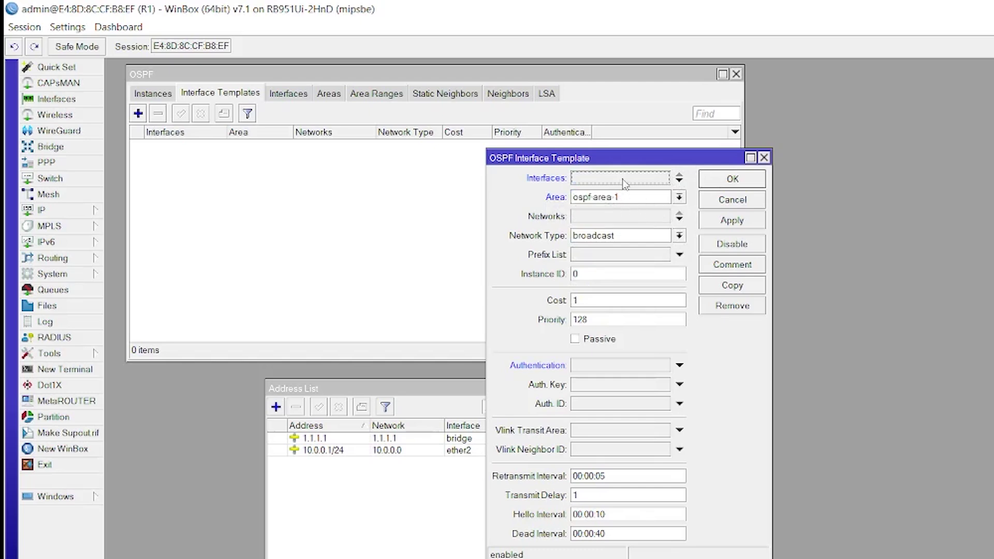
# Add the networks 10.0.0.1/24 and 1.1.1.1/24 to the interface template, save it and return to the OSPF instances
pyautogui.click(678, 220)
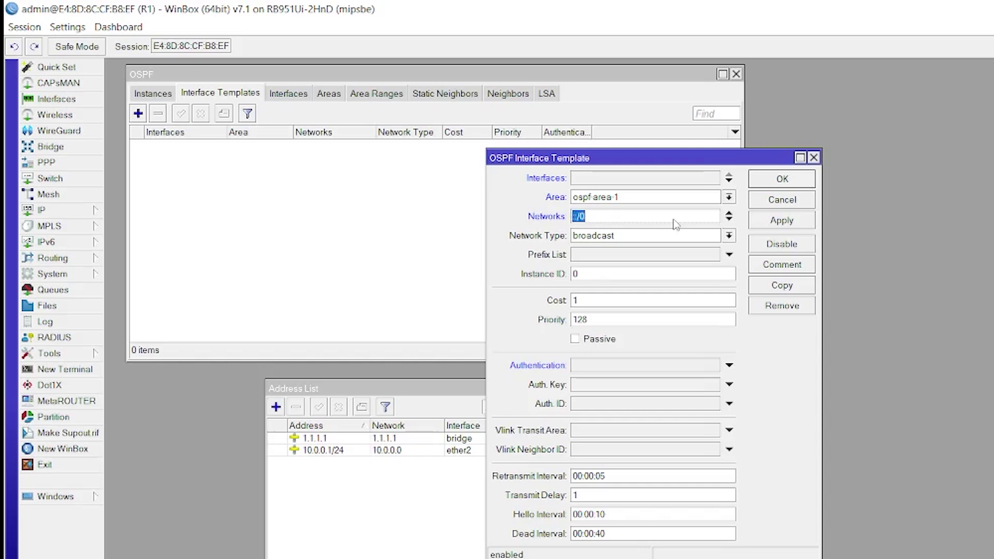
pyautogui.write('10.0.0.1/24')
pyautogui.click(729, 220)
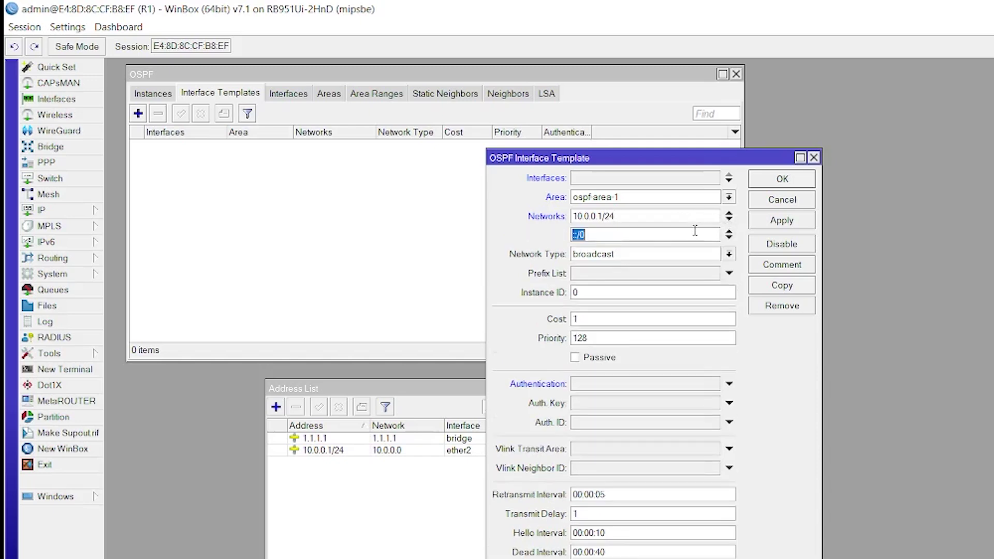
pyautogui.write('1.1.1.1/24')
pyautogui.click(779, 222)
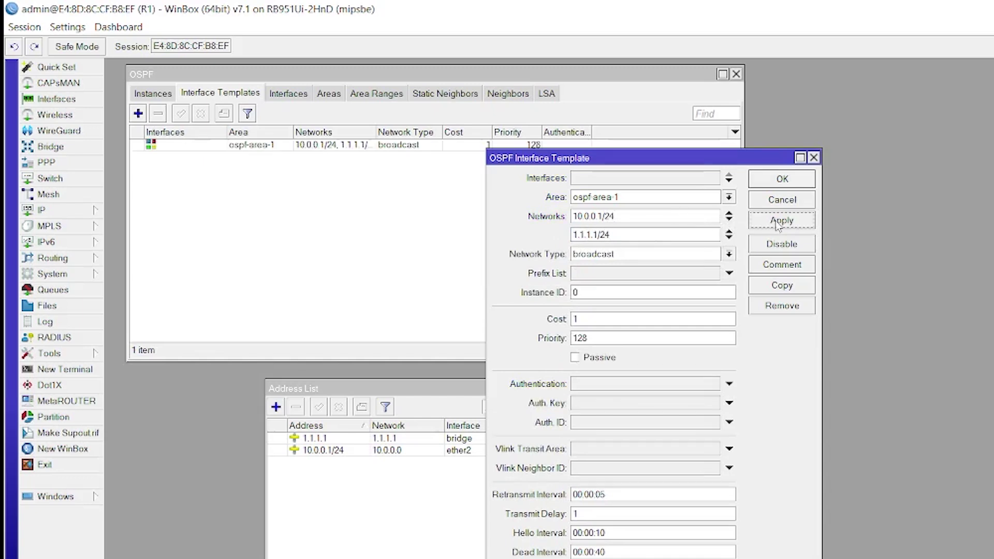
pyautogui.click(779, 179)
pyautogui.click(150, 93)
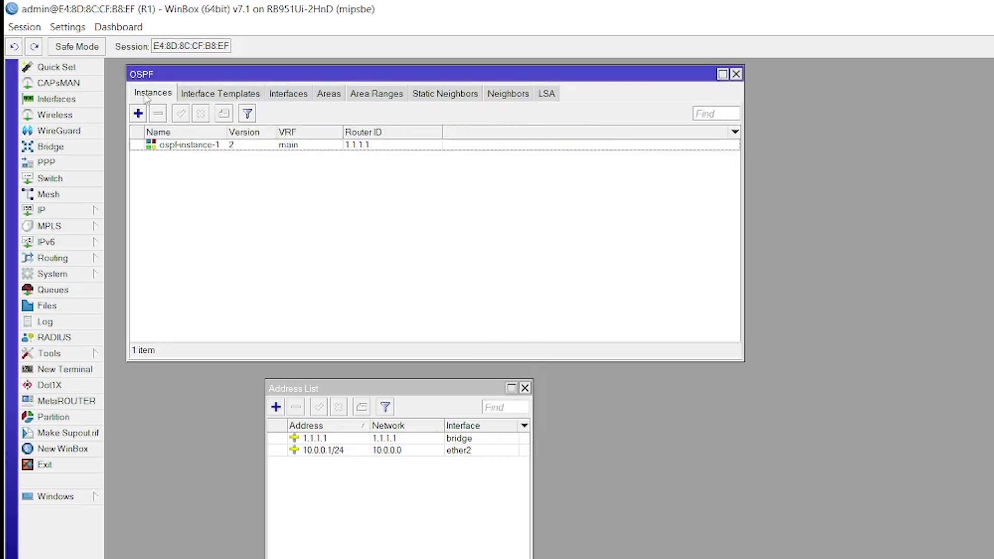
# Review R1's OSPF interface templates, interfaces, areas, area ranges, static neighbors, LSAs and neighbors
pyautogui.click(210, 94)
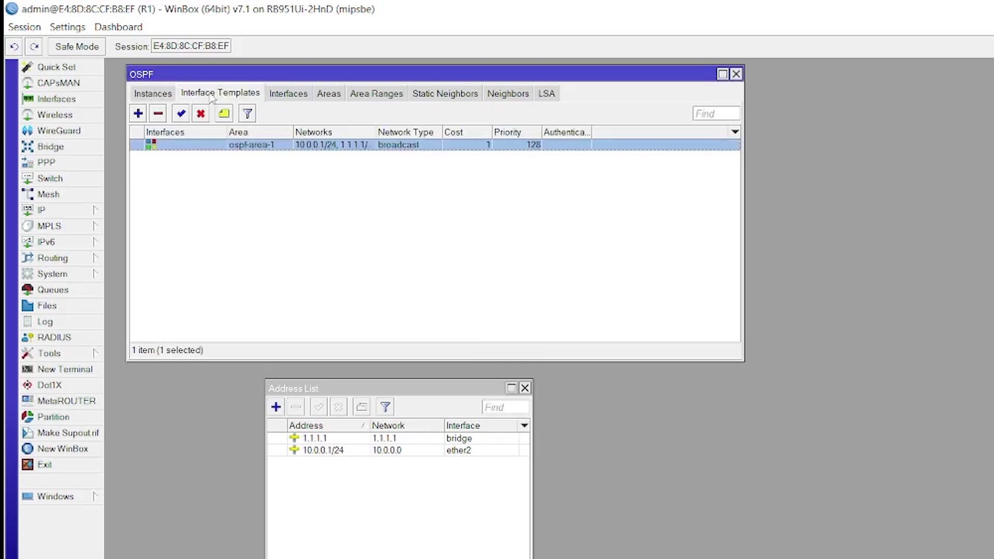
pyautogui.click(294, 97)
pyautogui.click(334, 99)
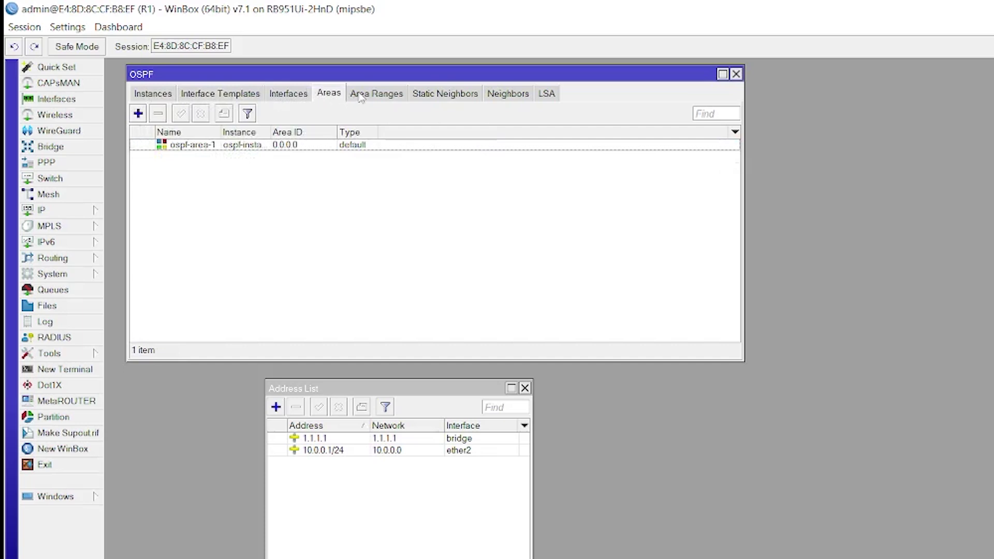
pyautogui.click(376, 94)
pyautogui.click(446, 94)
pyautogui.click(547, 93)
pyautogui.moveTo(270, 133); pyautogui.dragTo(240, 134)
pyautogui.click(507, 93)
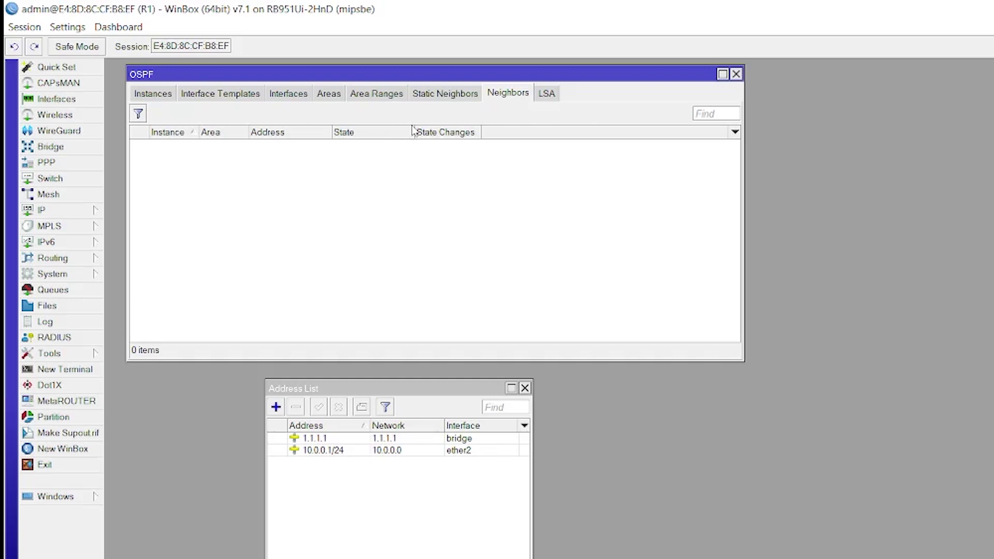
pyautogui.click(448, 94)
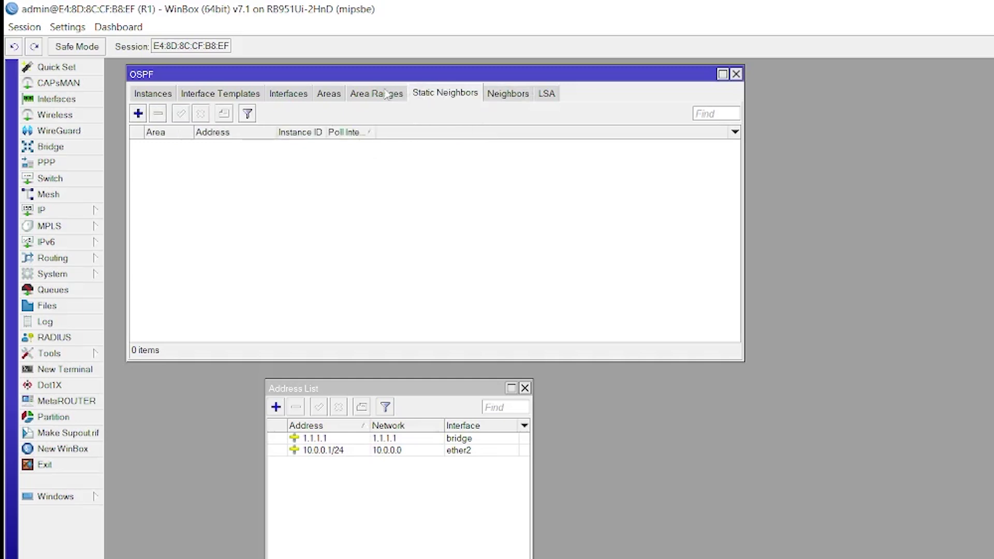
pyautogui.click(385, 93)
pyautogui.click(220, 93)
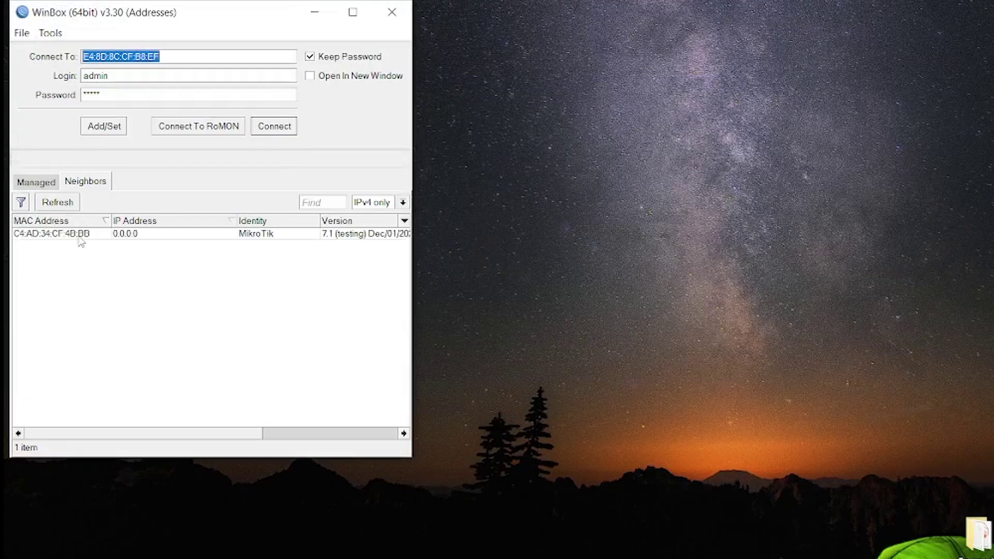
# Connect to the neighboring MikroTik router C4:AD:34:CF:4B:BB with the saved login and close its leftover RADIUS and Firewall windows
pyautogui.click(78, 235)
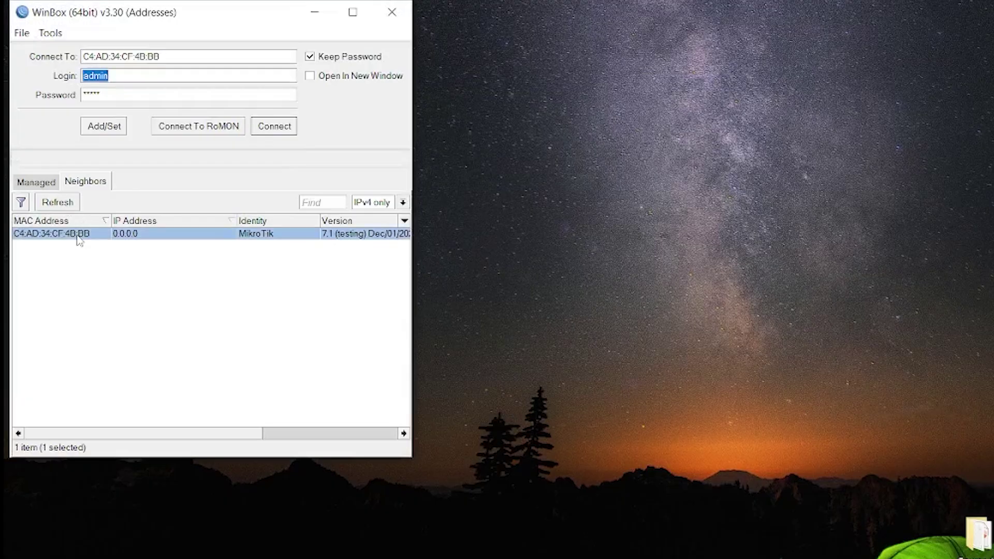
pyautogui.click(279, 124)
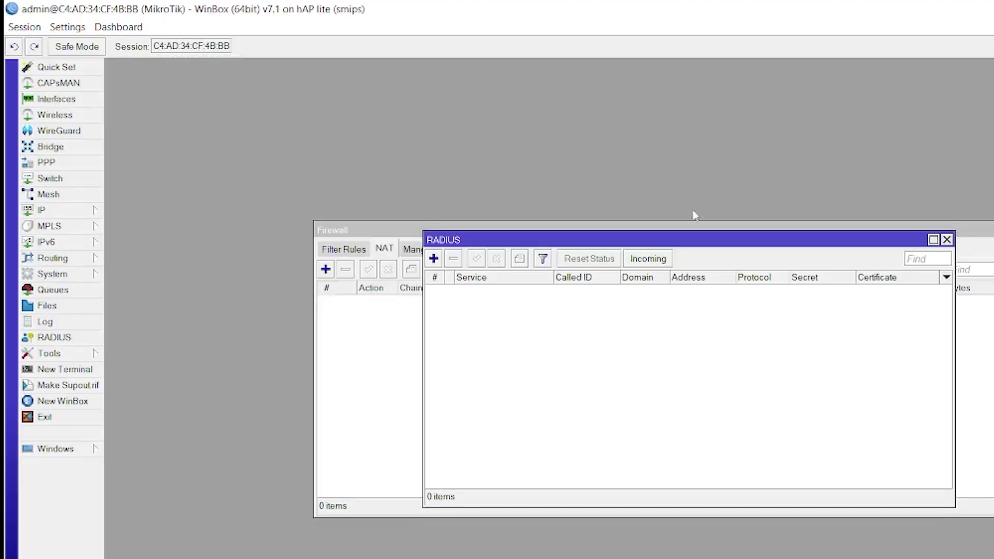
pyautogui.click(946, 239)
pyautogui.press('Escape')
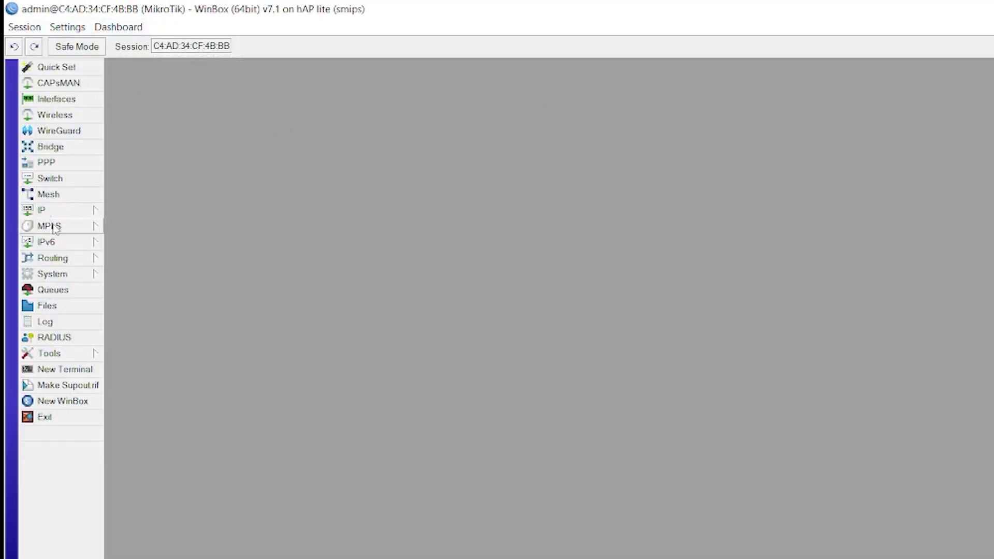
# Set the second router's system identity to R2
pyautogui.click(57, 273)
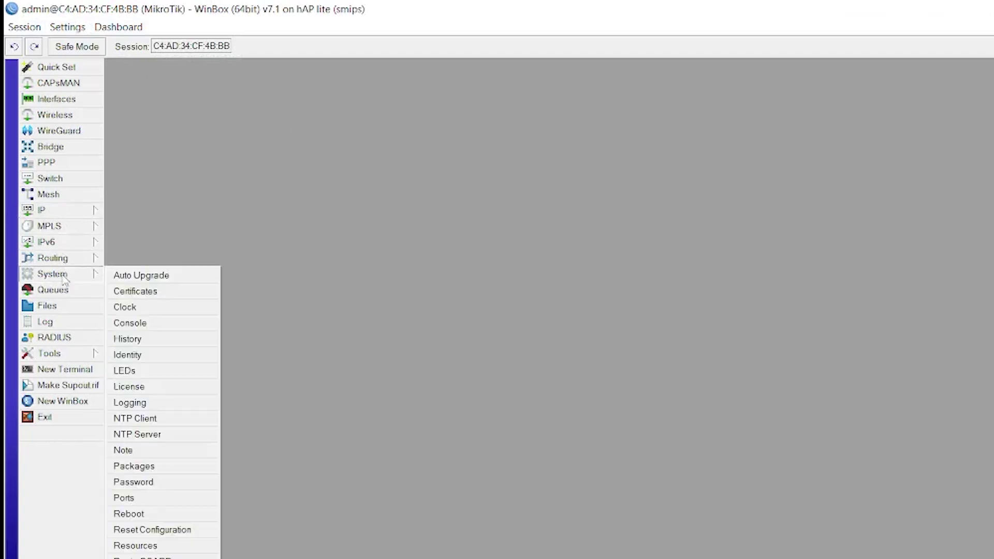
pyautogui.click(152, 353)
pyautogui.write('R2')
pyautogui.click(752, 397)
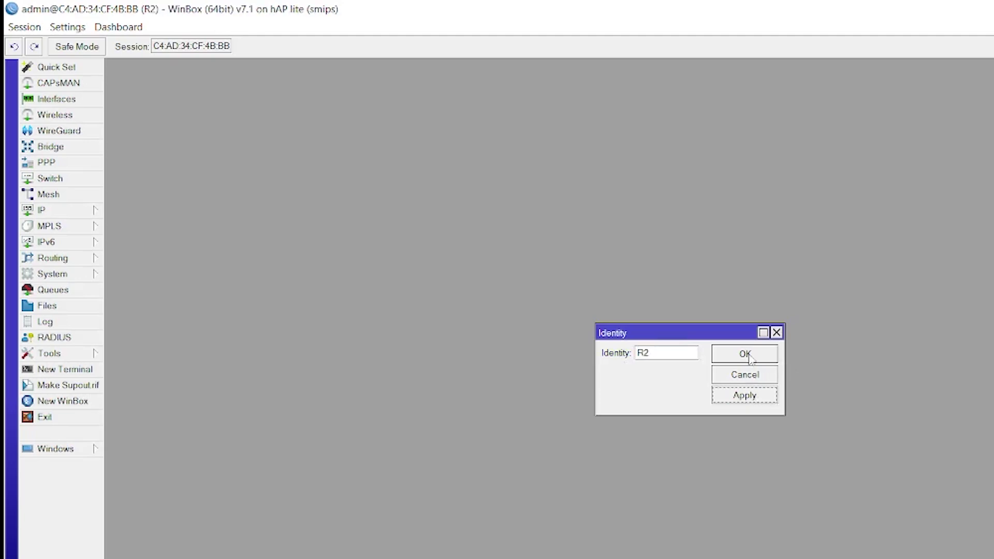
pyautogui.click(746, 355)
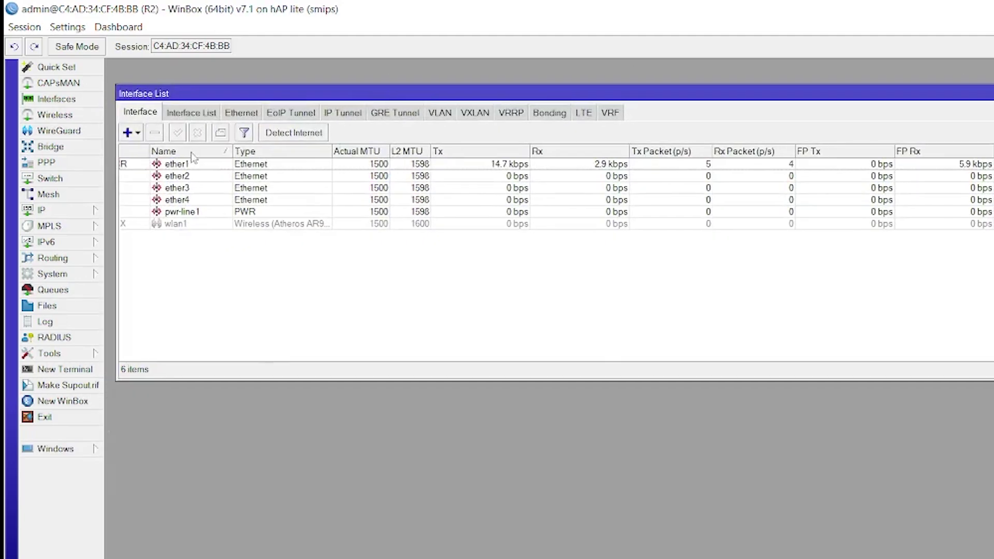
# Check R2's interface list, then assign the IP address 10.0.0.2/24 to ether1
pyautogui.click(182, 169)
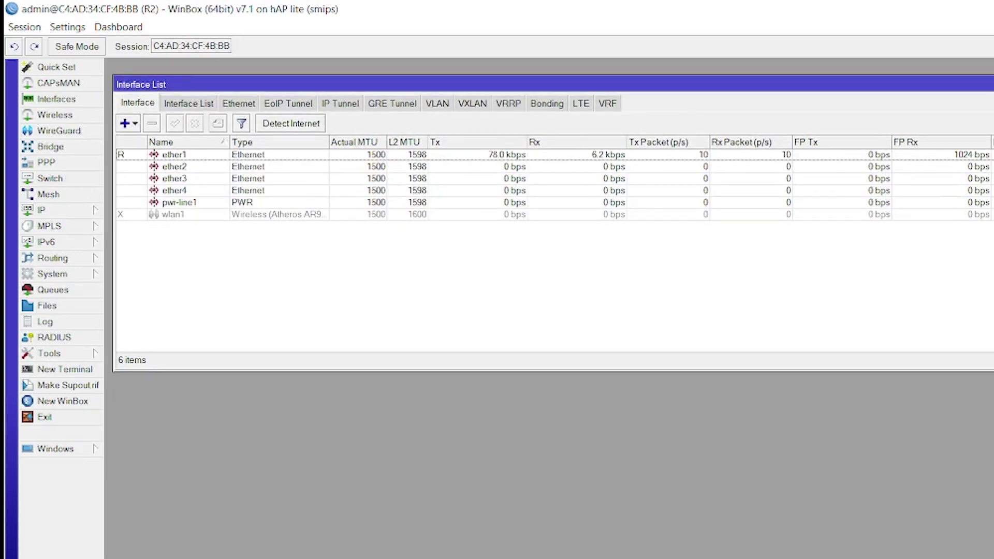
pyautogui.press('Escape')
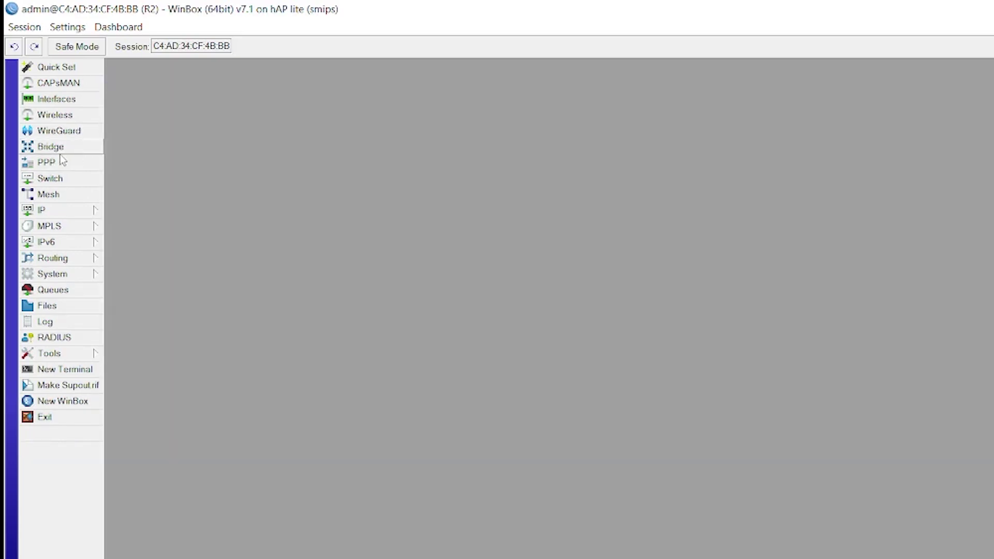
pyautogui.click(50, 211)
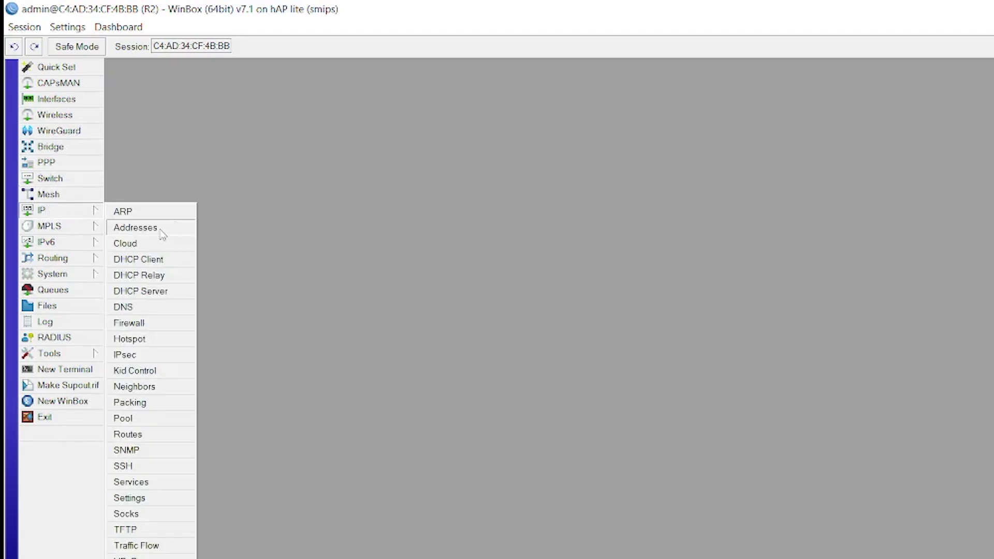
pyautogui.click(162, 232)
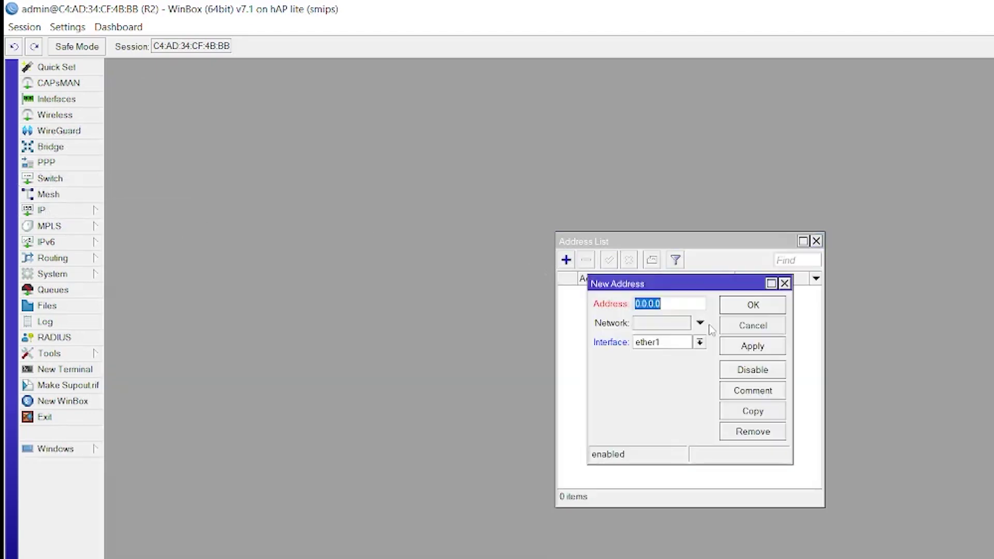
pyautogui.write('10')
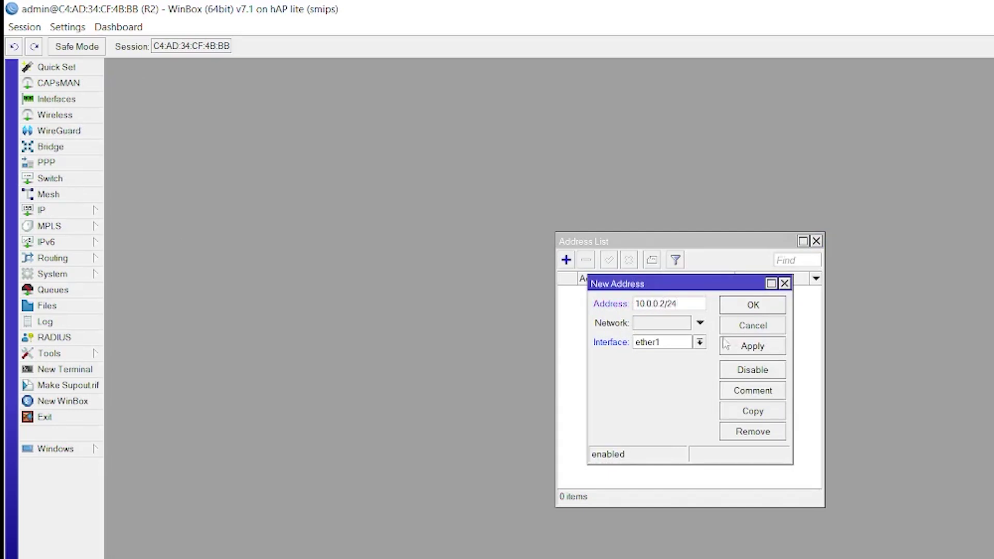
pyautogui.click(751, 352)
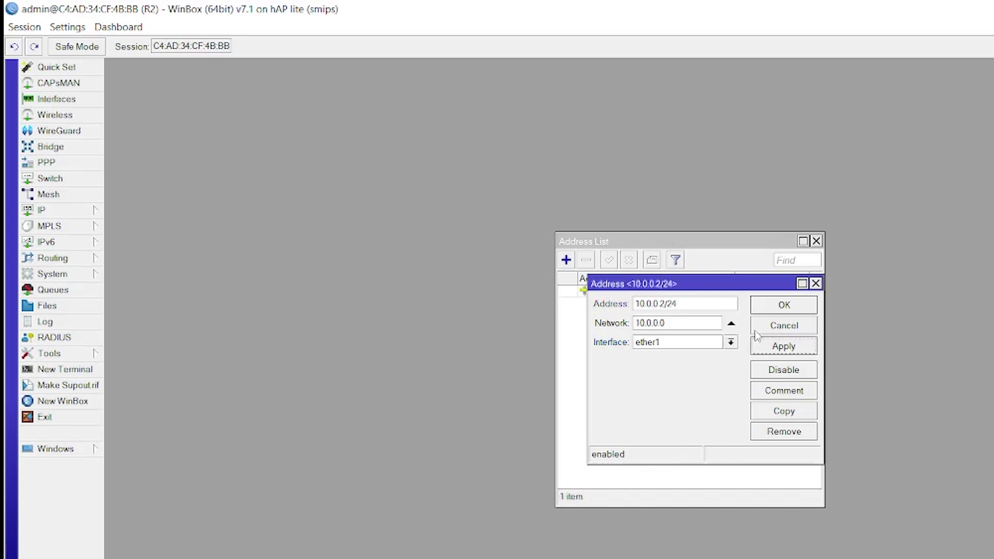
pyautogui.click(784, 306)
pyautogui.moveTo(718, 242); pyautogui.dragTo(271, 94)
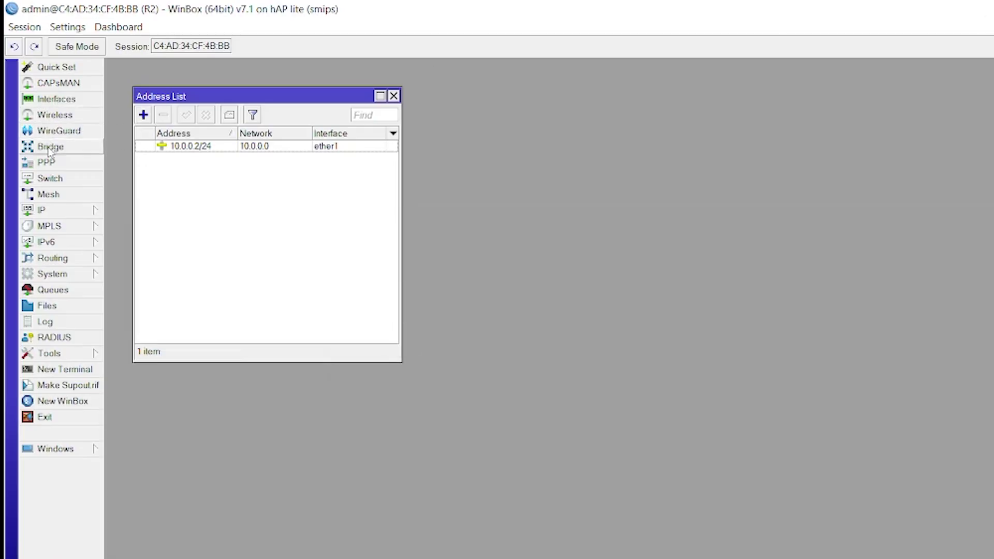
# Create a bridge interface named bridge on R2 with the default settings and close the bridge list
pyautogui.click(51, 146)
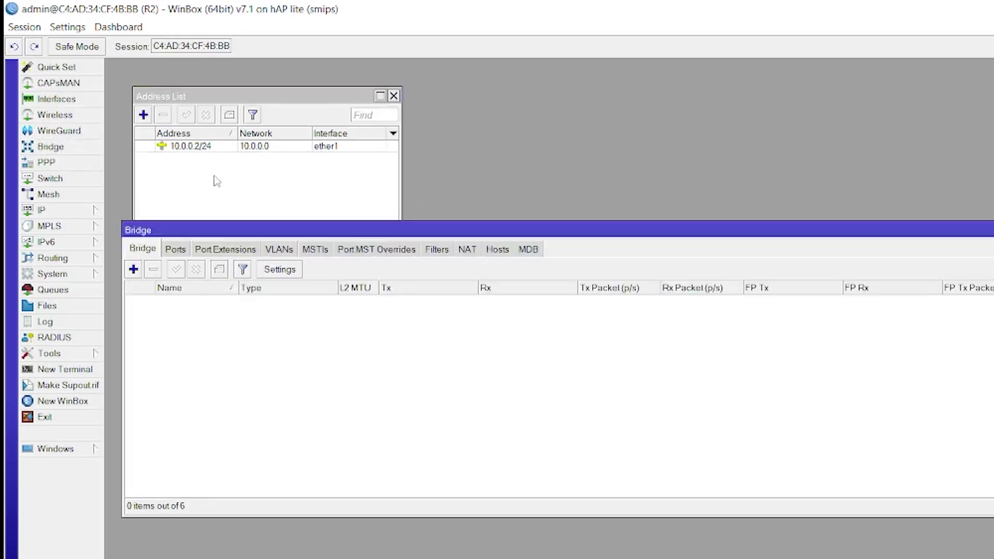
pyautogui.click(134, 270)
pyautogui.click(653, 246)
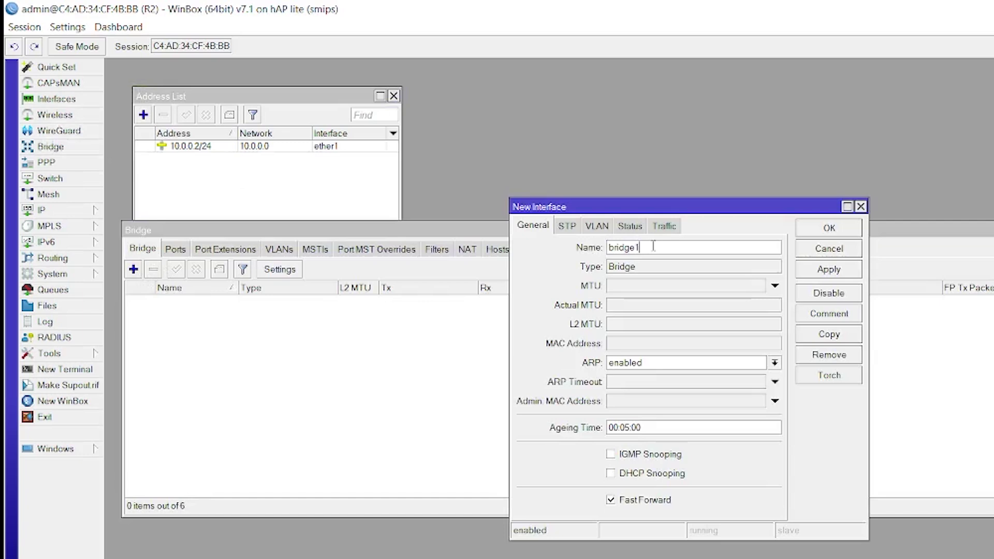
pyautogui.click(829, 269)
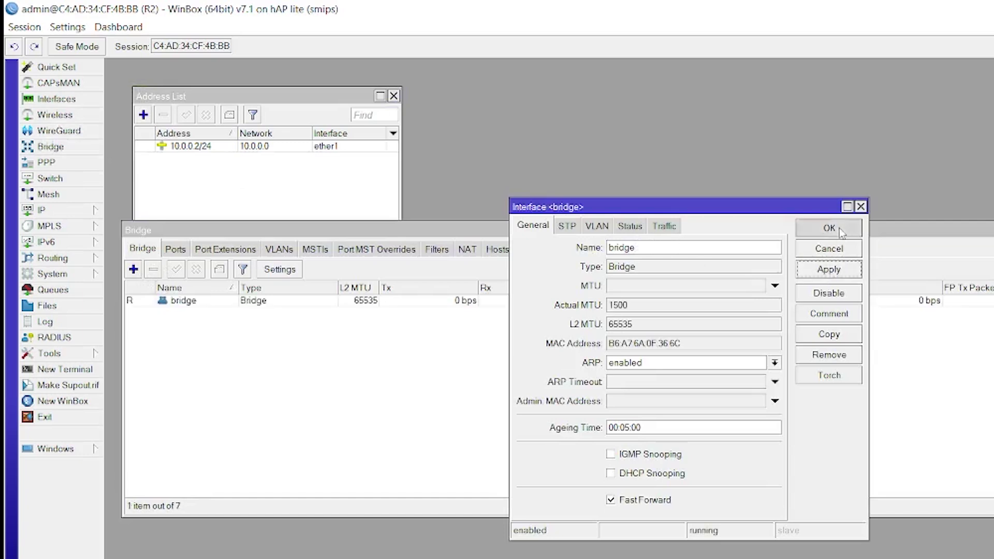
pyautogui.click(829, 228)
pyautogui.press('Escape')
# Add the loopback IP address 2.2.2.2 to the bridge interface on R2
pyautogui.click(64, 215)
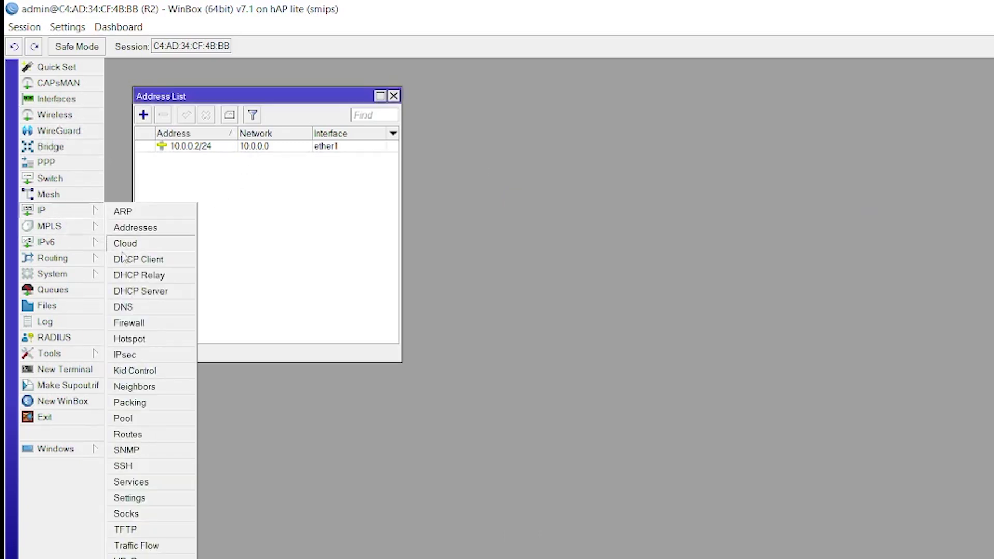
pyautogui.click(141, 228)
pyautogui.click(144, 114)
pyautogui.moveTo(673, 282); pyautogui.dragTo(511, 97)
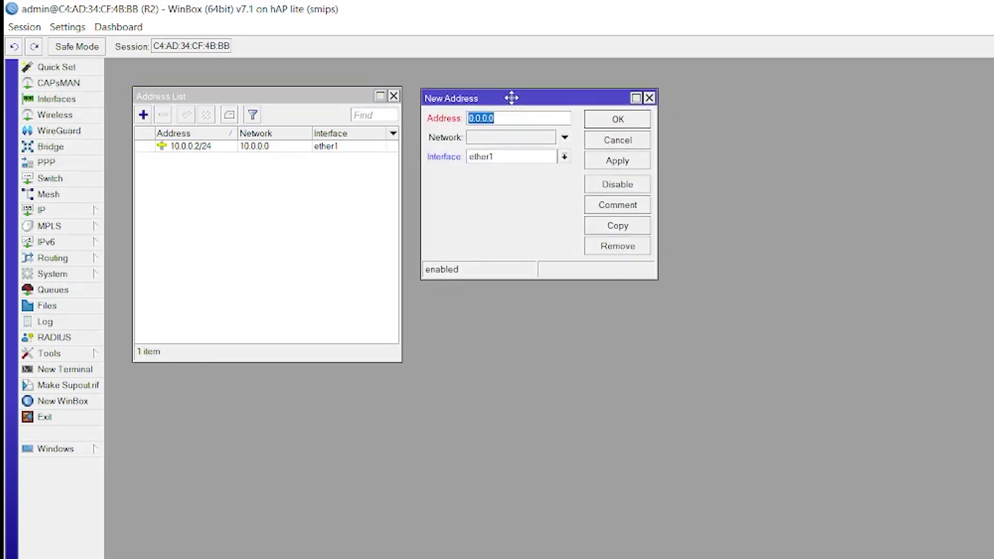
pyautogui.moveTo(596, 278); pyautogui.dragTo(592, 359)
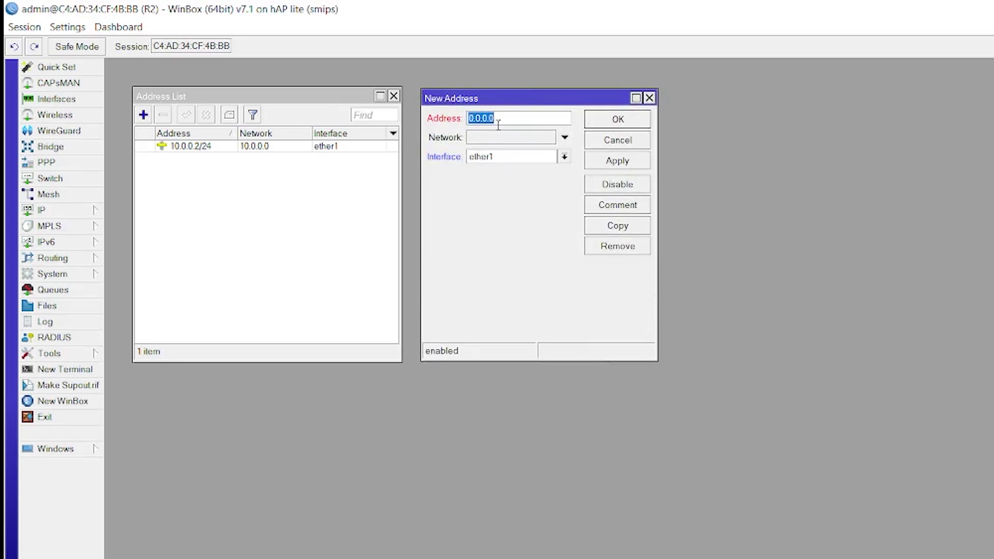
pyautogui.write('2.2.2.2')
pyautogui.click(515, 157)
pyautogui.click(517, 168)
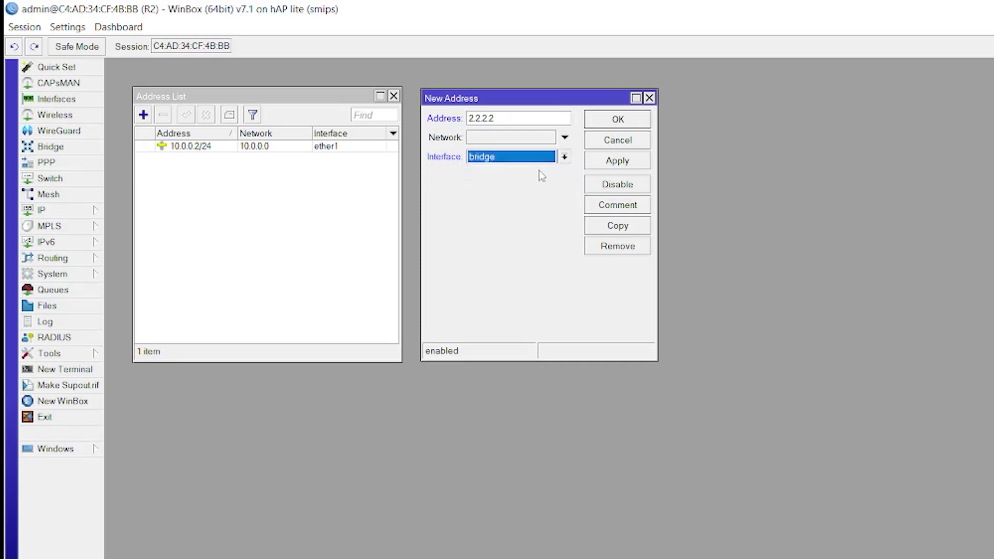
pyautogui.click(593, 163)
pyautogui.click(619, 120)
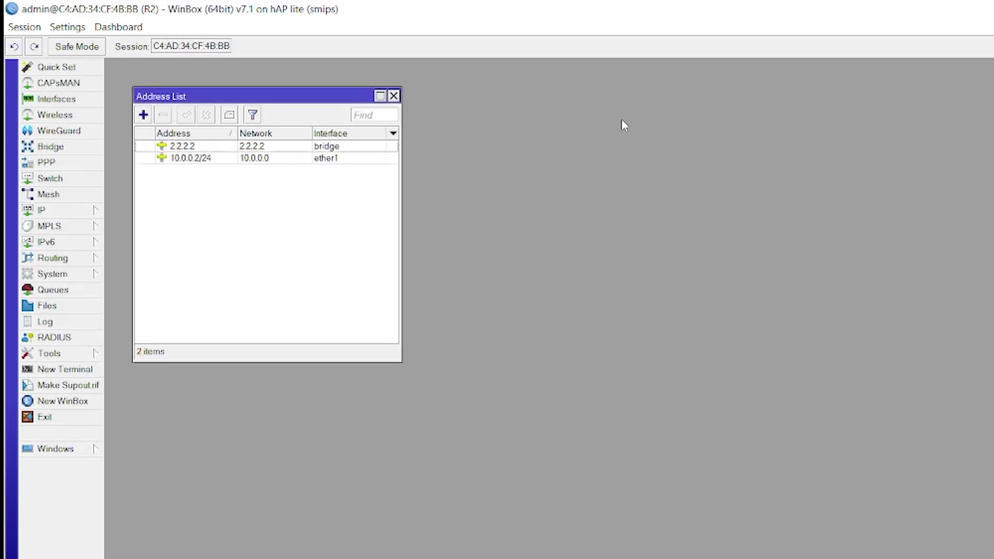
# Open the OSPF routing settings on R2 and arrange their window above the address list
pyautogui.moveTo(243, 96); pyautogui.dragTo(247, 186)
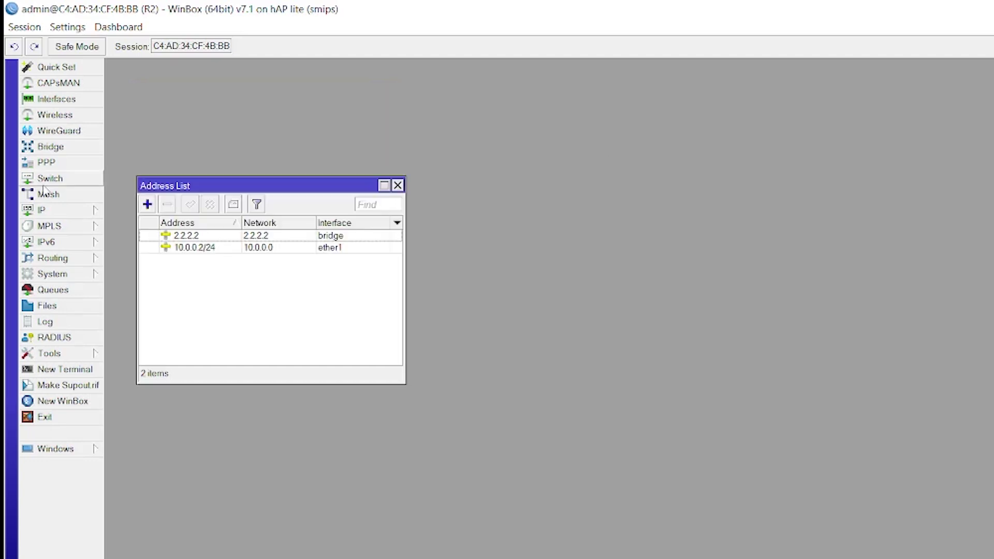
pyautogui.click(48, 261)
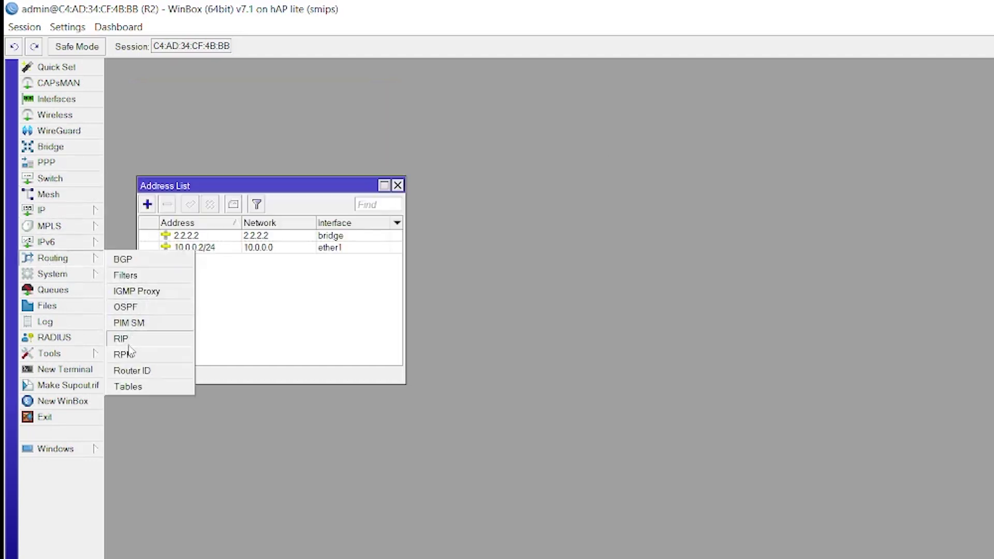
pyautogui.click(135, 307)
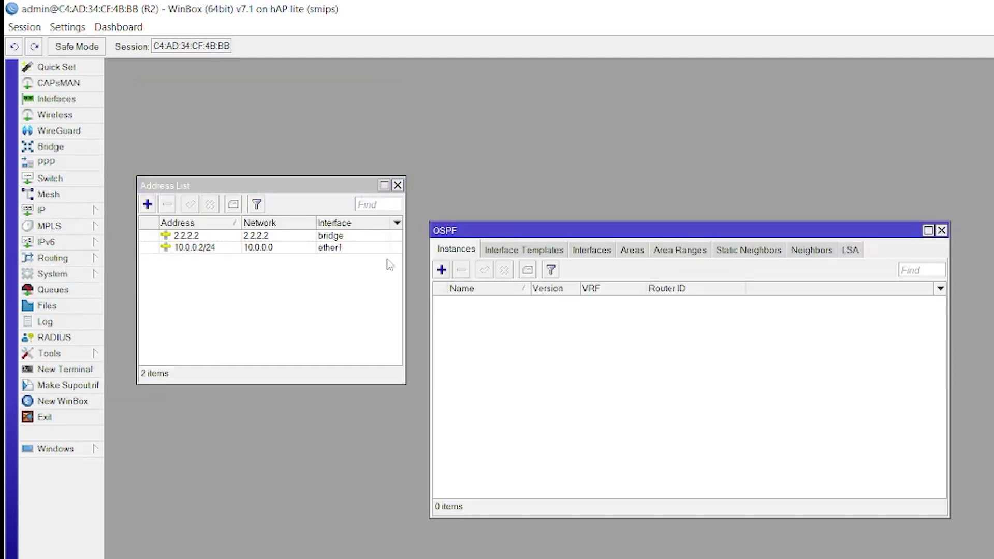
pyautogui.moveTo(476, 233); pyautogui.dragTo(444, 113)
pyautogui.moveTo(336, 186); pyautogui.dragTo(359, 456)
pyautogui.moveTo(609, 107); pyautogui.dragTo(344, 82)
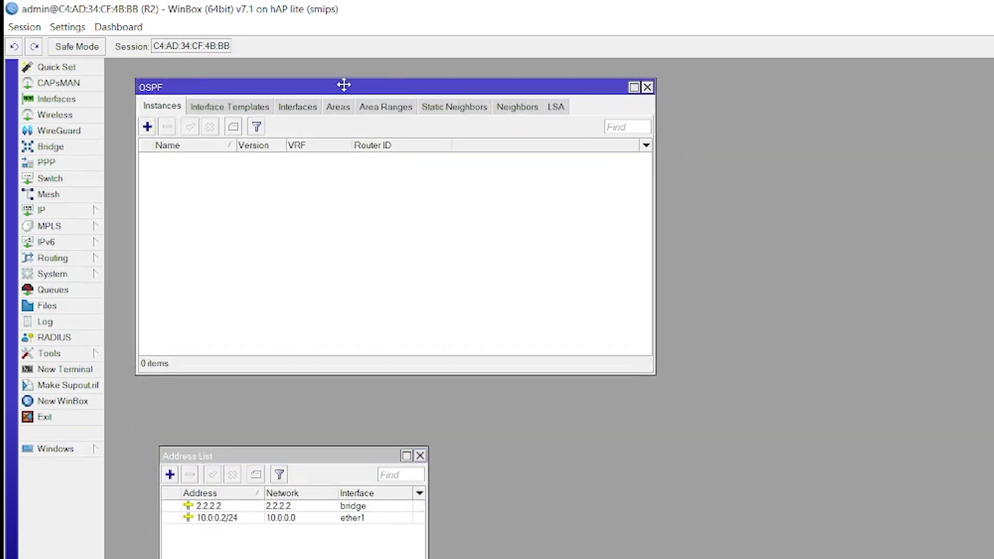
# Create the OSPF instance ospf-instance-1 on R2 with version 2, VRF main and router ID 2.2.2.2
pyautogui.click(147, 127)
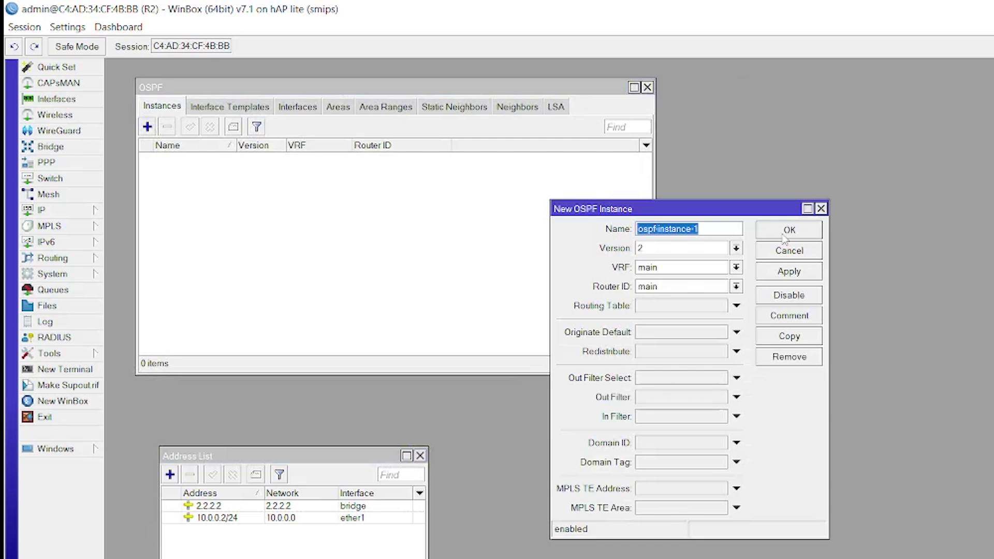
pyautogui.click(665, 286)
pyautogui.moveTo(683, 287); pyautogui.dragTo(638, 287)
pyautogui.write('2.2.2.2')
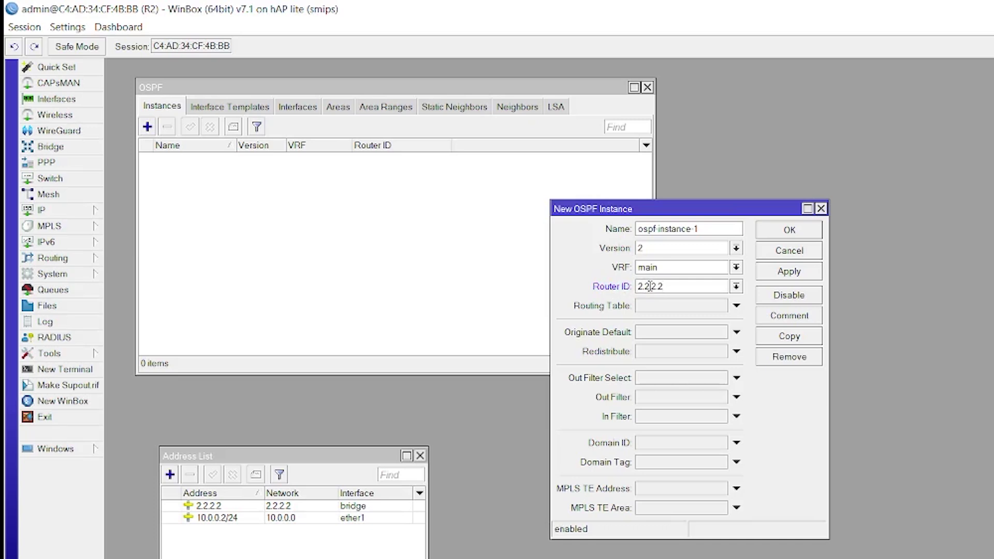
pyautogui.click(794, 272)
pyautogui.click(790, 232)
# Create the OSPF area ospf-area-1 on R2's ospf-instance-1 with area ID 0.0.0.0 and the default type
pyautogui.click(337, 107)
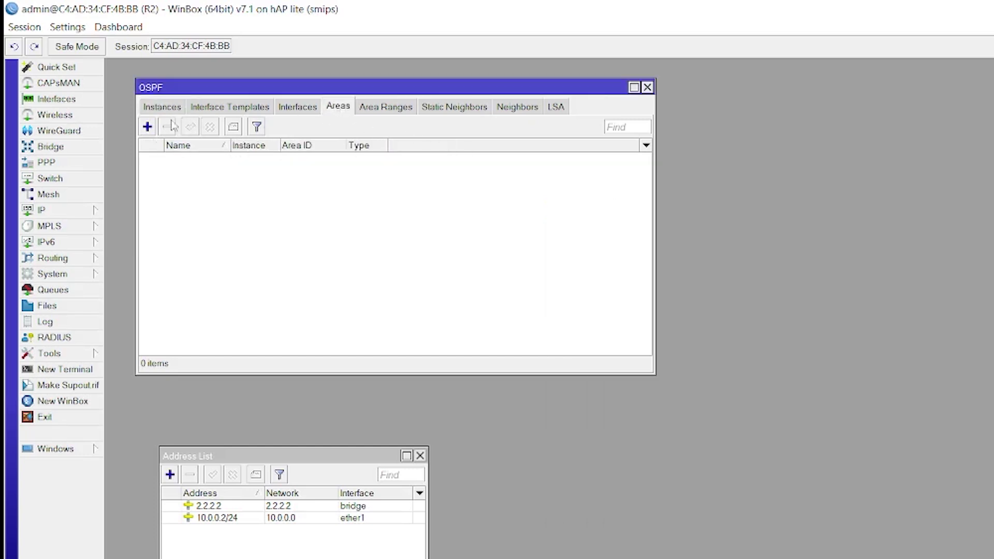
pyautogui.click(147, 127)
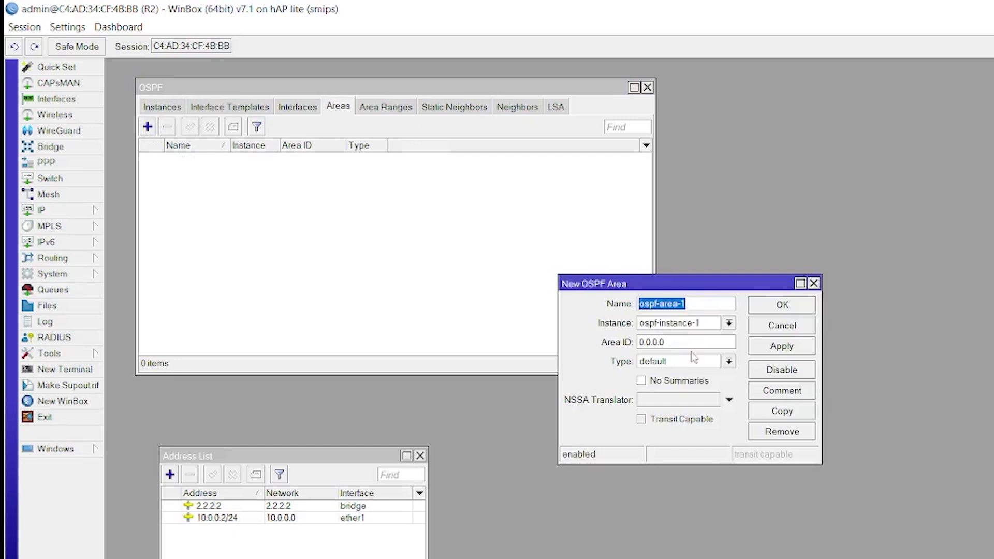
pyautogui.click(782, 346)
pyautogui.click(781, 304)
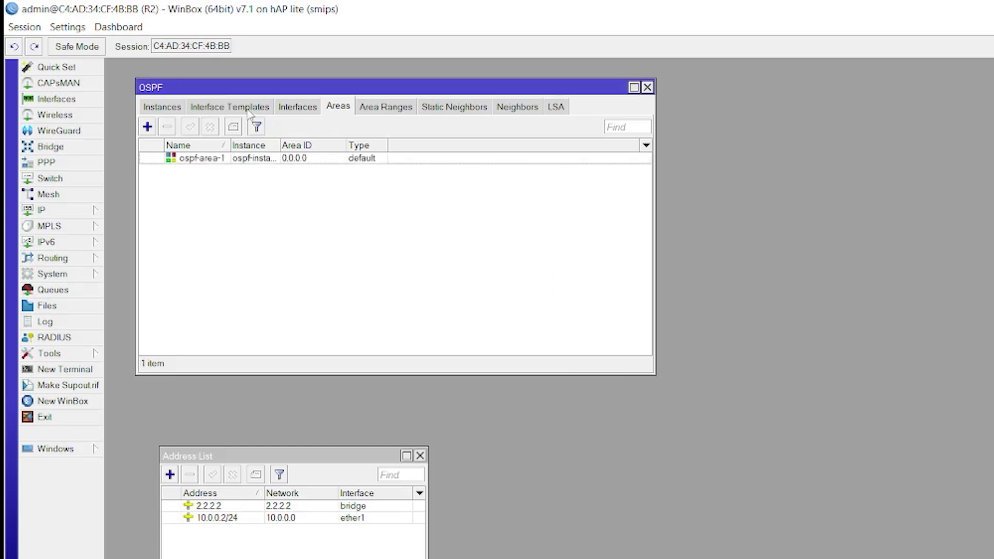
# Create an OSPF interface template on R2 for ospf-area-1 with networks 10.0.0.2/24 and 2.2.2.2/24 and broadcast network type
pyautogui.click(248, 107)
pyautogui.click(147, 127)
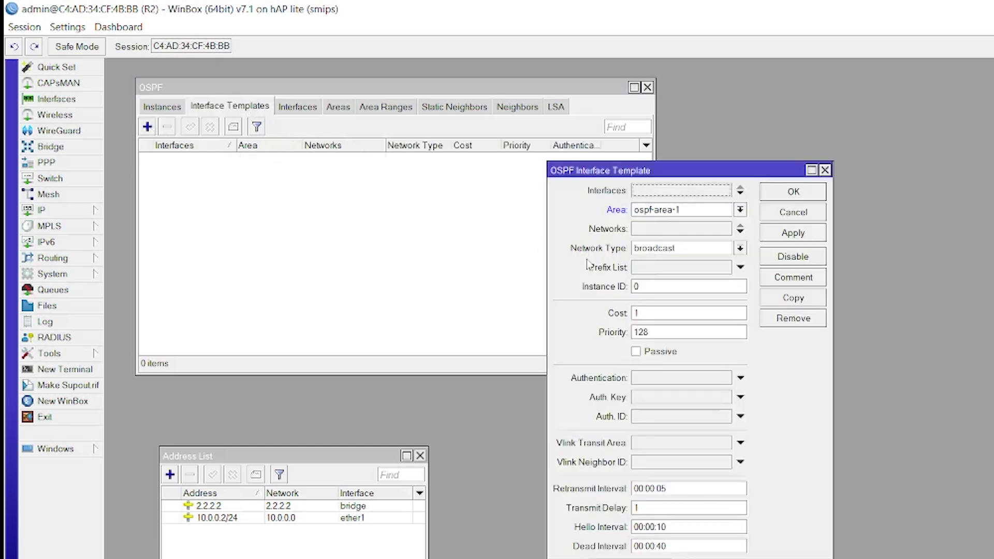
pyautogui.click(647, 229)
pyautogui.write('1.')
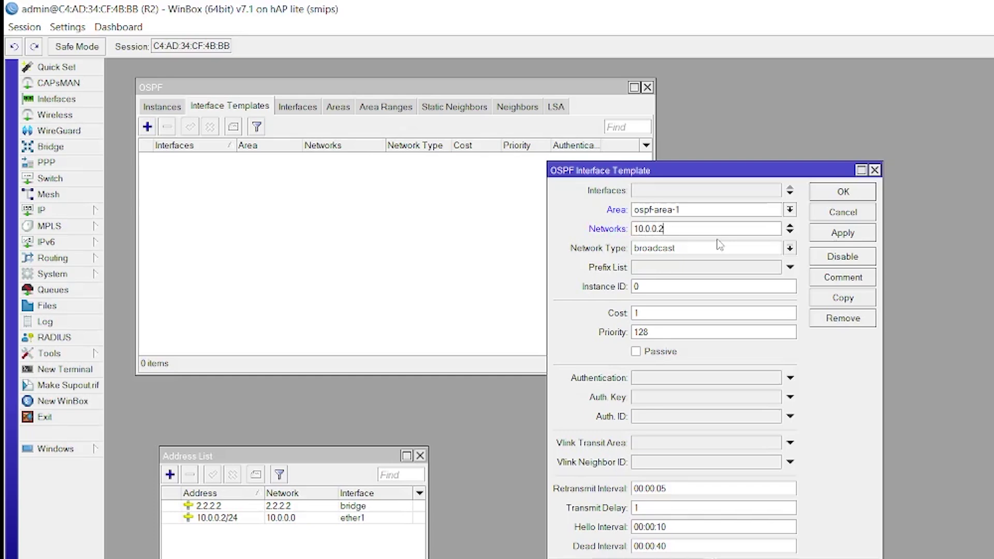
pyautogui.click(790, 232)
pyautogui.write('2.2.2.2/24')
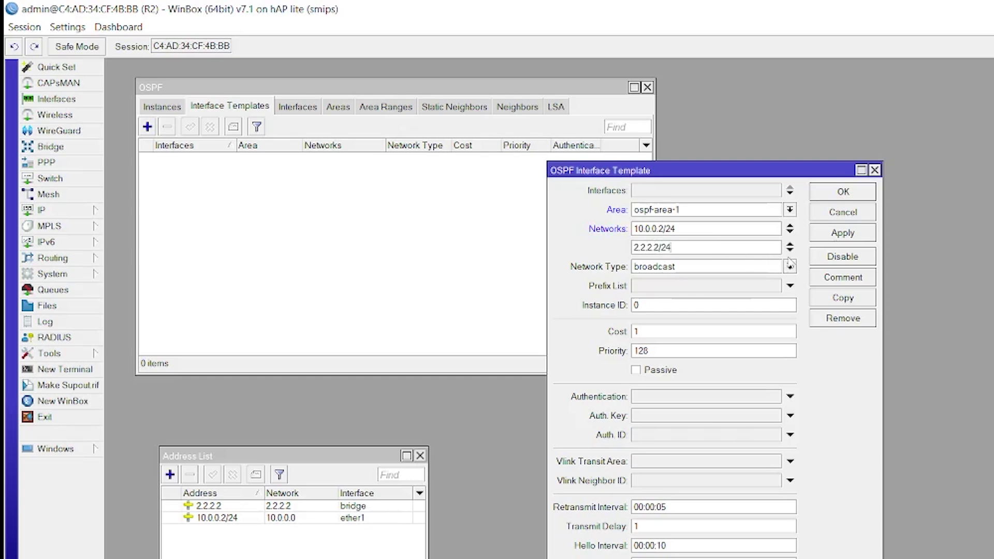
pyautogui.click(842, 236)
pyautogui.click(854, 194)
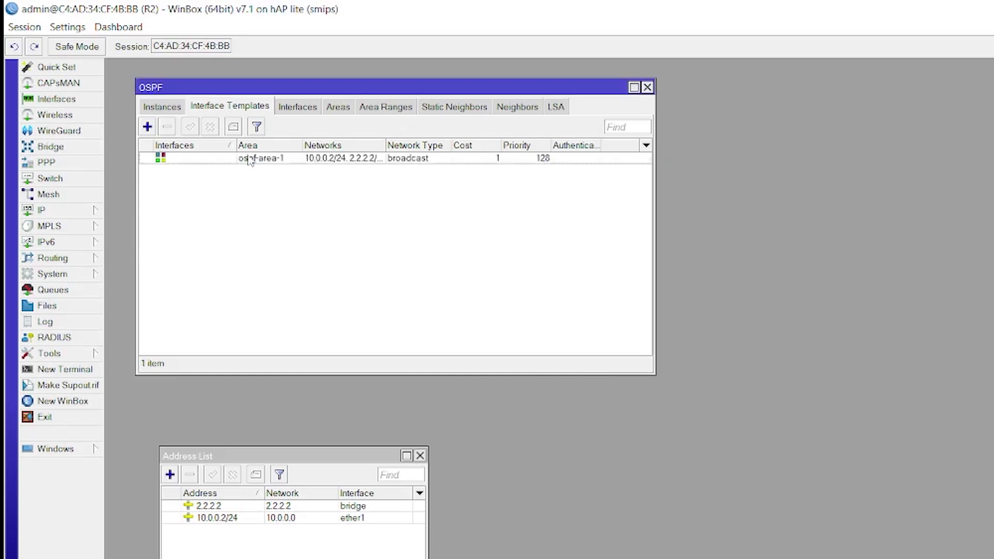
# Review R2's OSPF interfaces, areas, area ranges, static neighbors and neighbors, widening the interface address column
pyautogui.hotkey('ctrl', 'Tab')
pyautogui.moveTo(226, 146); pyautogui.dragTo(252, 146)
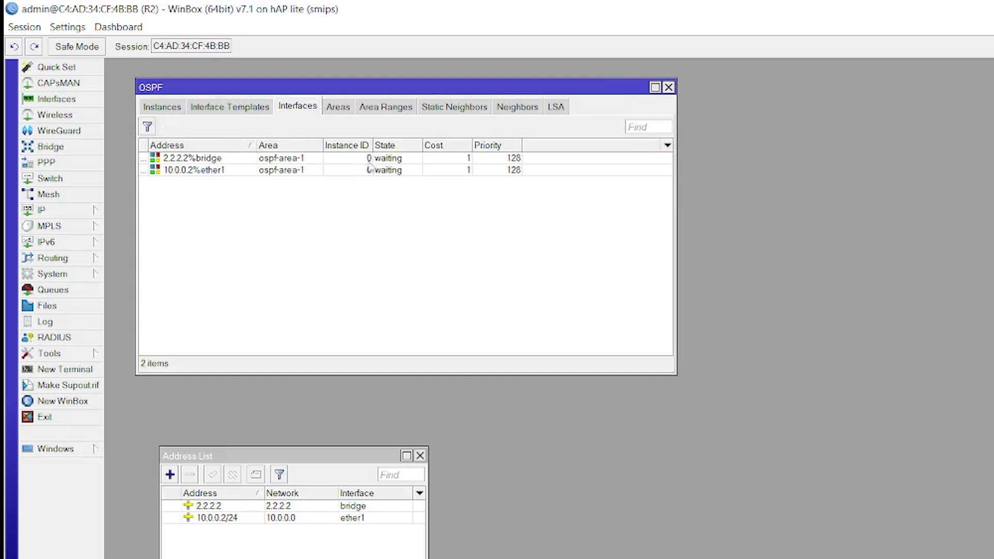
pyautogui.click(346, 107)
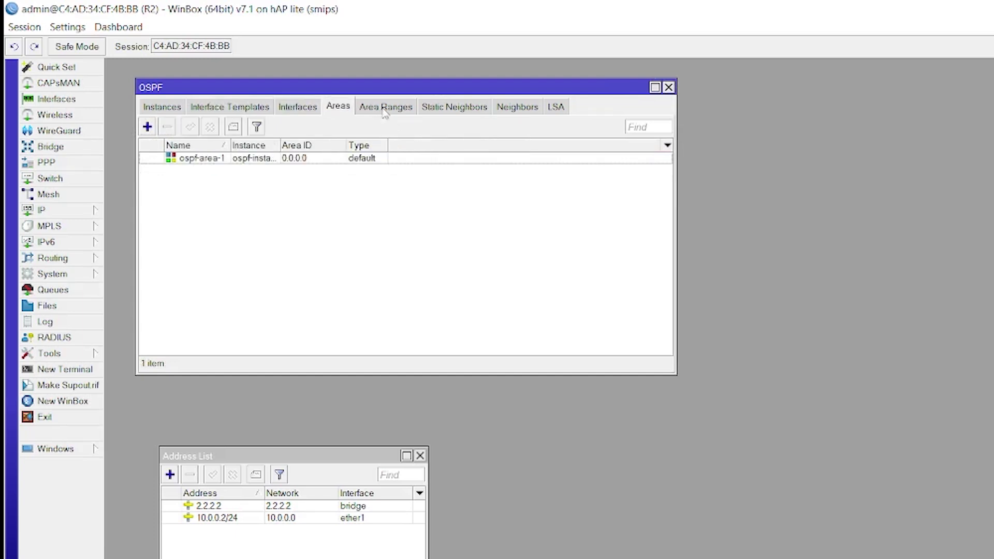
pyautogui.click(383, 109)
pyautogui.click(450, 108)
pyautogui.click(517, 107)
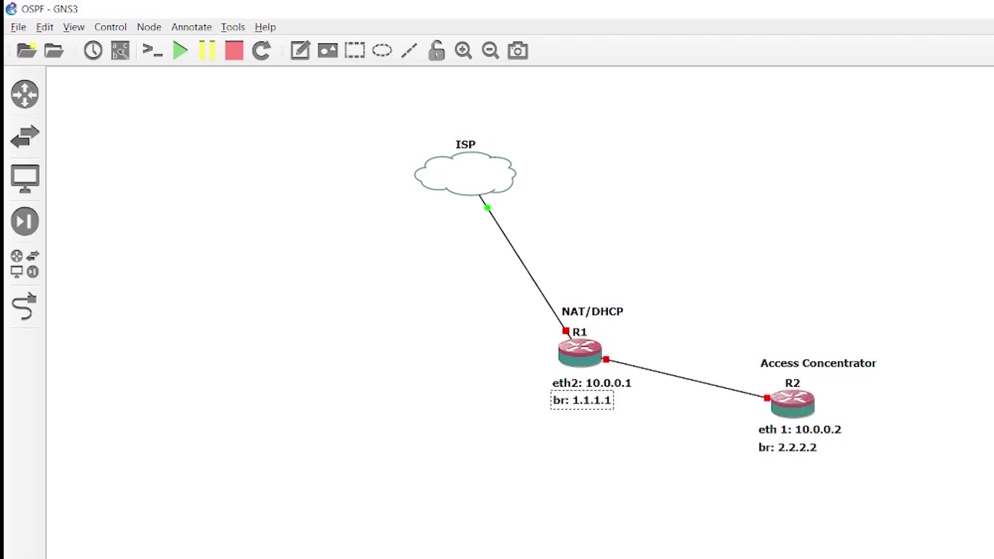
# Switch to the R1 session and inspect its OSPF neighbor entry's instance, address and state, as well as the interface templates
pyautogui.hotkey('alt', 'Tab')
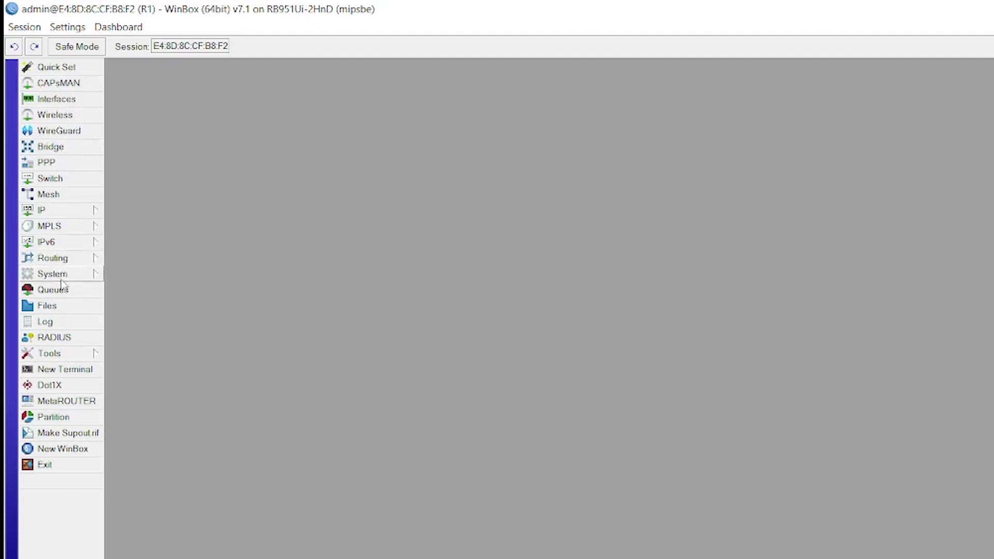
pyautogui.click(57, 257)
pyautogui.click(131, 306)
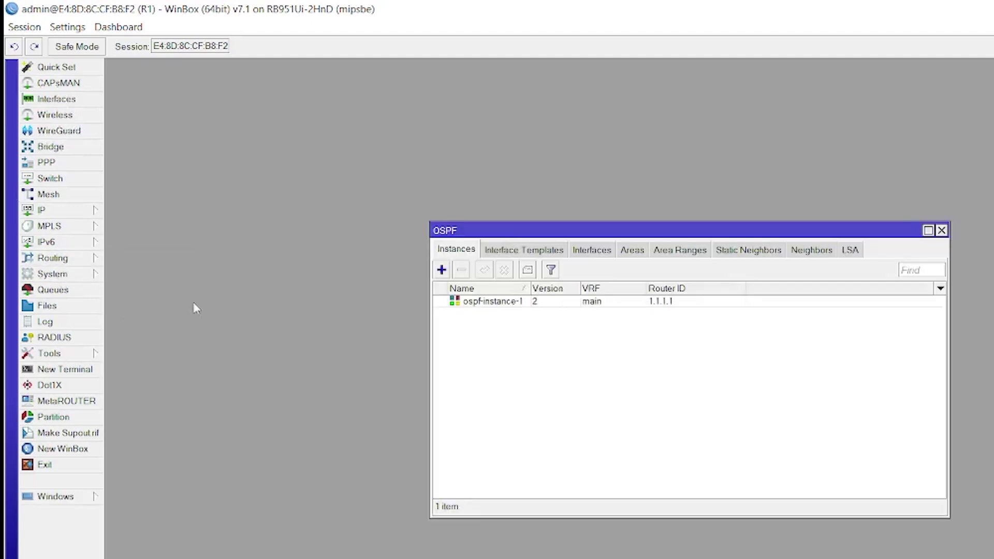
pyautogui.moveTo(553, 234); pyautogui.dragTo(389, 164)
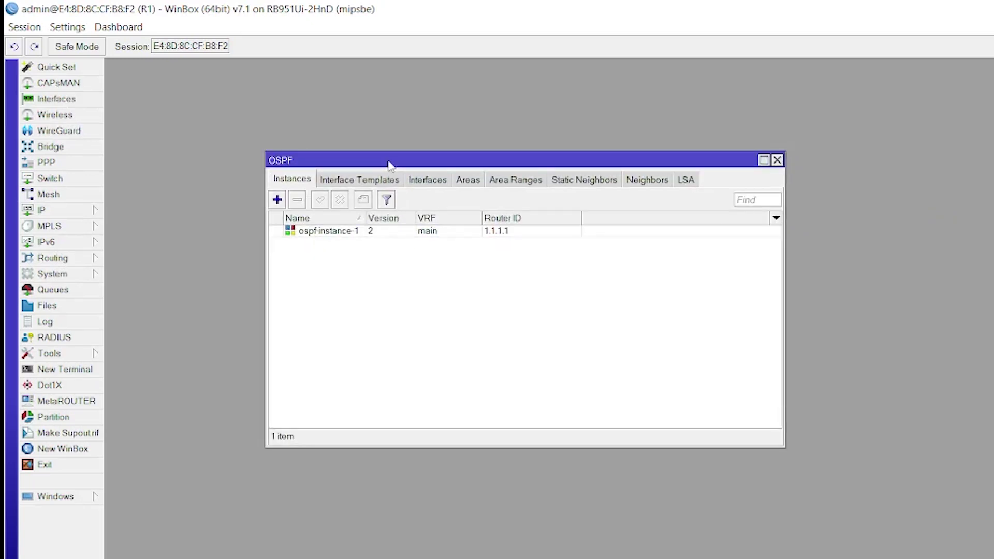
pyautogui.click(634, 181)
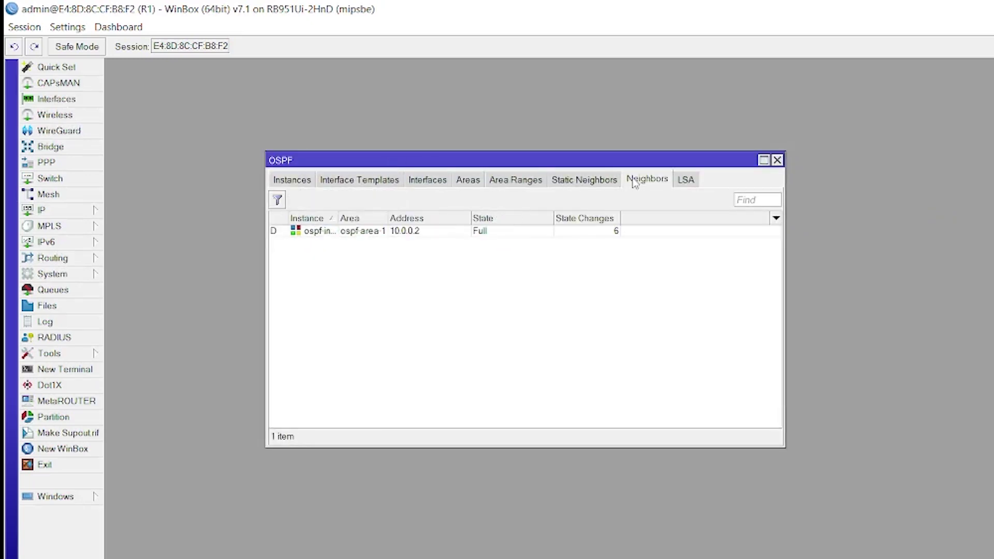
pyautogui.click(423, 234)
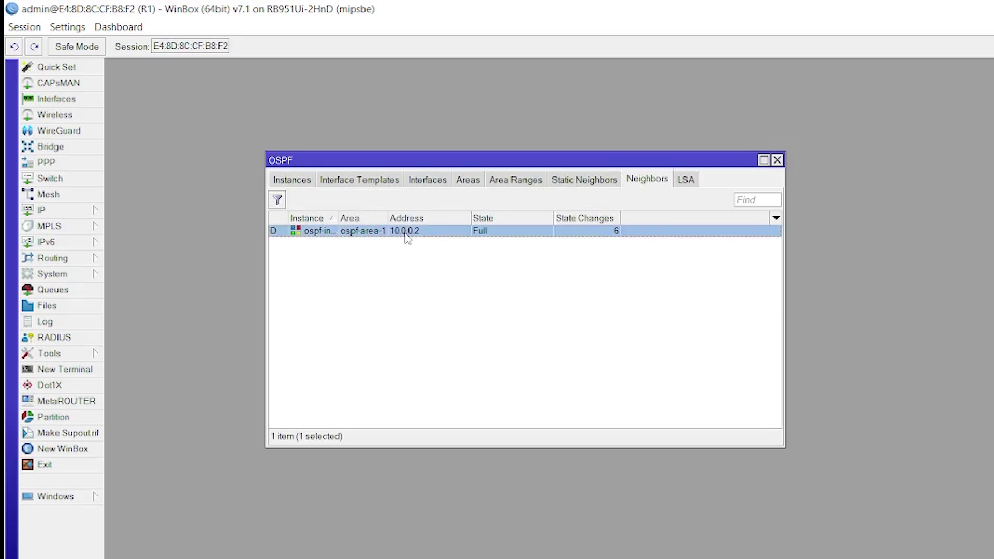
pyautogui.moveTo(337, 217); pyautogui.dragTo(369, 217)
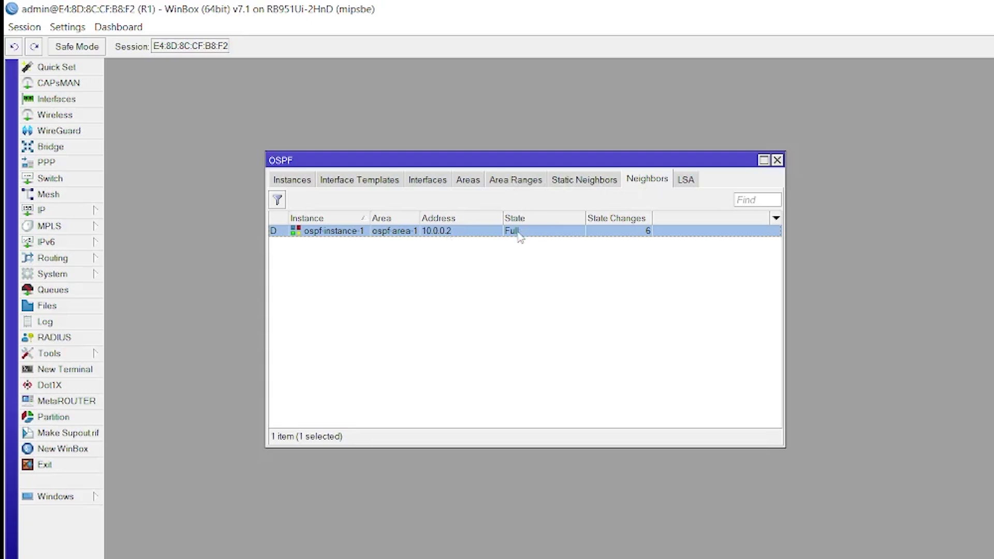
pyautogui.click(359, 179)
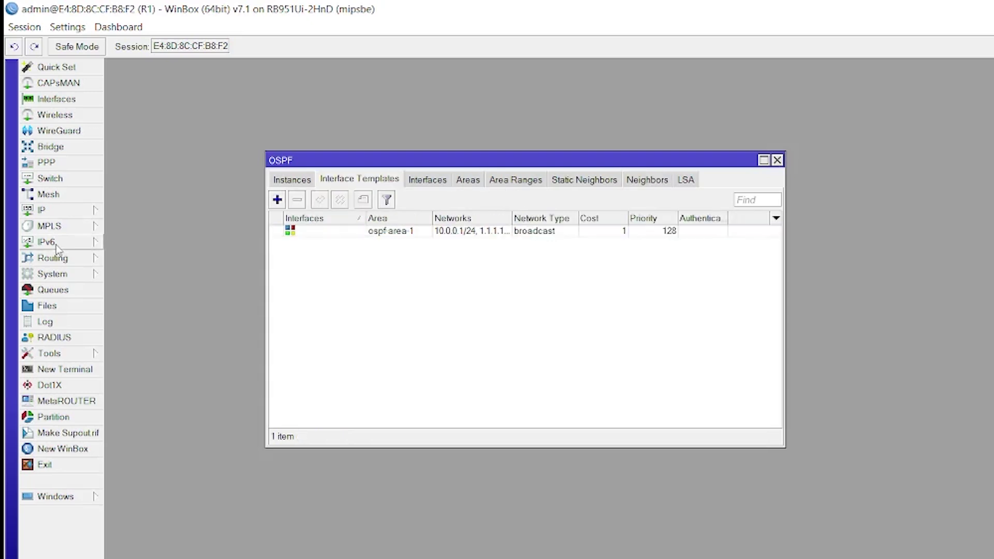
# Inspect R1's route list for its own loopback route and the OSPF route to R2's loopback, and close the list
pyautogui.click(60, 212)
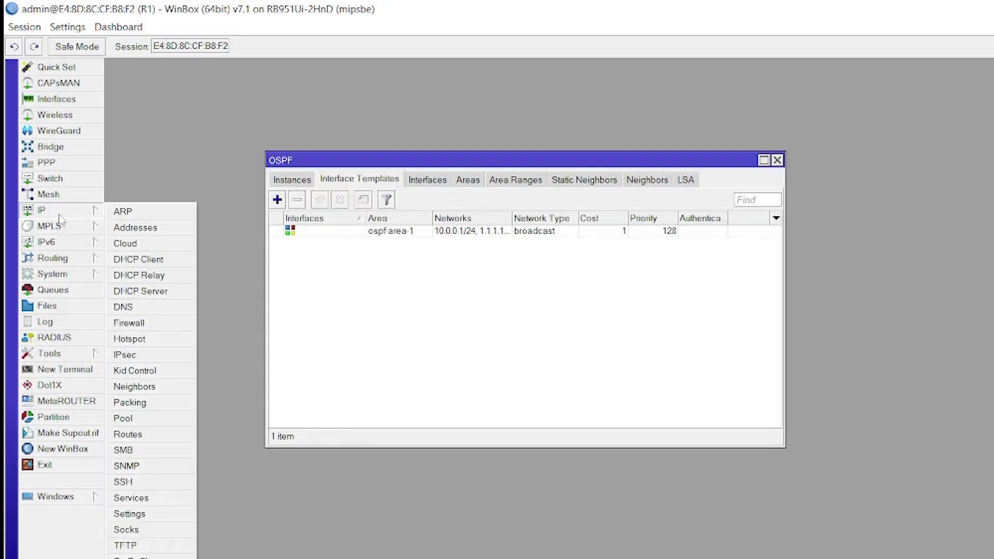
pyautogui.click(123, 434)
pyautogui.click(500, 302)
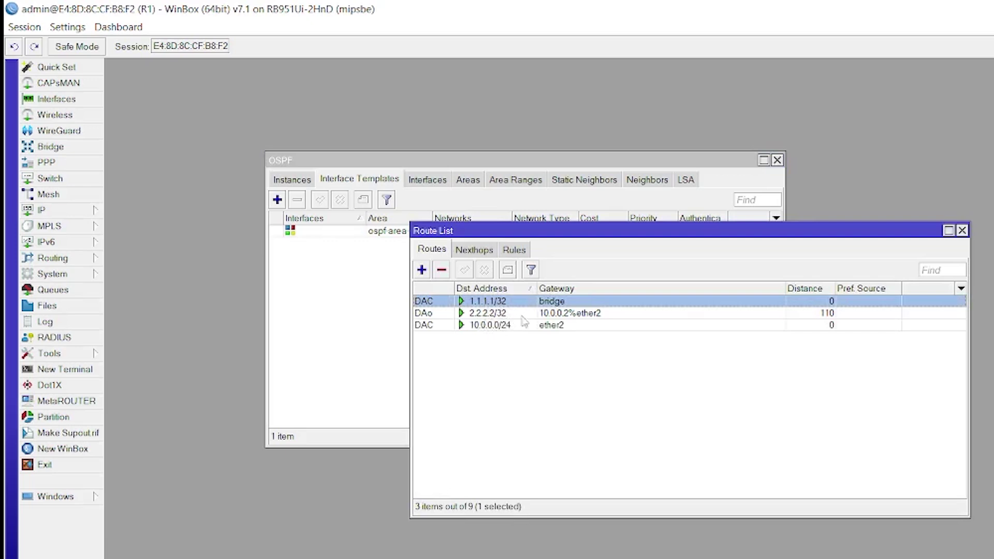
pyautogui.click(593, 317)
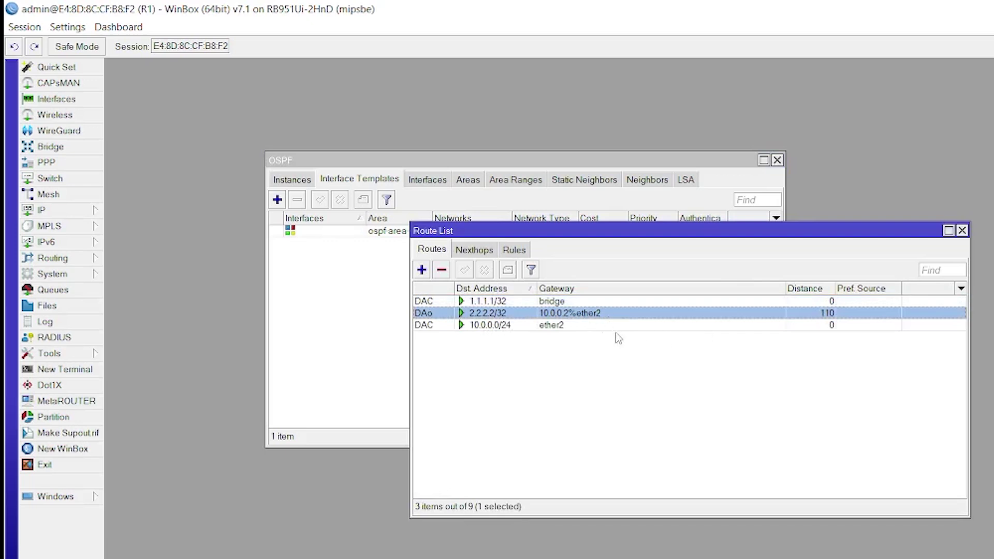
pyautogui.click(962, 230)
# Ping 10.0.0.2 from R1 using source address 1.1.1.1
pyautogui.click(52, 210)
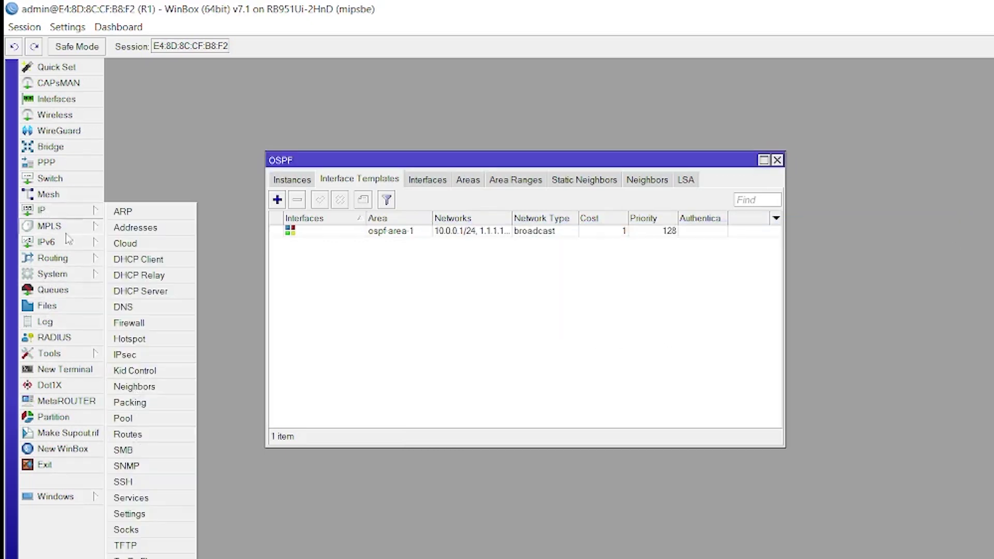
pyautogui.click(64, 354)
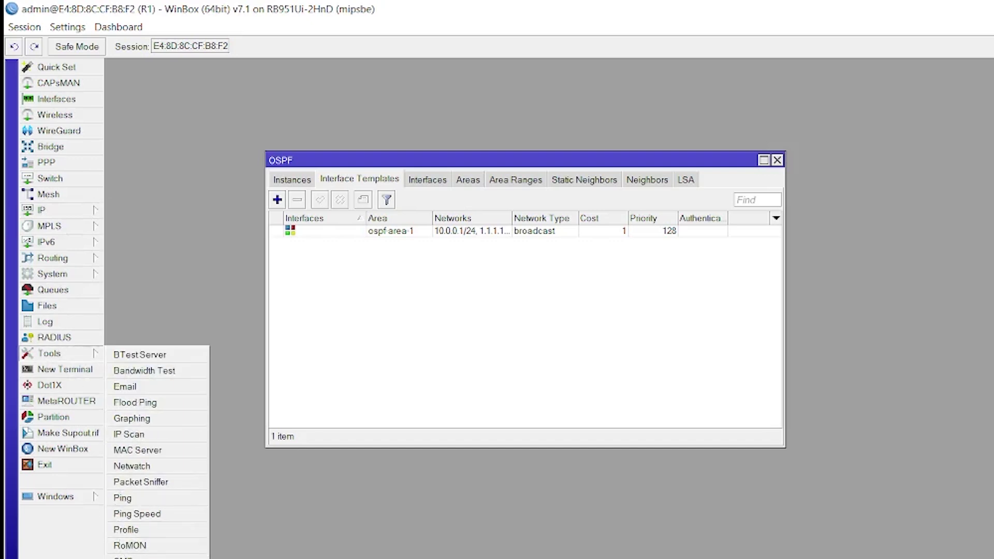
pyautogui.click(136, 499)
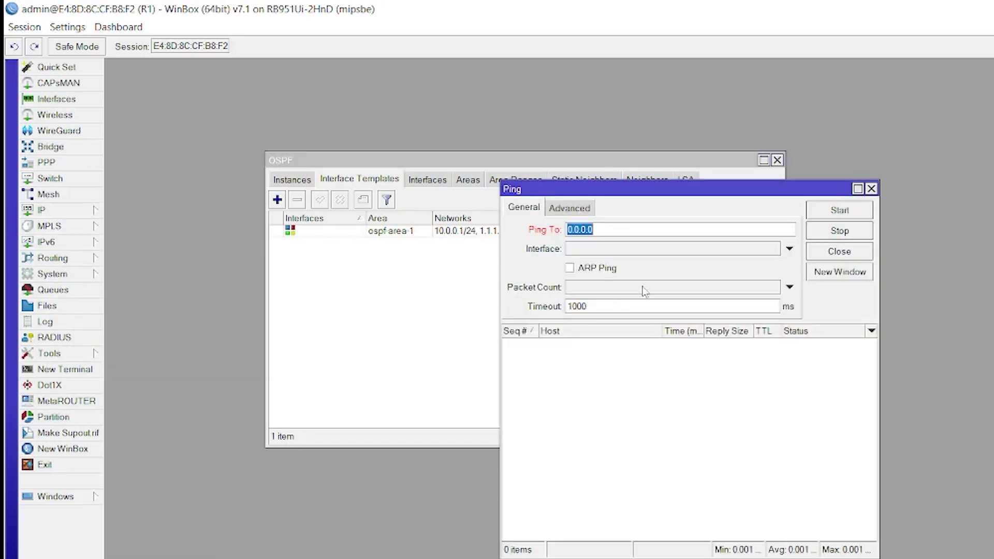
pyautogui.moveTo(644, 188); pyautogui.dragTo(320, 81)
pyautogui.write('10.0.0.2')
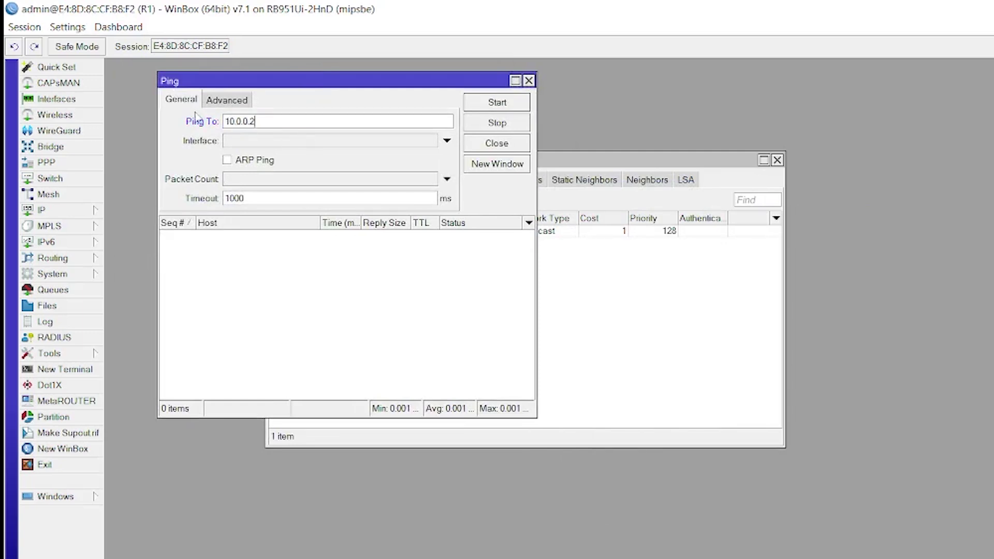
pyautogui.click(228, 100)
pyautogui.click(258, 124)
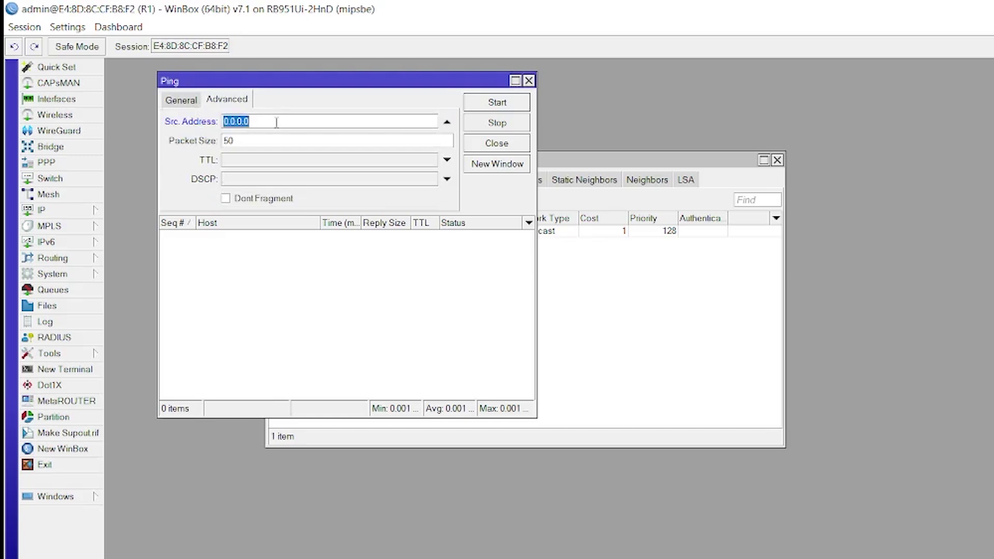
pyautogui.write('1.1.1.1')
pyautogui.click(490, 107)
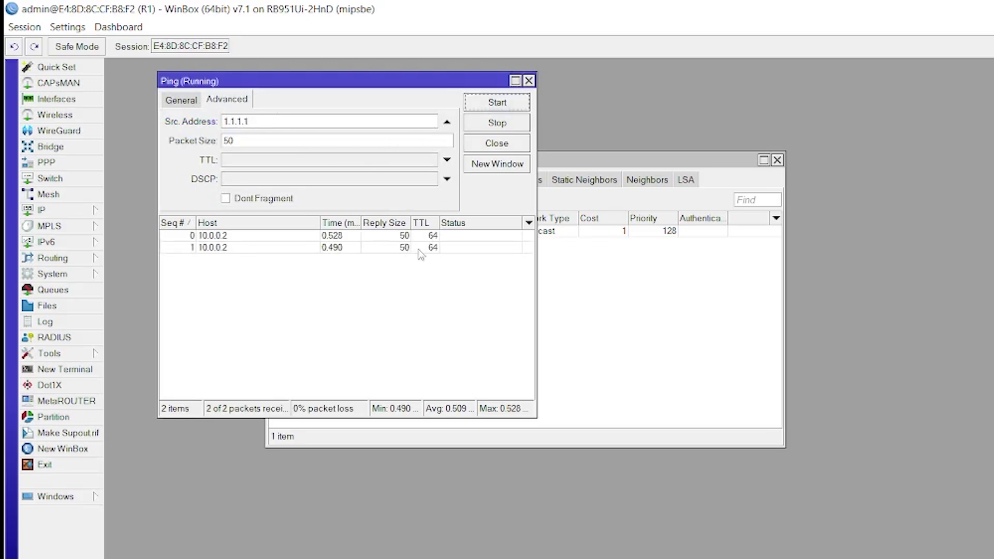
# Change the ping's source address to 10.0.0.1 and restart the ping to R2
pyautogui.doubleClick(261, 120)
pyautogui.write('10.0')
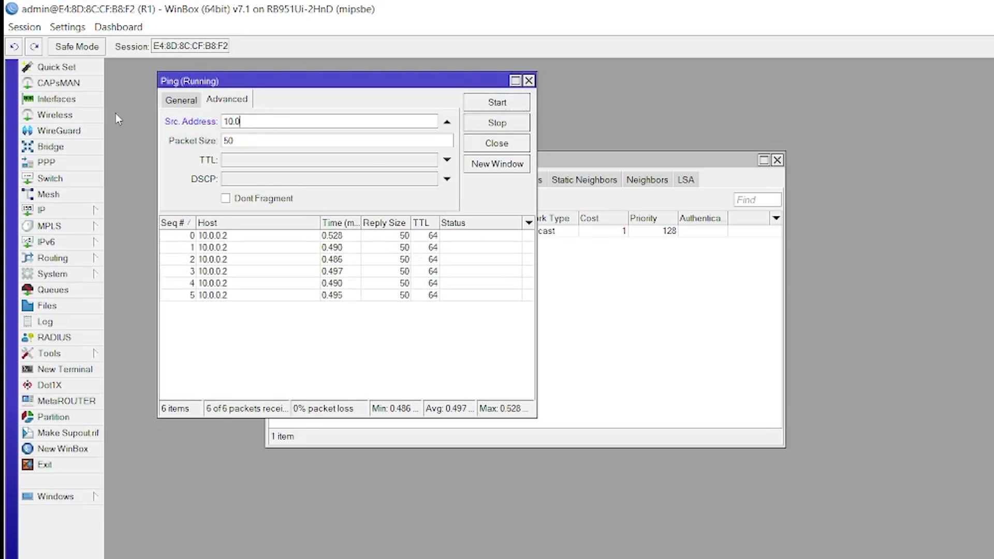
pyautogui.write('.0.1')
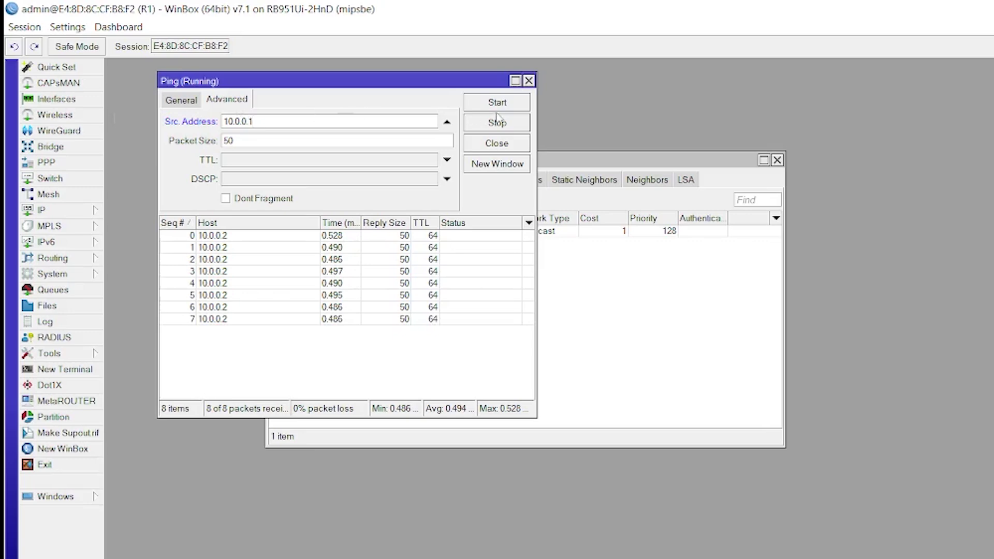
pyautogui.click(497, 103)
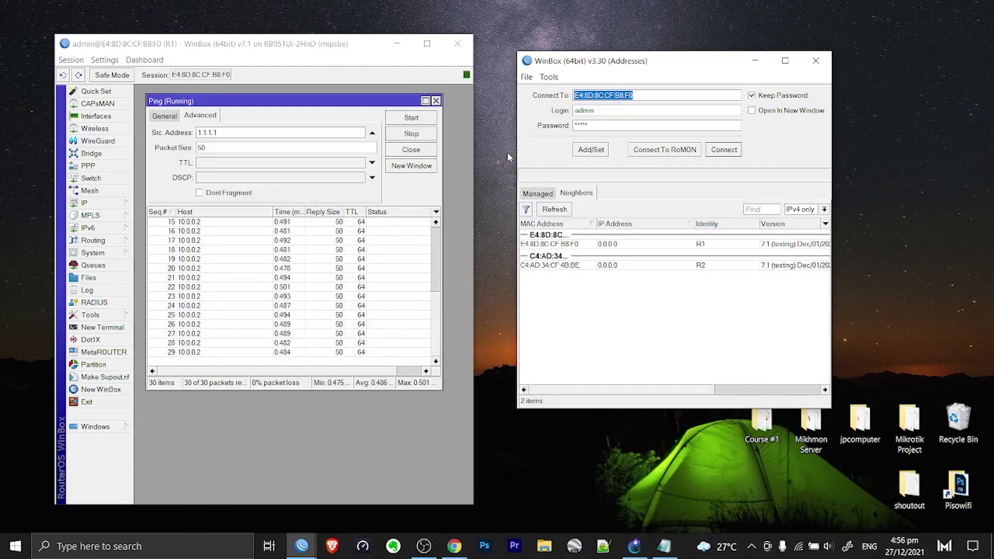
# Connect to router R2 from the discovered neighbors and place its session window beside R1's
pyautogui.click(675, 265)
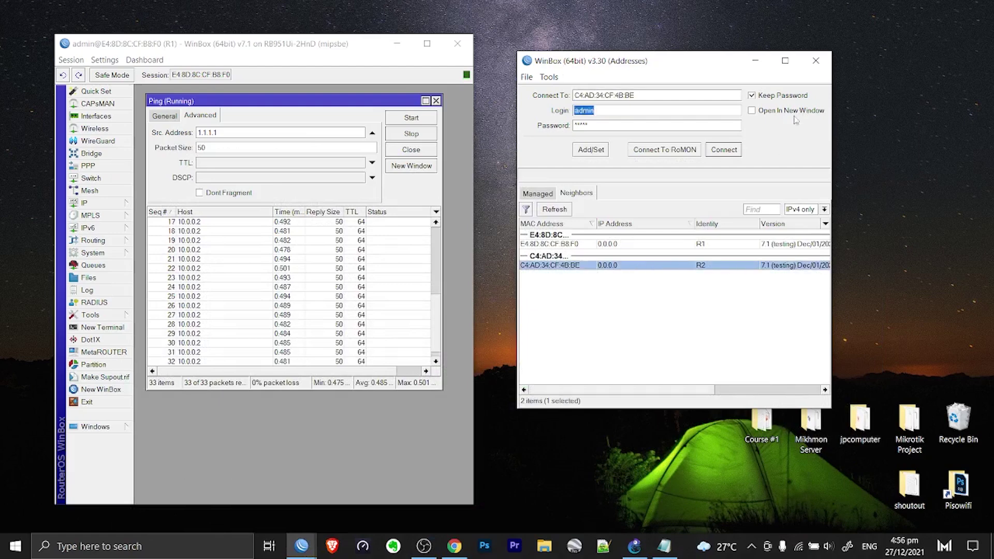
pyautogui.click(725, 151)
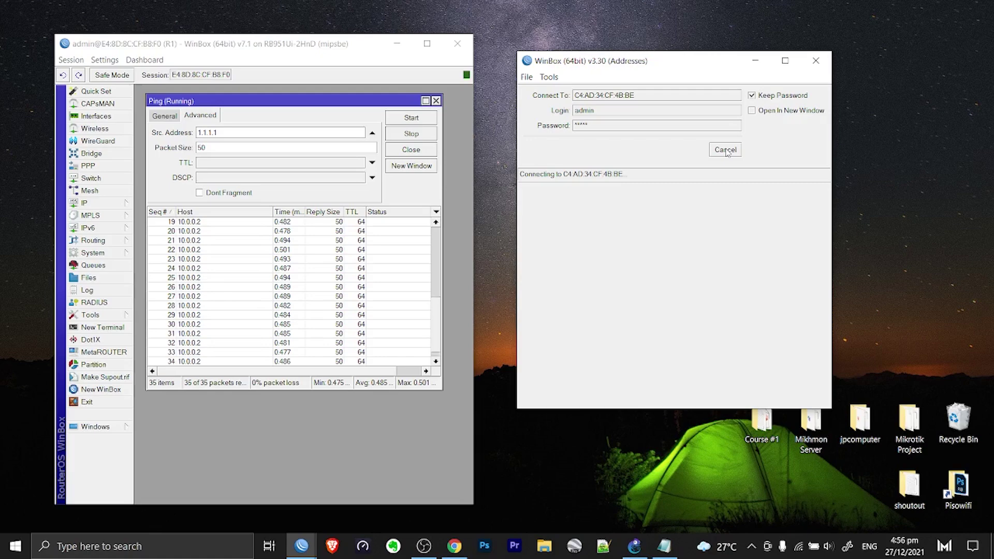
pyautogui.moveTo(773, 334); pyautogui.dragTo(769, 461)
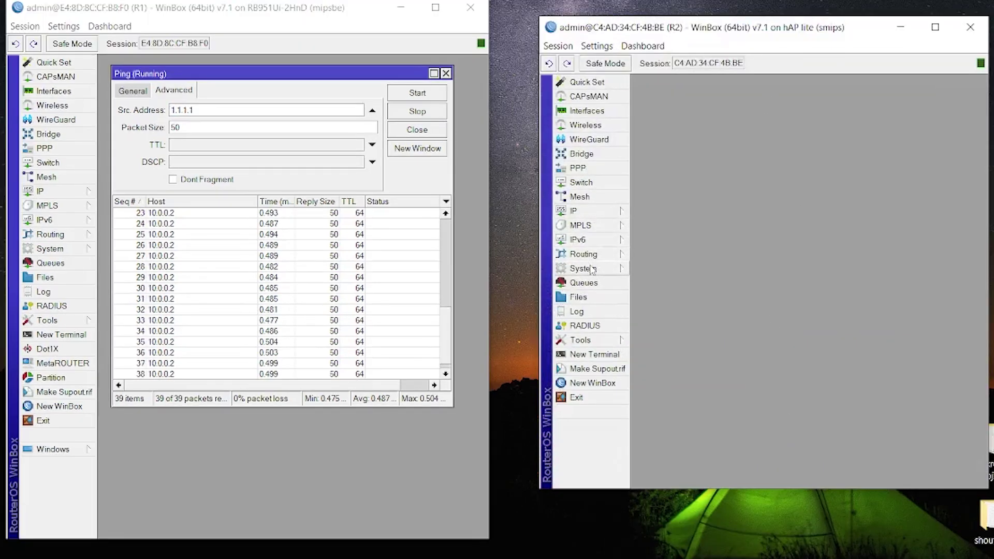
# Open R2's OSPF settings and inspect its instance and the neighbor entry for R1
pyautogui.click(584, 254)
pyautogui.click(650, 299)
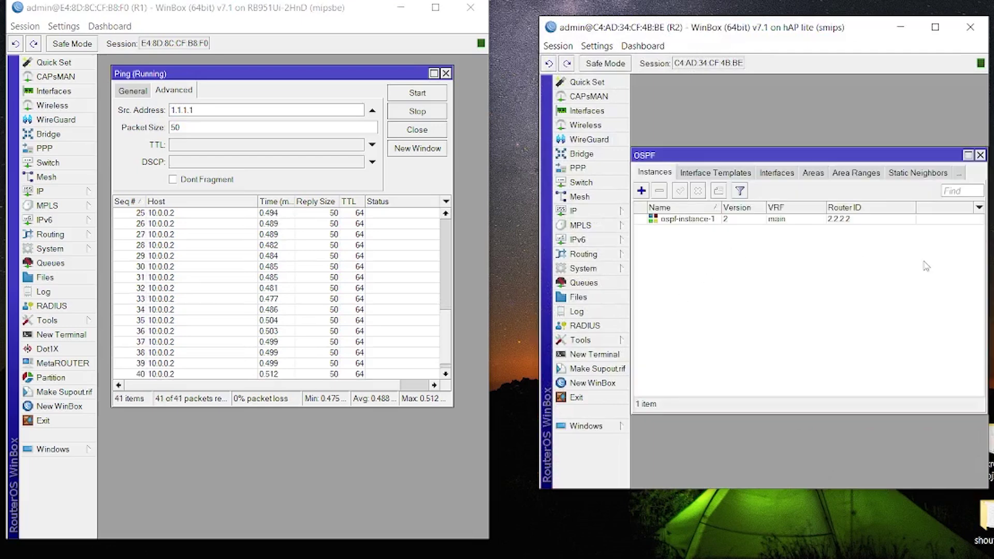
pyautogui.click(850, 224)
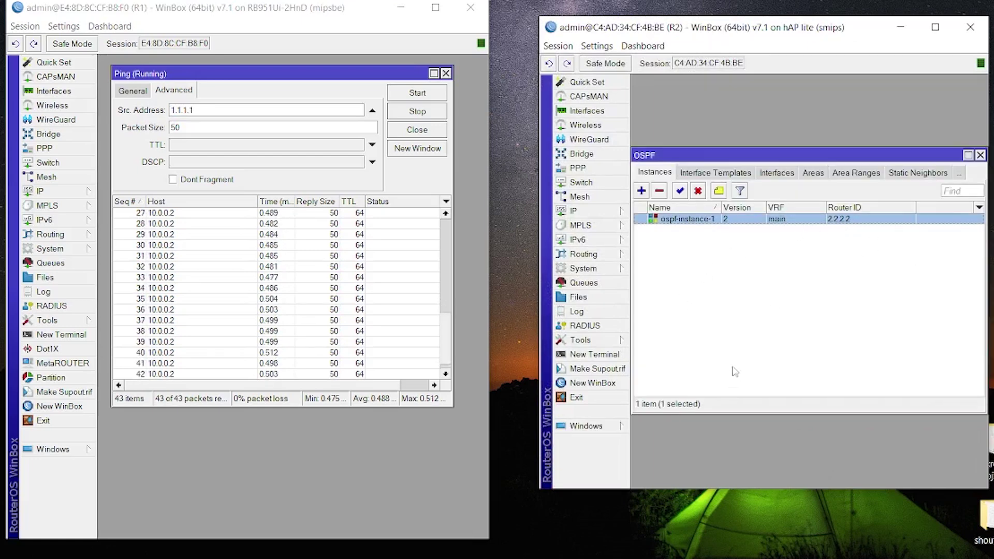
pyautogui.click(958, 175)
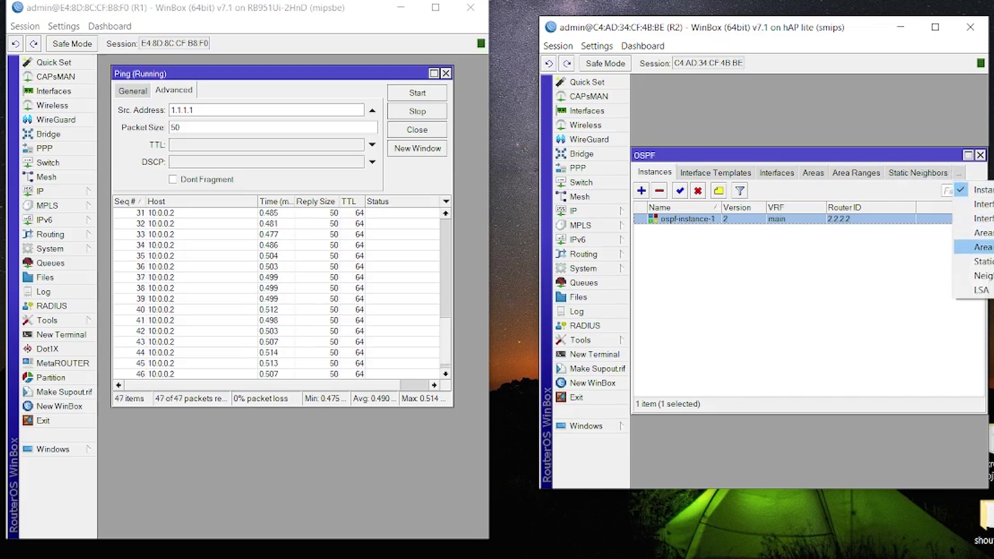
pyautogui.click(982, 275)
pyautogui.click(823, 222)
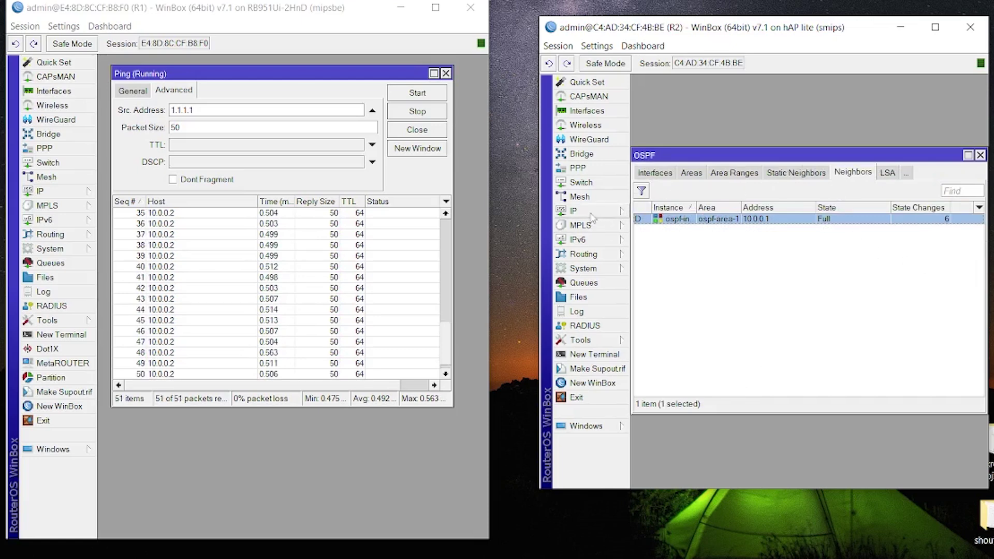
# Open R2's route list and examine the OSPF route to R1's loopback 1.1.1.1/32
pyautogui.click(573, 211)
pyautogui.click(671, 397)
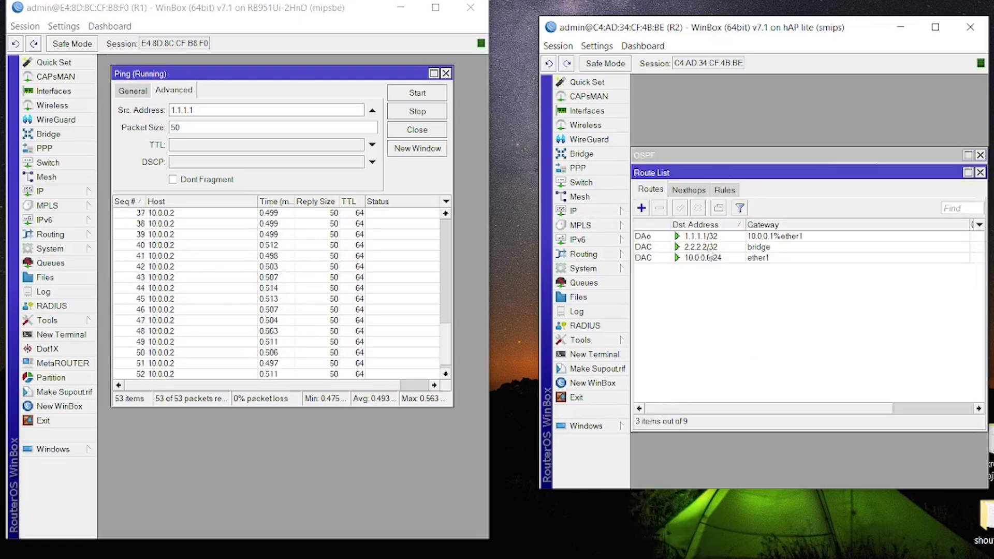
pyautogui.click(713, 236)
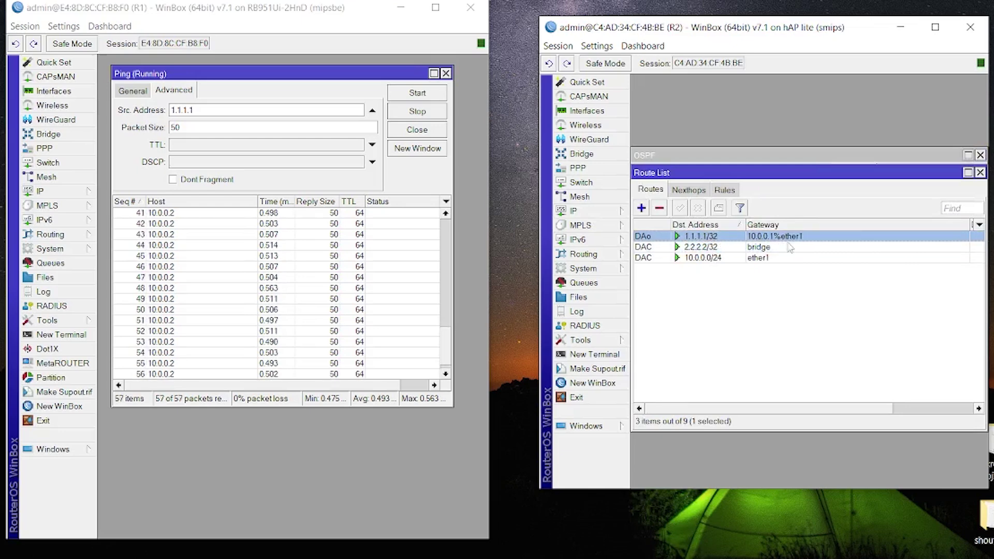
# Close R2's route list and OSPF windows, open its Ping tool and set the ping target to 10.0.0.1
pyautogui.click(980, 172)
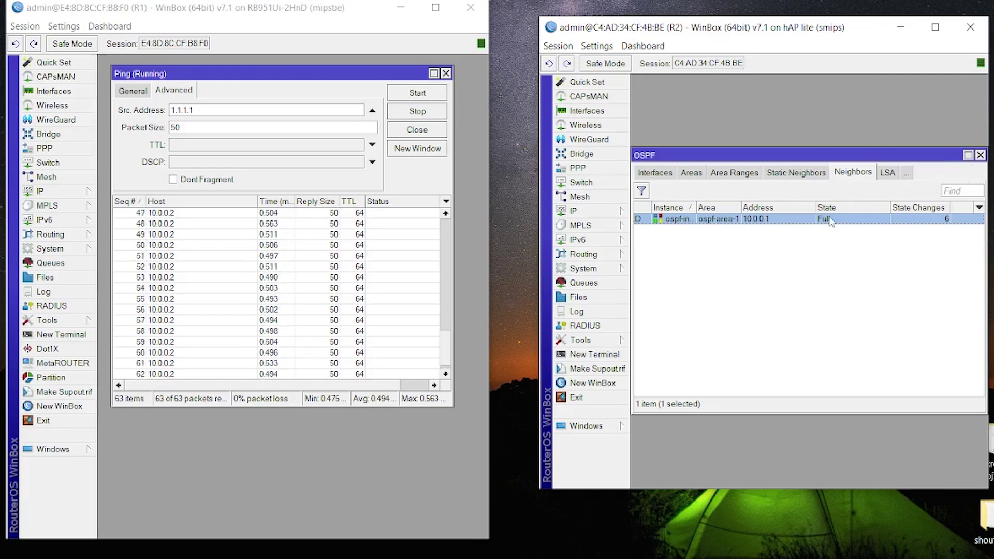
pyautogui.click(980, 155)
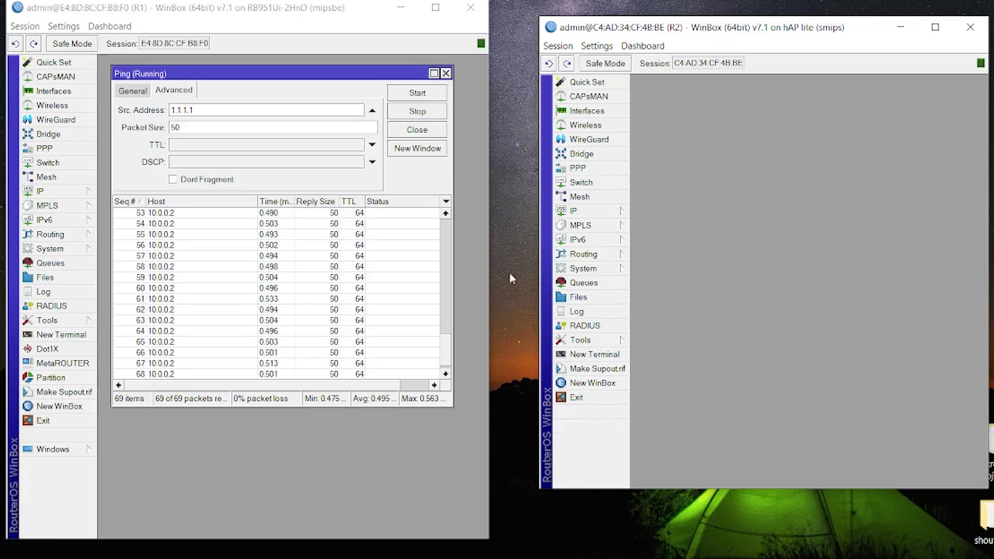
pyautogui.click(590, 340)
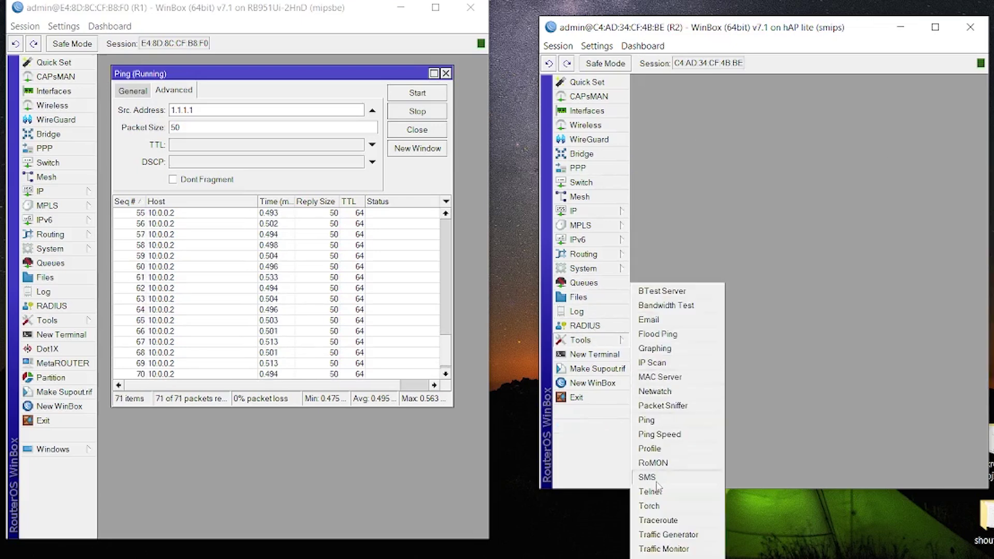
pyautogui.click(654, 423)
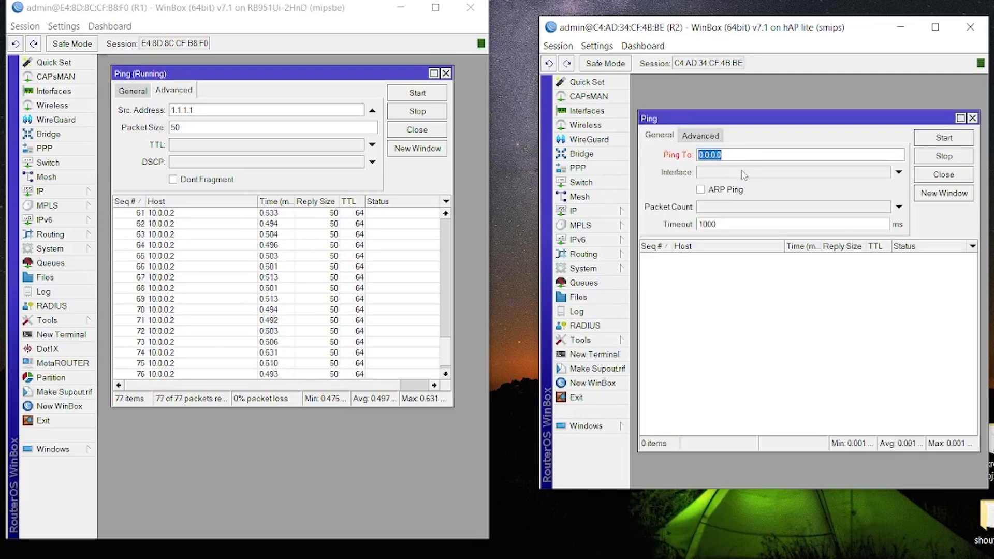
pyautogui.write('10.0.0.')
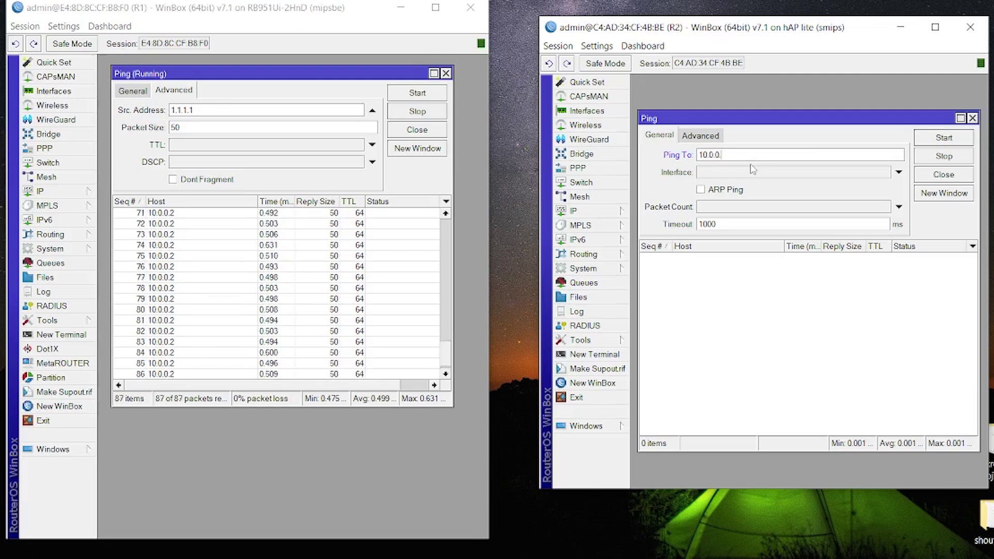
# Check the target and source address of R1's running ping
pyautogui.click(141, 91)
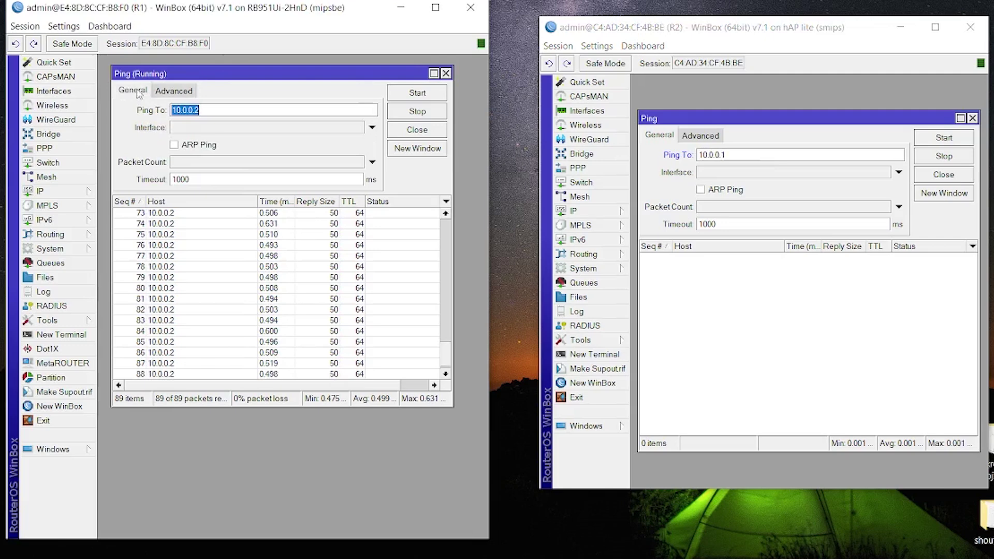
pyautogui.click(203, 110)
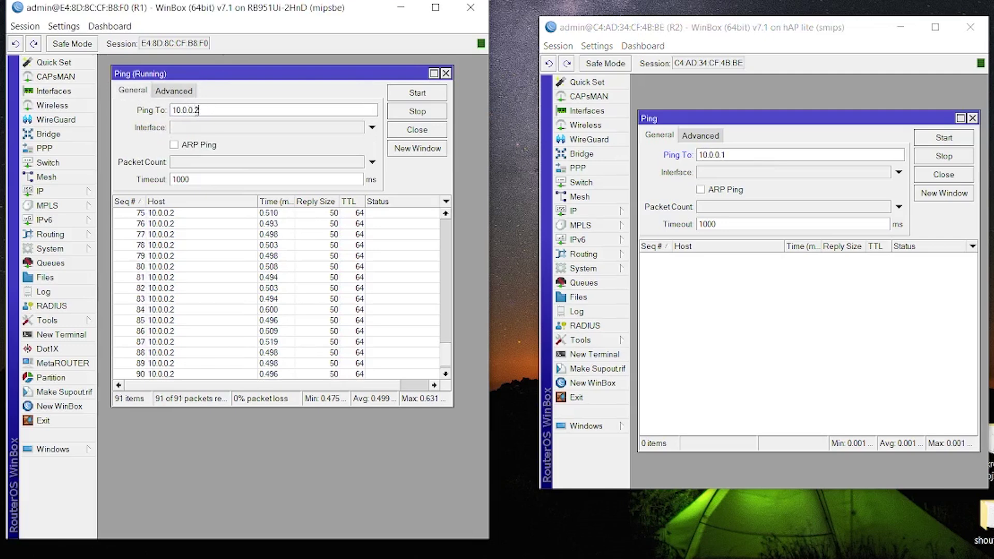
pyautogui.click(181, 92)
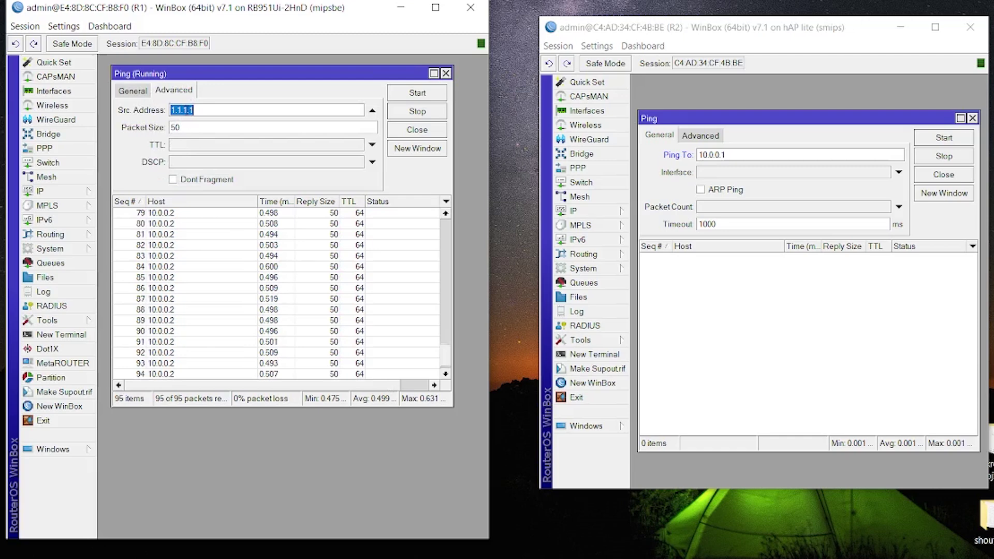
# Set the source address of R2's ping to 2.2.2.2 and start the ping to R1
pyautogui.click(718, 134)
pyautogui.write('2.2.2.2')
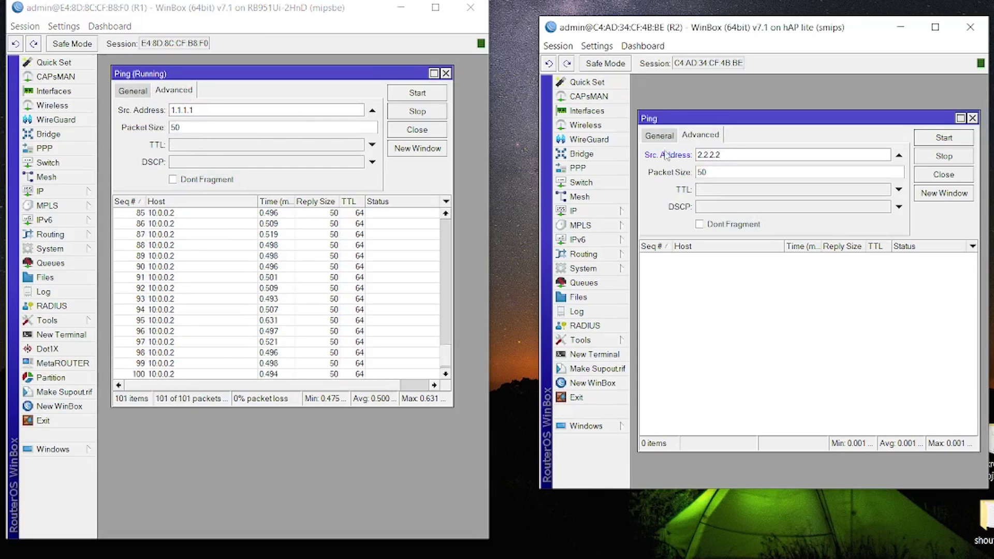
pyautogui.click(659, 135)
pyautogui.click(702, 139)
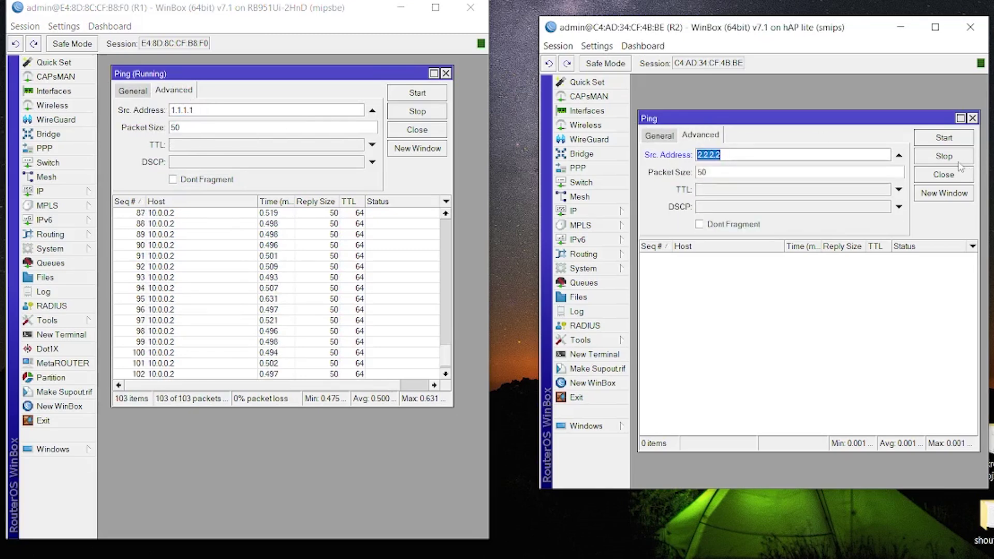
pyautogui.click(946, 138)
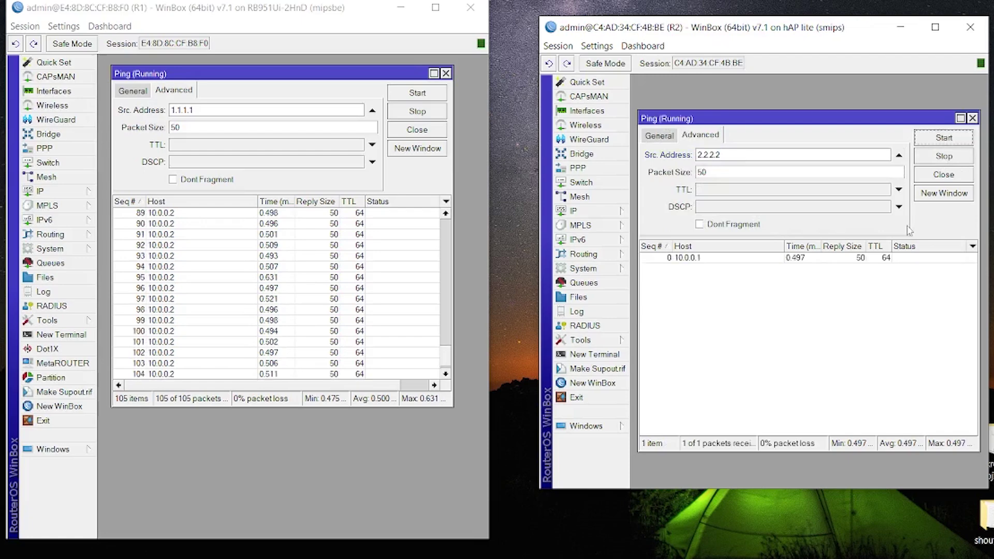
# Enlarge R2's session window and arrange both router sessions side by side to compare the running pings
pyautogui.moveTo(828, 29); pyautogui.dragTo(797, 9)
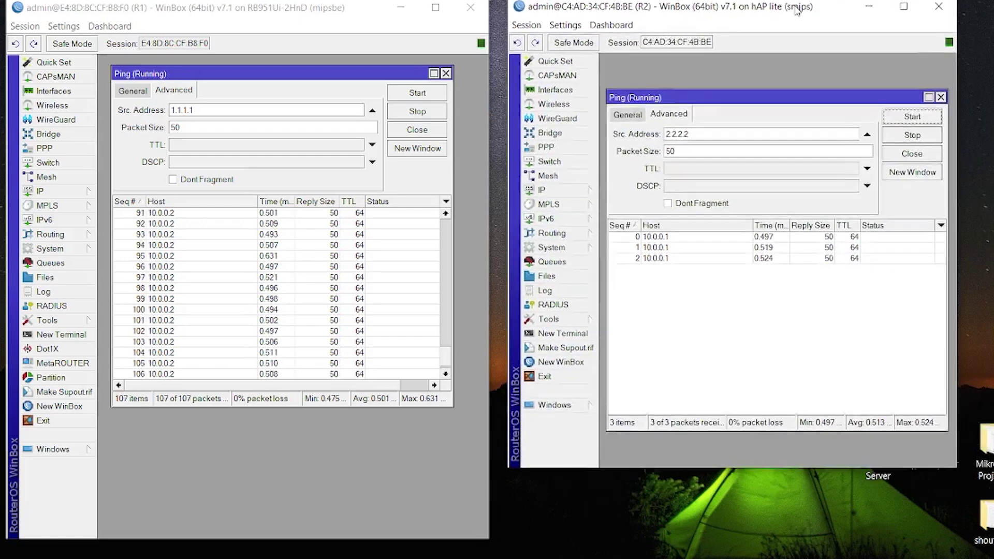
pyautogui.moveTo(778, 467); pyautogui.dragTo(772, 536)
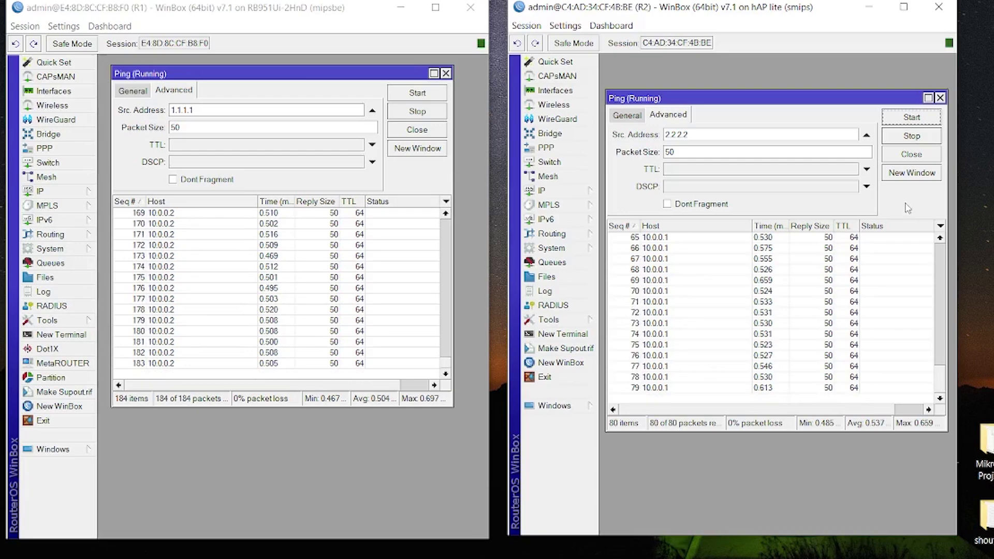
pyautogui.moveTo(752, 11); pyautogui.dragTo(797, 0)
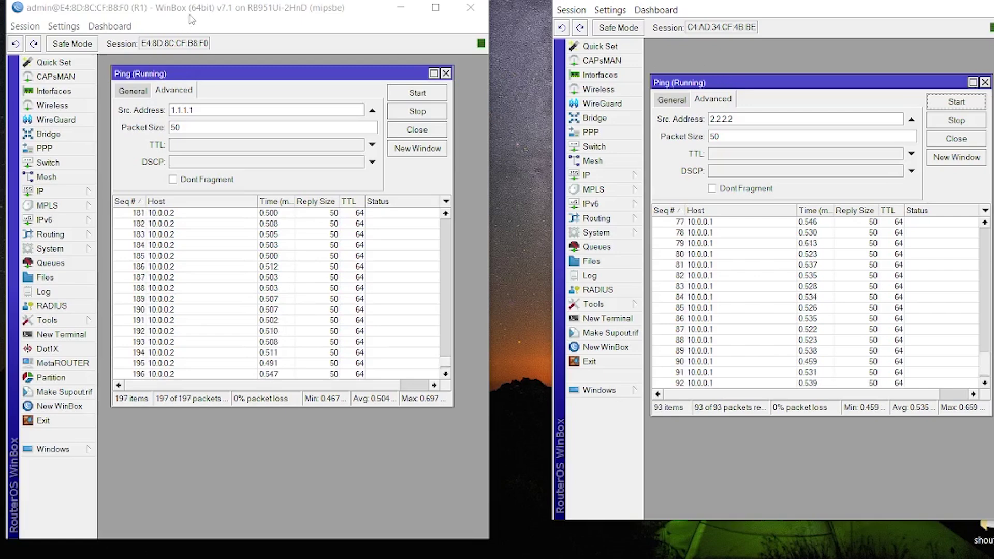
pyautogui.moveTo(181, 20); pyautogui.dragTo(158, 1)
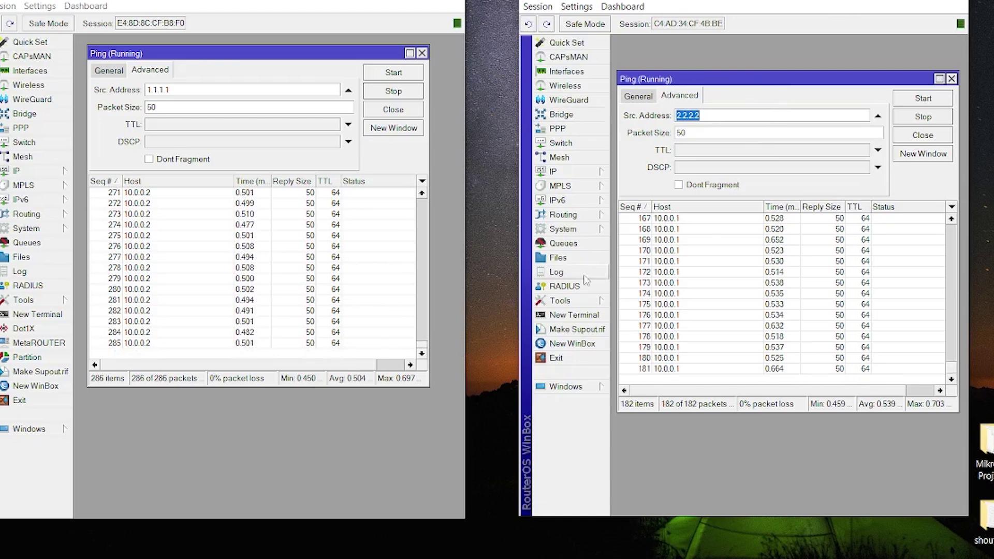
# Open R2's route list and review all of its destinations and gateways
pyautogui.click(559, 172)
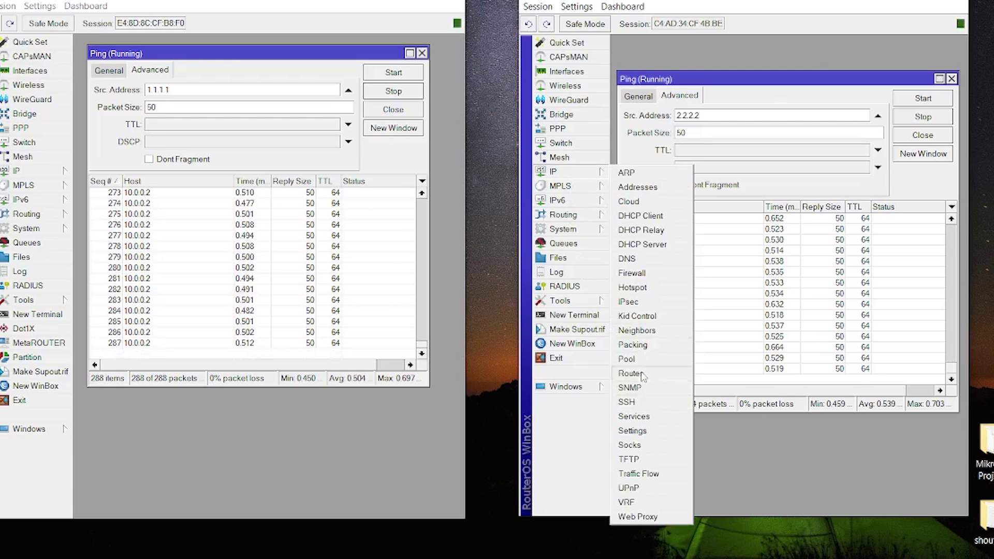
pyautogui.click(639, 371)
pyautogui.moveTo(736, 380)
pyautogui.mouseDown()
pyautogui.moveTo(851, 379)
pyautogui.moveTo(808, 374)
pyautogui.mouseUp()
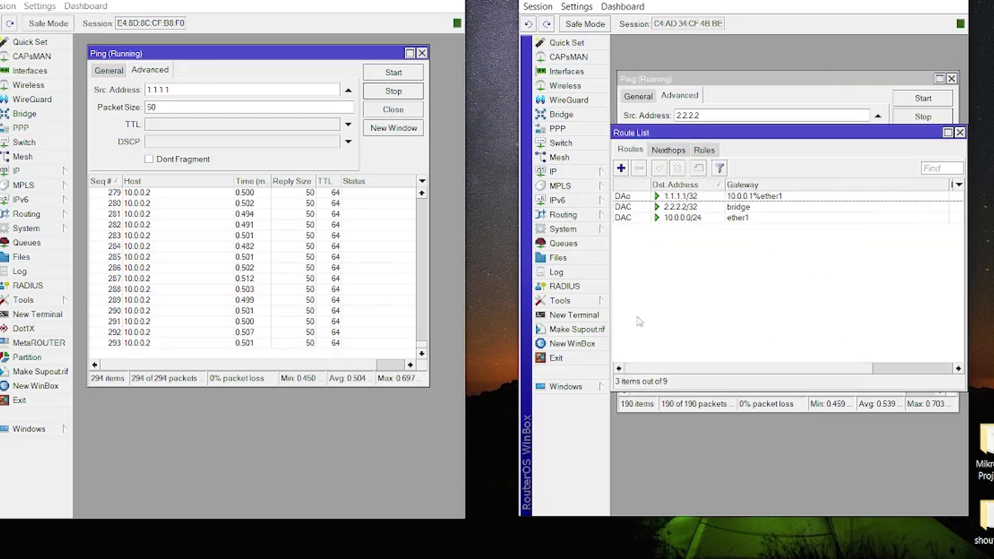
pyautogui.click(579, 231)
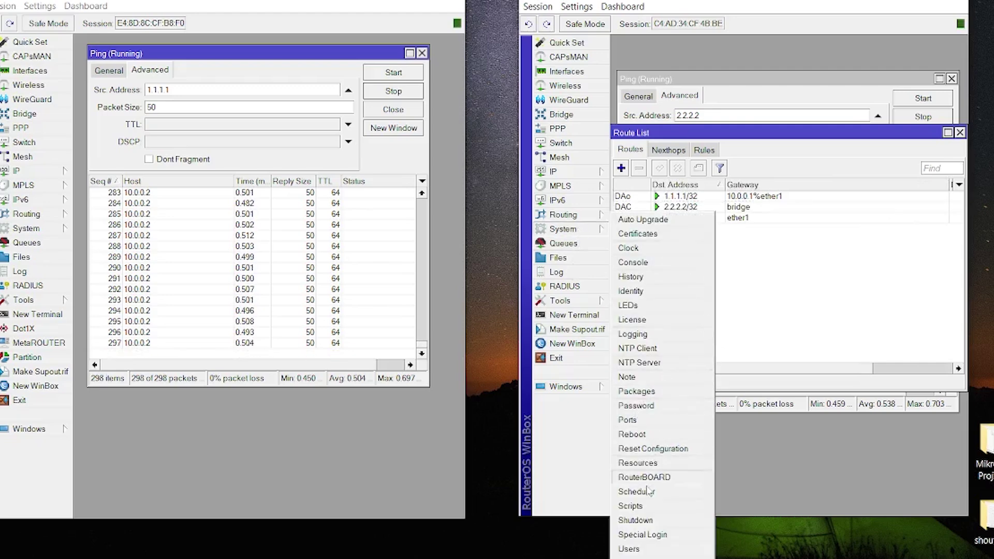
# Test R2's internet access by pinging google.com from a new terminal, then close the terminal and route list
pyautogui.click(574, 316)
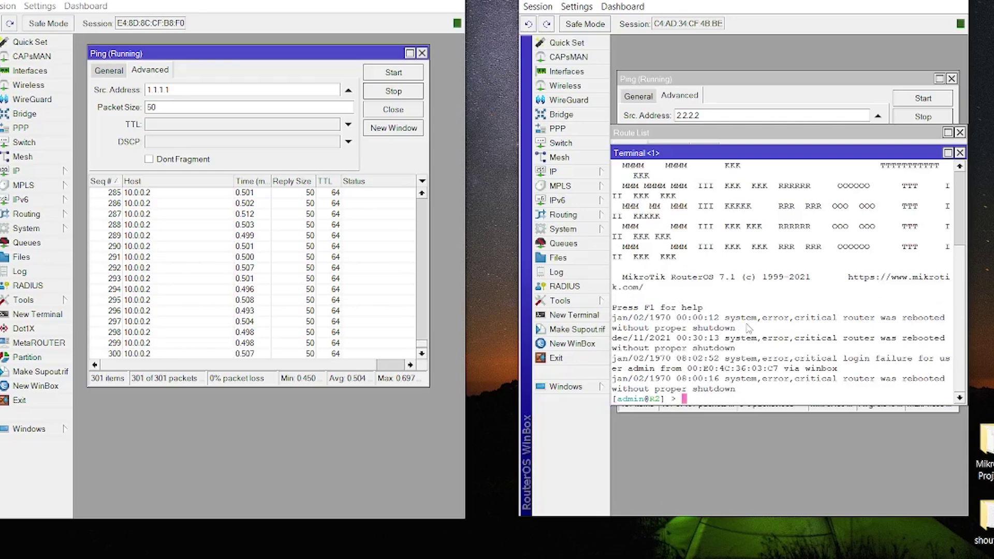
pyautogui.write('ping google')
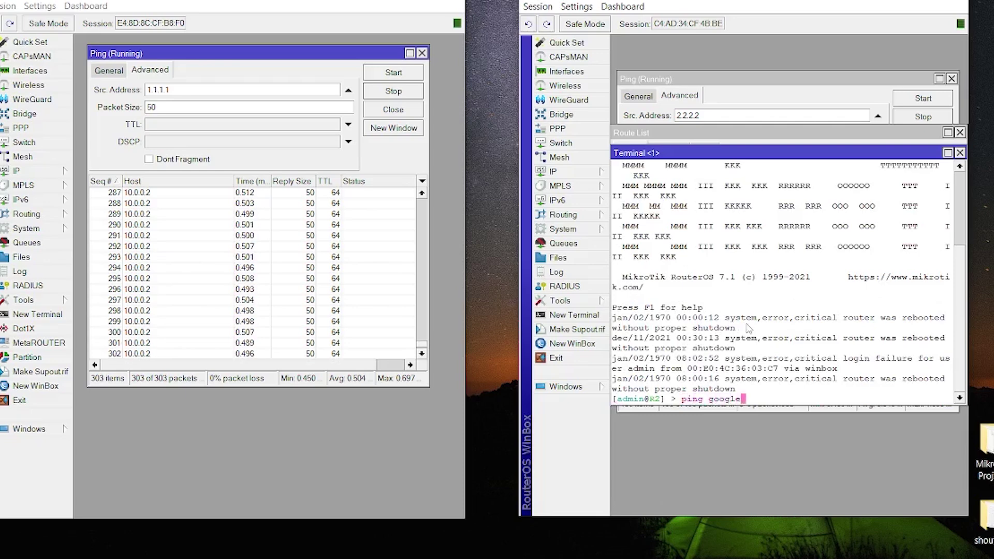
pyautogui.write('.com')
pyautogui.press('Return')
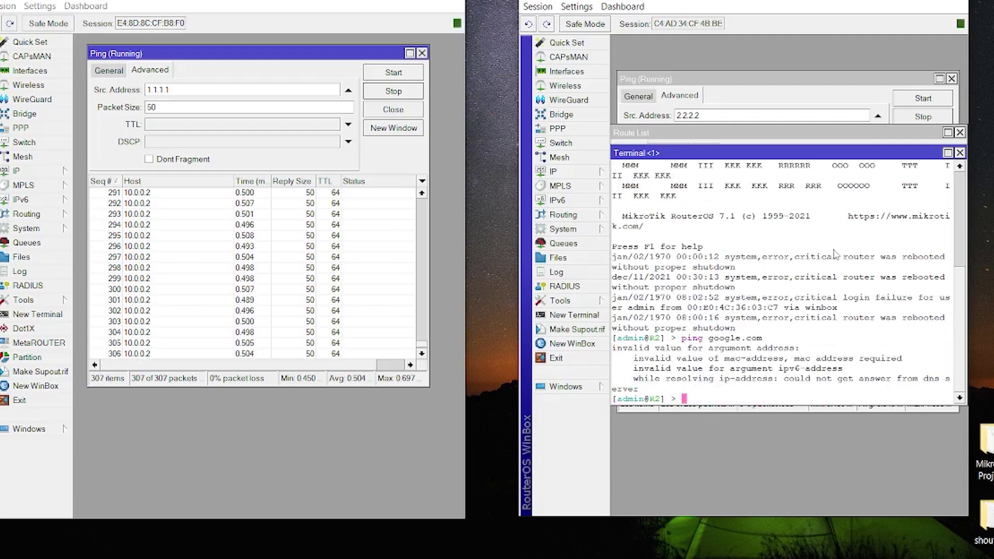
pyautogui.click(960, 153)
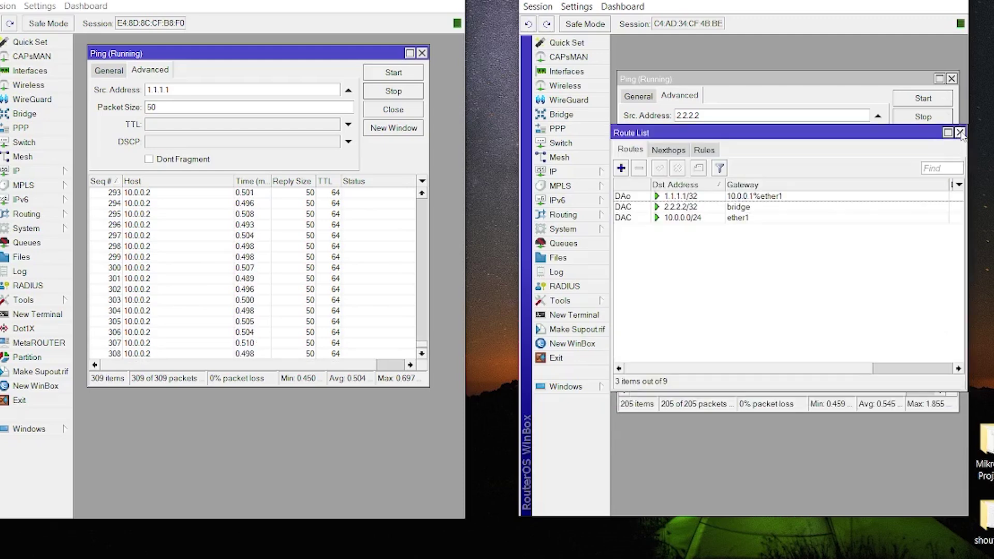
pyautogui.click(959, 133)
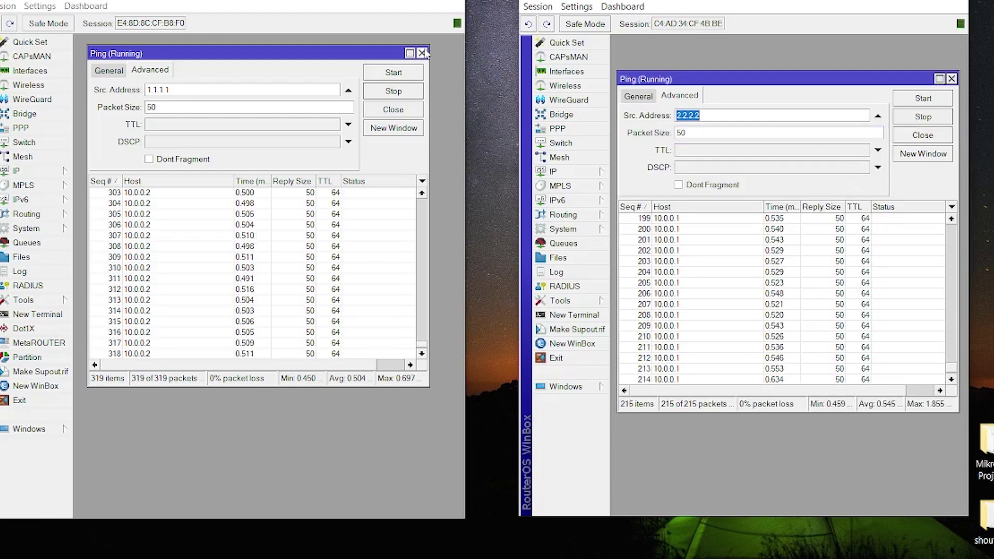
# Maximize R1's session and add a DHCP client on ether1 with peer DNS, peer NTP and the default route enabled
pyautogui.doubleClick(413, 1)
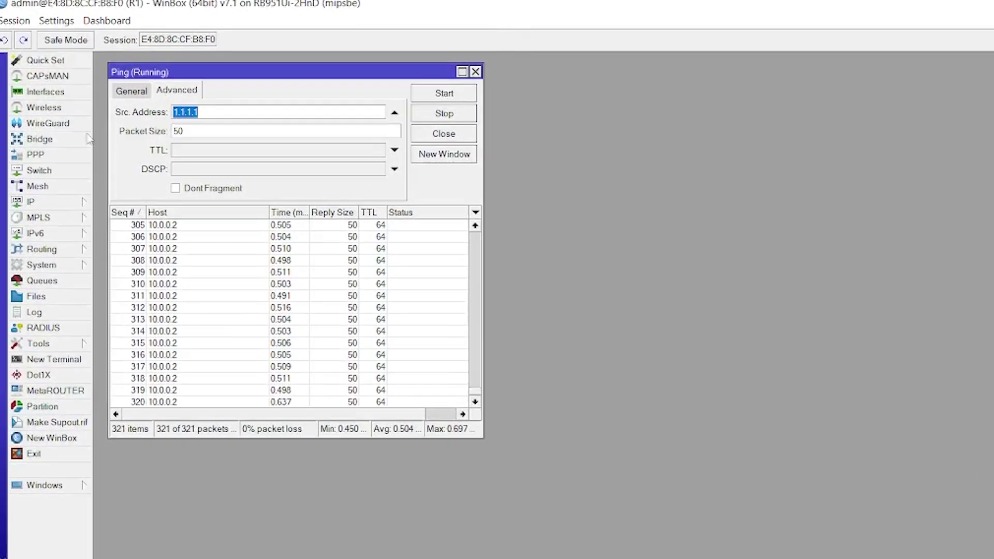
pyautogui.click(47, 202)
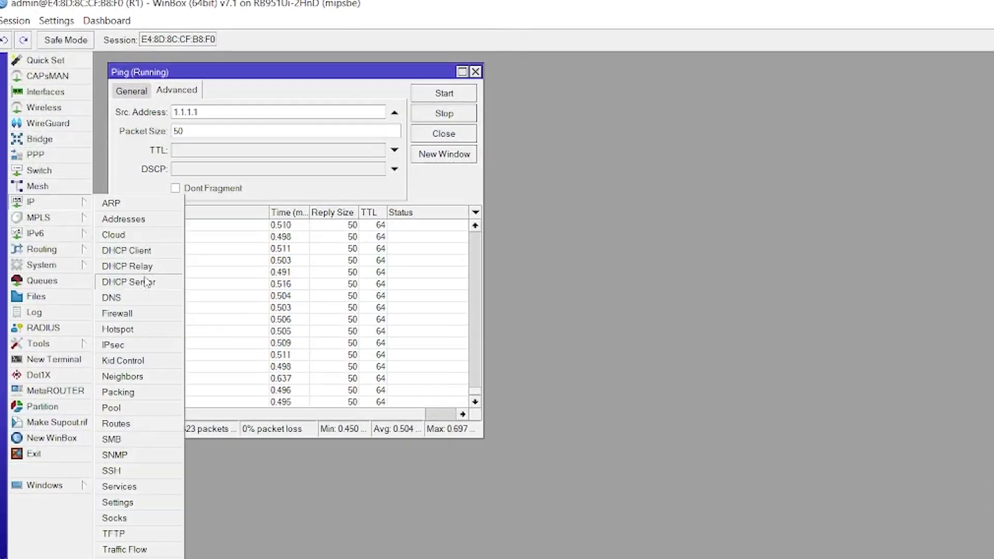
pyautogui.click(127, 251)
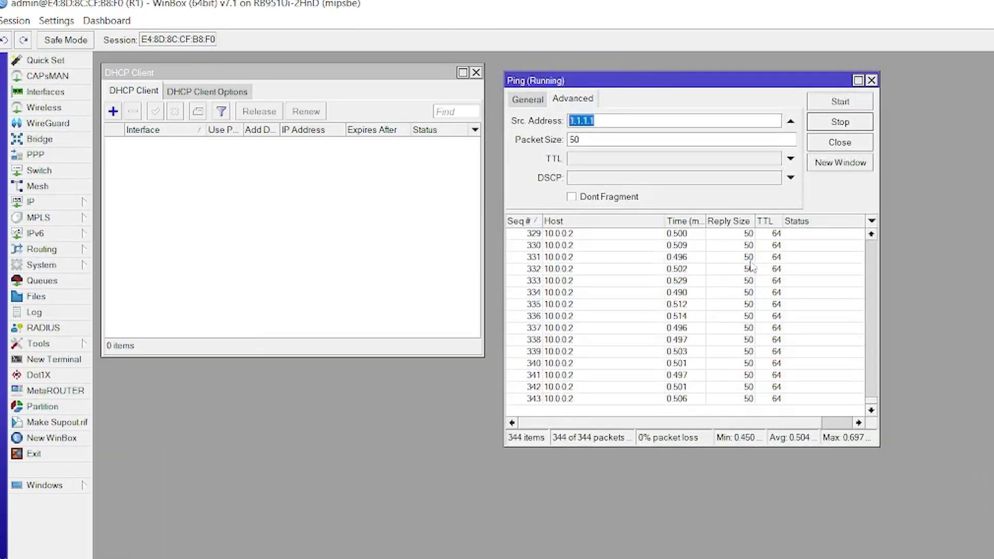
pyautogui.click(113, 111)
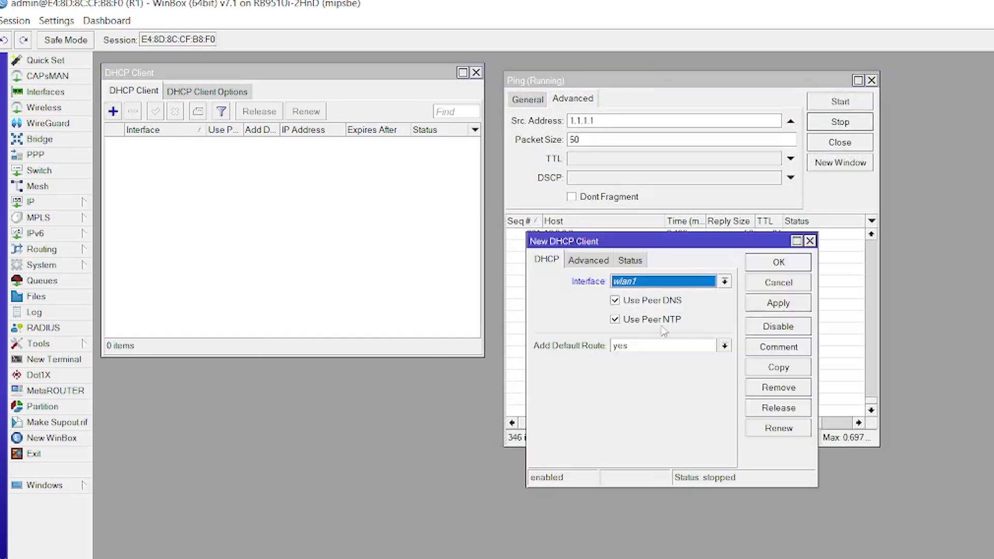
pyautogui.click(663, 281)
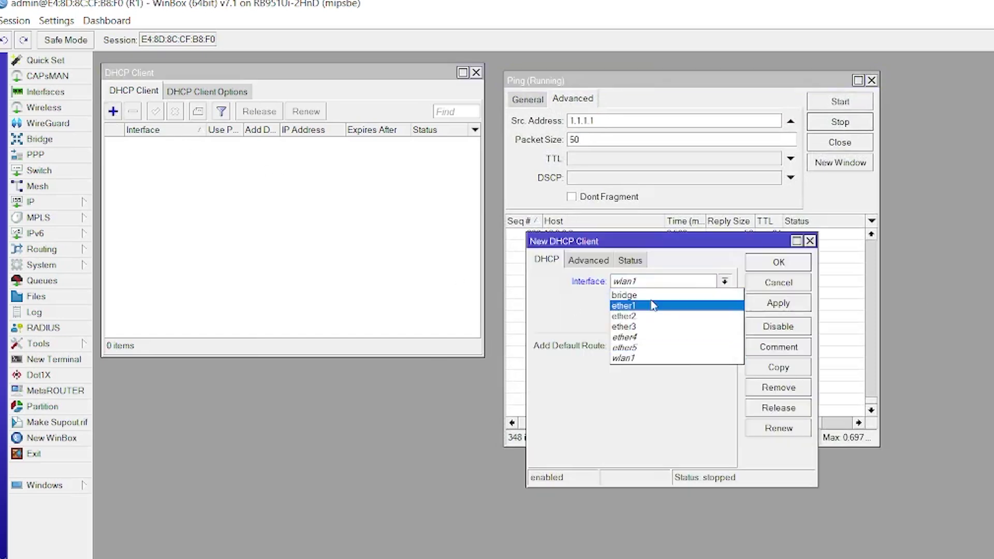
pyautogui.click(651, 306)
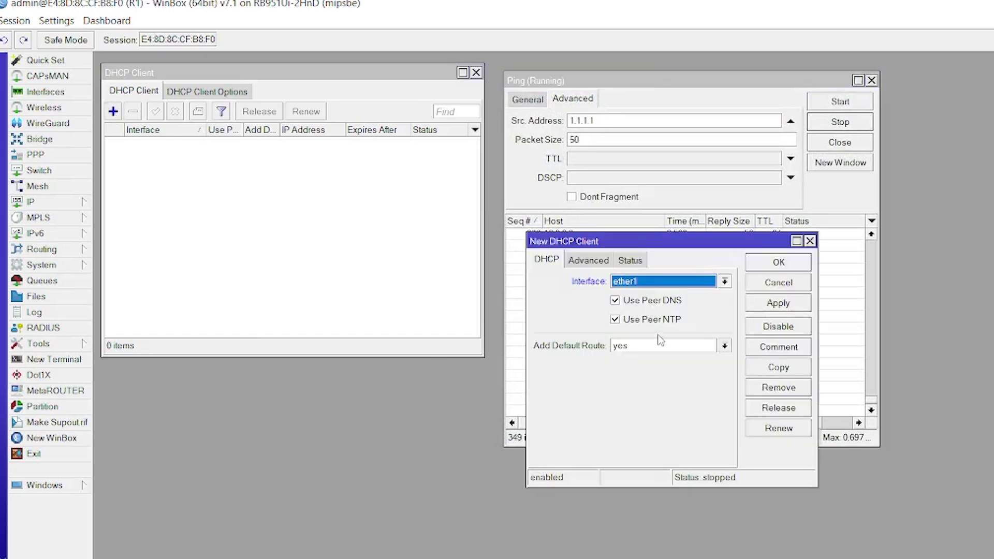
pyautogui.click(778, 304)
pyautogui.click(790, 262)
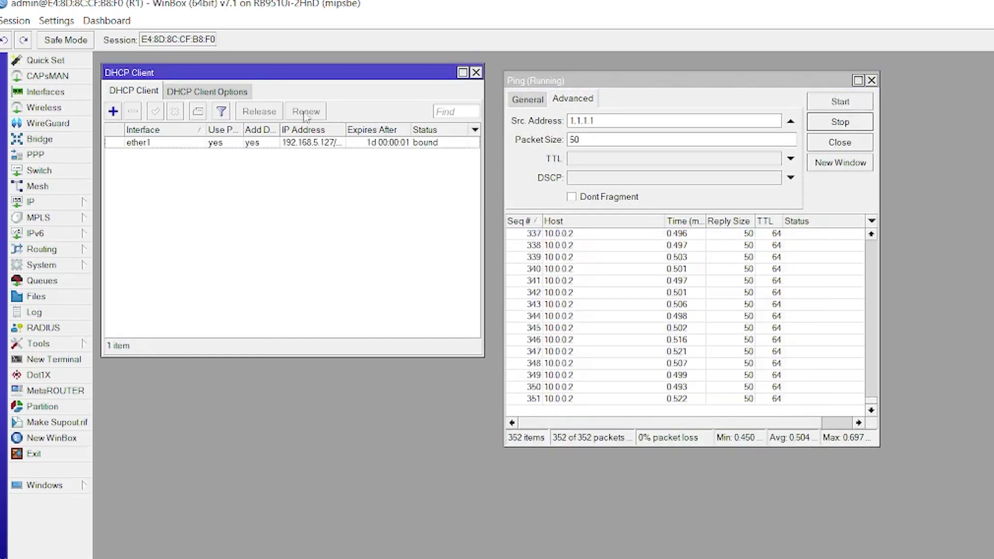
# Add a srcnat firewall NAT rule on R1 with out interface ether1 and action masquerade, then close the firewall window
pyautogui.click(36, 201)
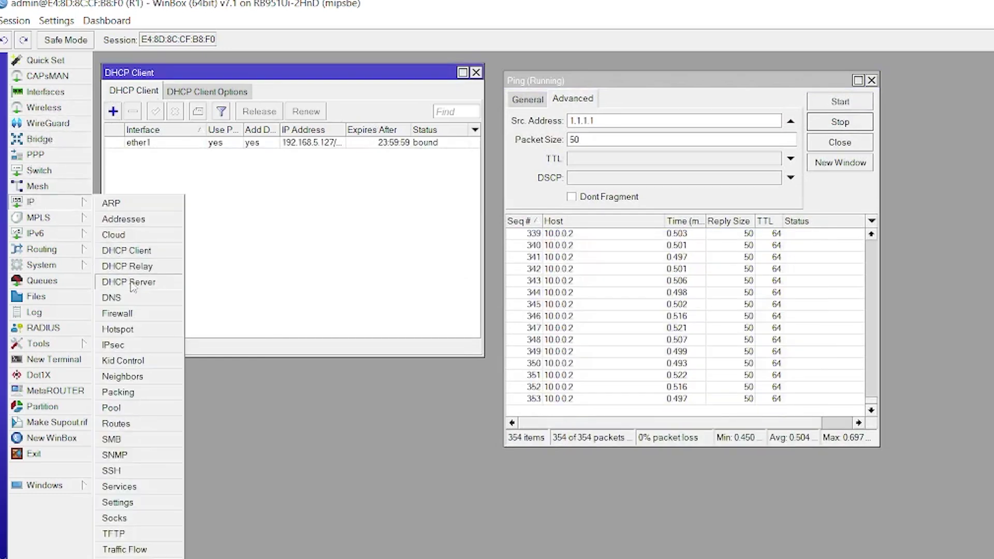
pyautogui.click(117, 314)
pyautogui.click(372, 241)
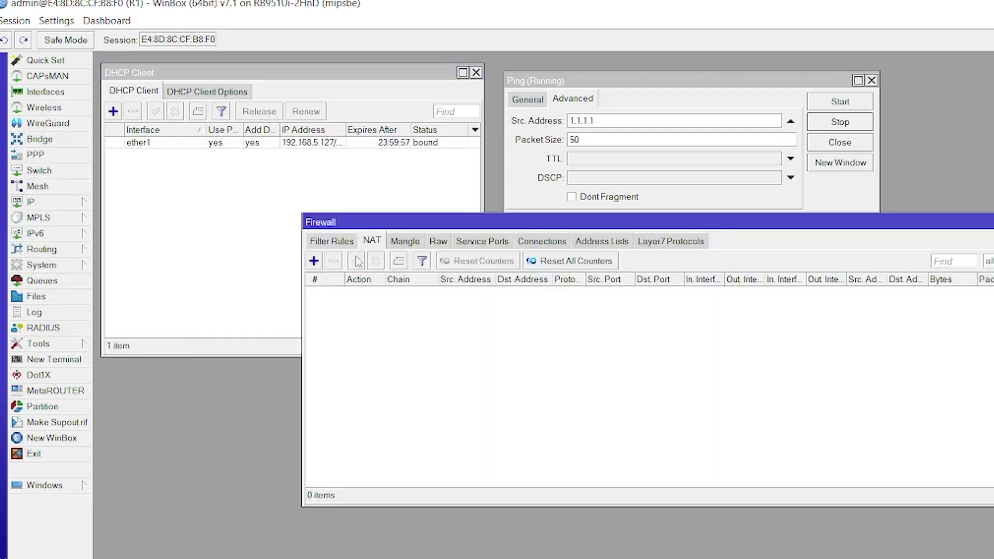
pyautogui.click(314, 260)
pyautogui.click(624, 297)
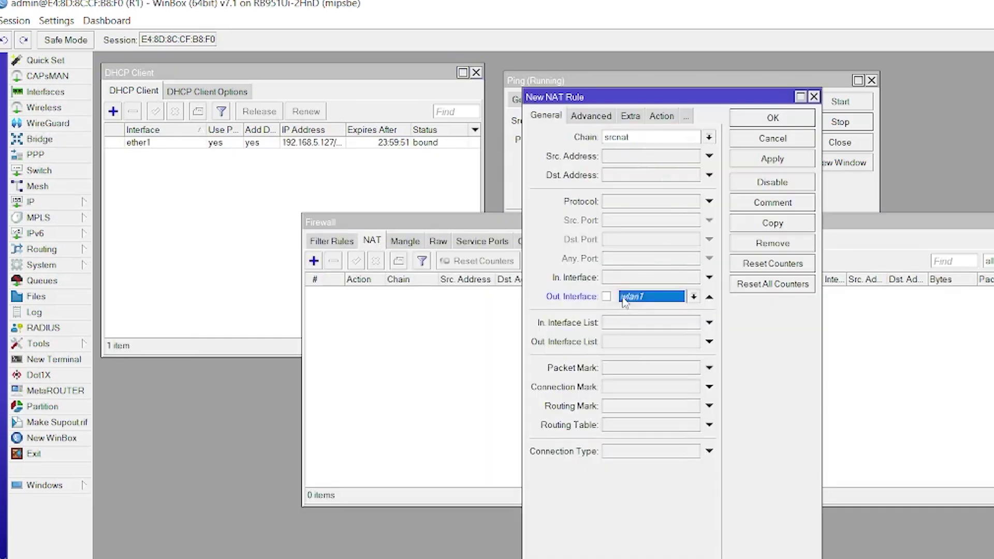
pyautogui.click(678, 298)
pyautogui.click(647, 362)
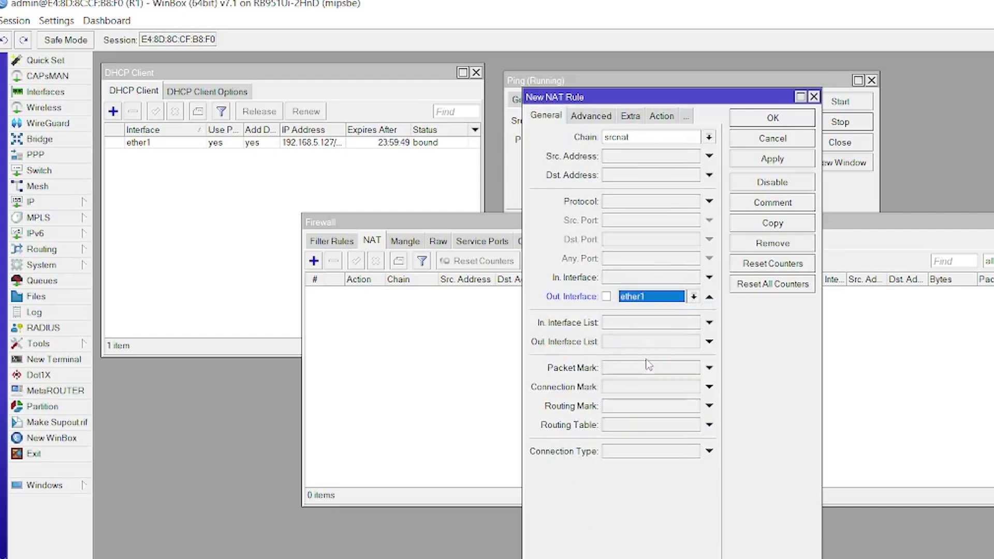
pyautogui.click(647, 138)
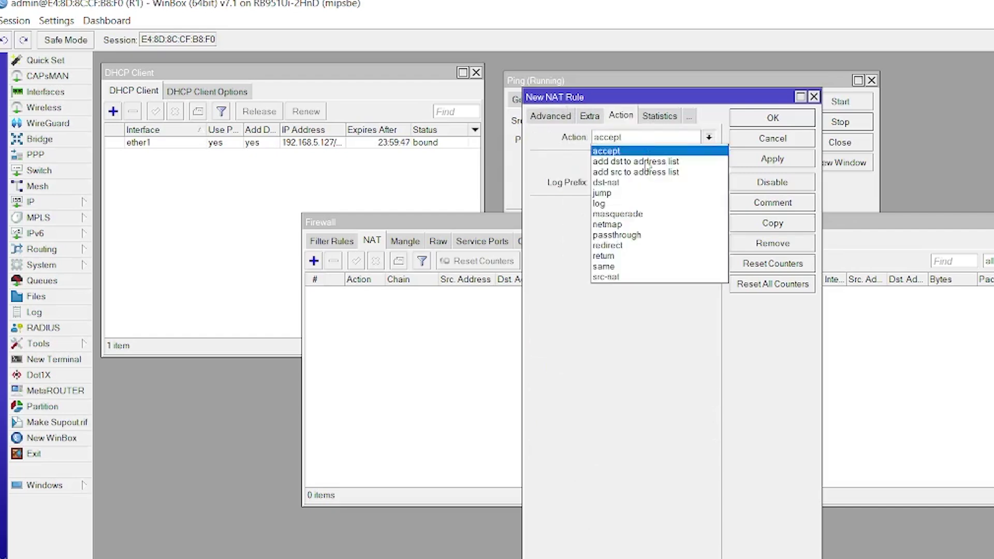
pyautogui.click(641, 215)
pyautogui.click(772, 159)
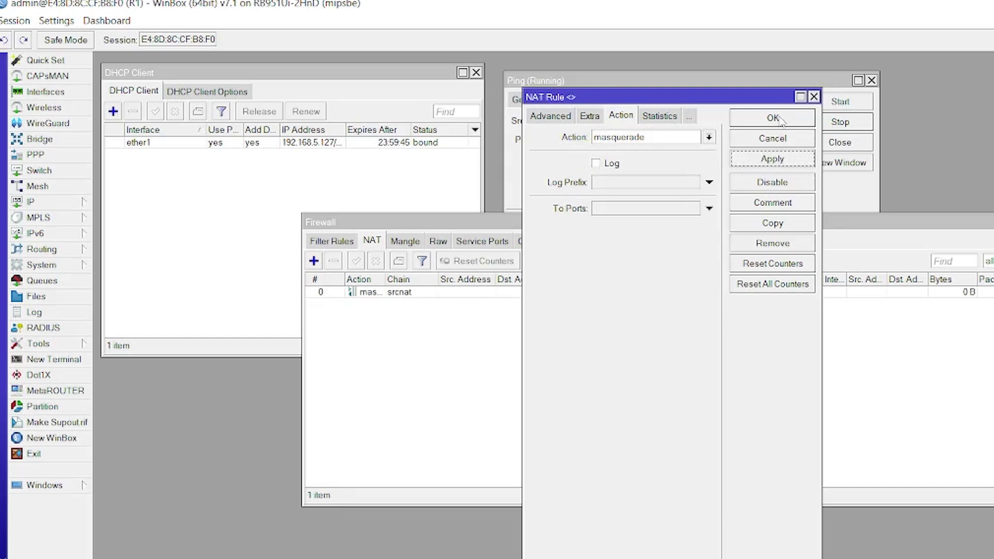
pyautogui.click(772, 118)
pyautogui.press('Escape')
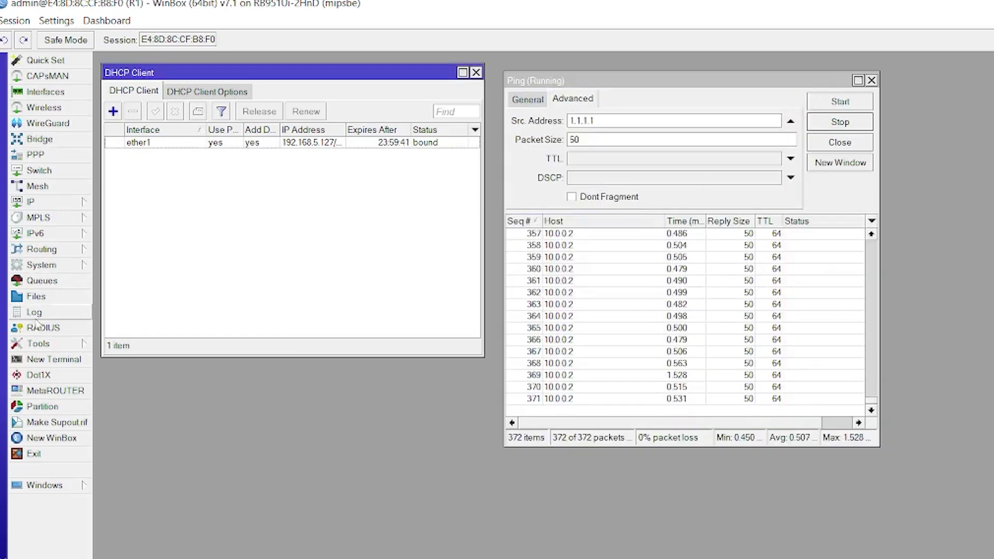
# Test R1's internet access by pinging google.com from a new terminal, then close the terminal
pyautogui.click(61, 359)
pyautogui.write('ping googele.c')
pyautogui.press('Return')
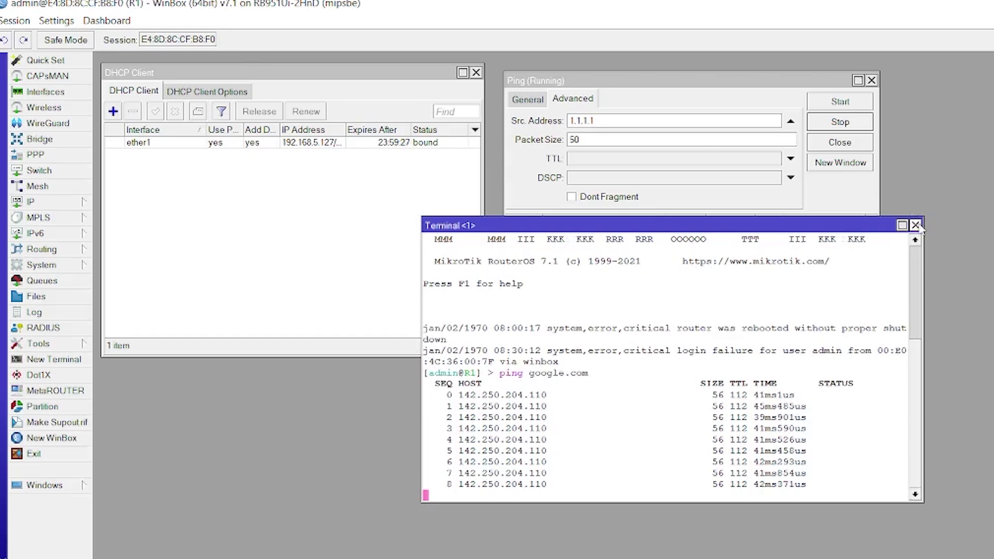
pyautogui.click(915, 226)
# Stack R1's running ping window above its DHCP client window and bring up R2's session
pyautogui.moveTo(365, 73); pyautogui.dragTo(389, 418)
pyautogui.moveTo(621, 78); pyautogui.dragTo(241, 61)
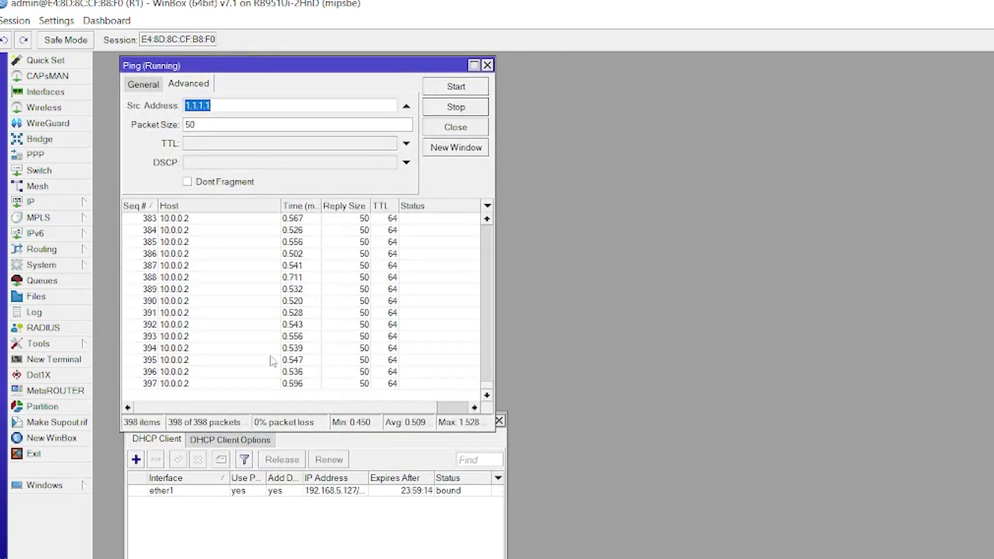
pyautogui.click(353, 435)
pyautogui.moveTo(353, 420); pyautogui.dragTo(350, 451)
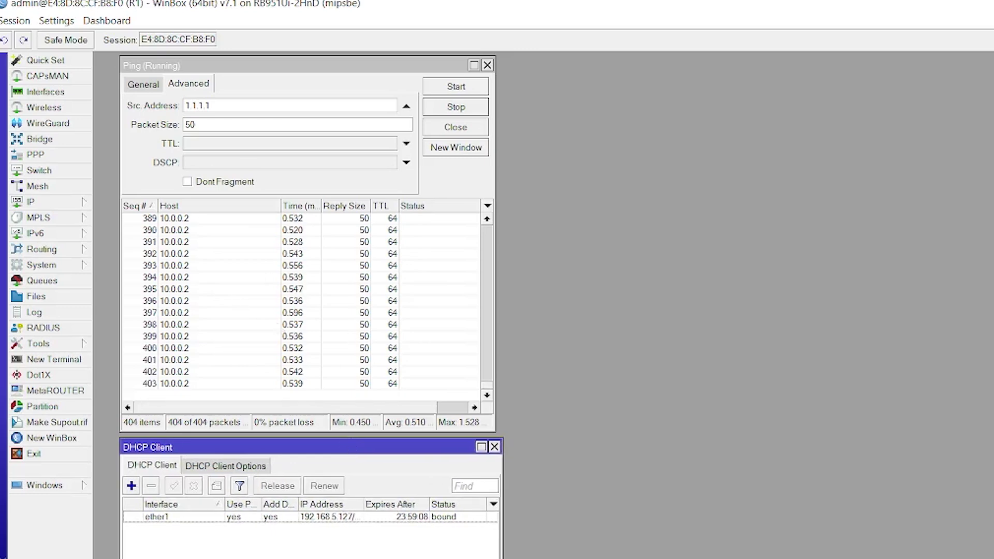
pyautogui.click(750, 554)
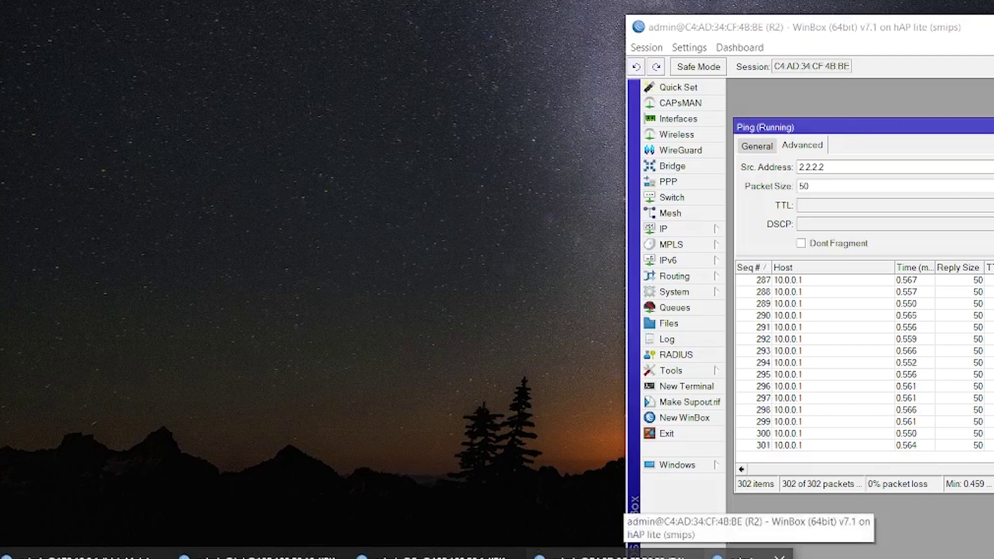
pyautogui.click(751, 554)
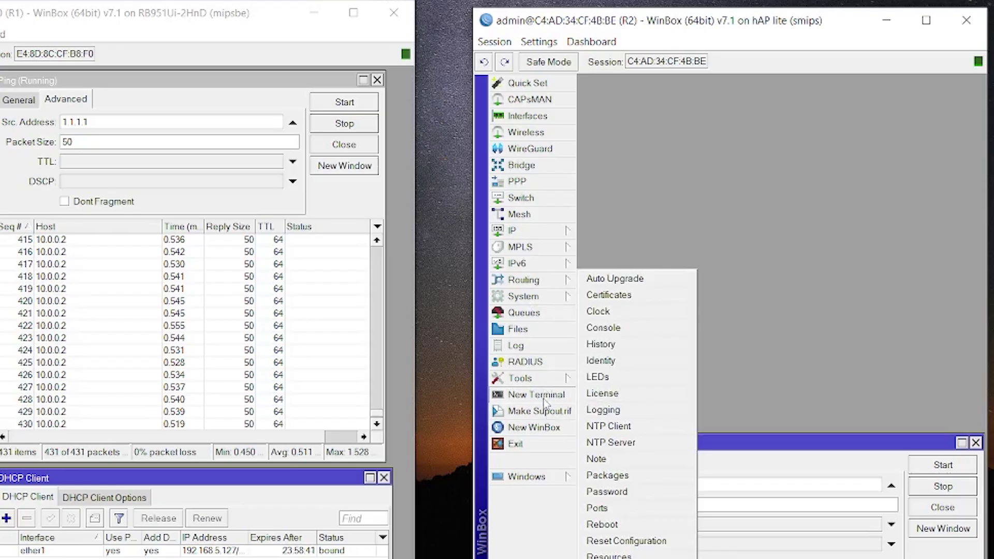
# Test R2's internet access by pinging google.com from a new terminal, then close the terminal
pyautogui.click(533, 394)
pyautogui.moveTo(714, 210); pyautogui.dragTo(729, 88)
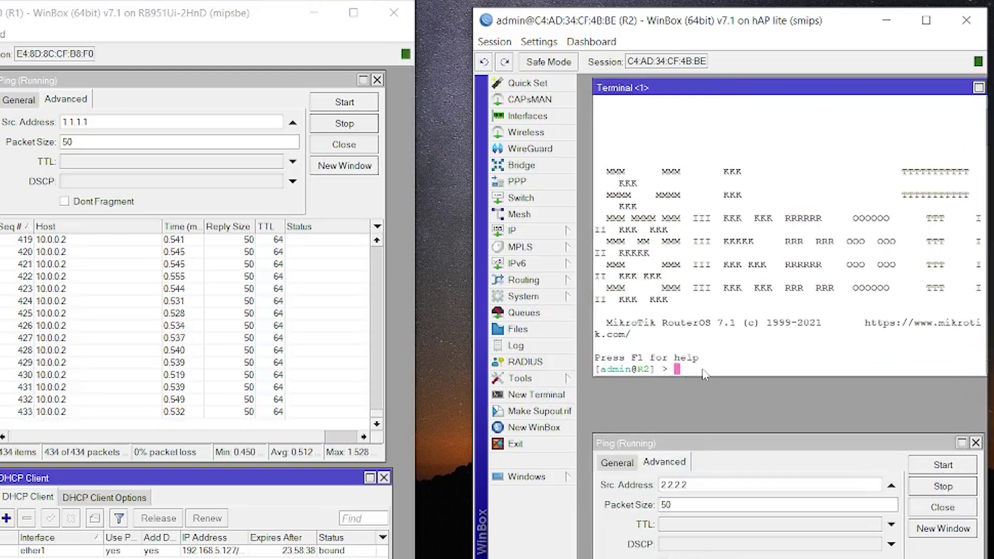
pyautogui.write('ping goog')
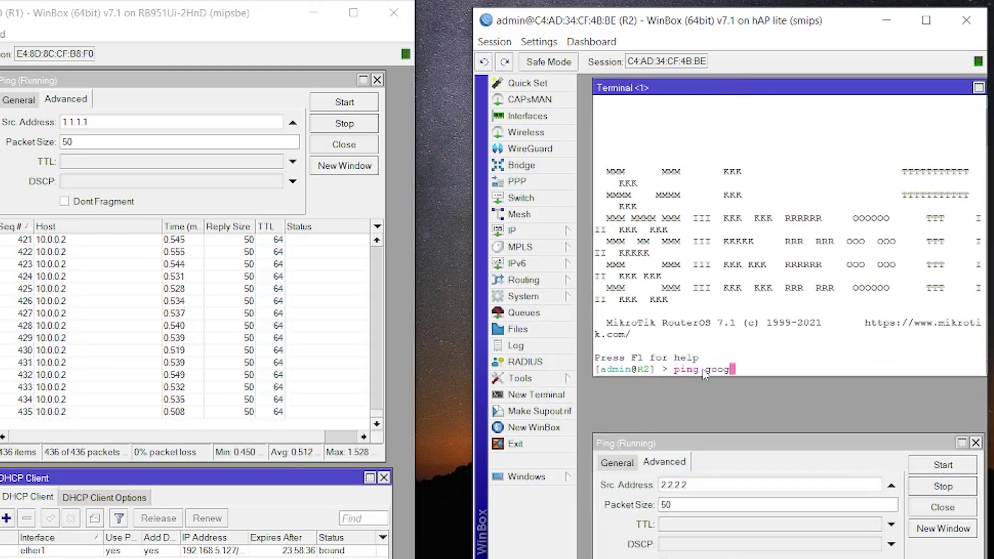
pyautogui.write('le.com')
pyautogui.press('Return')
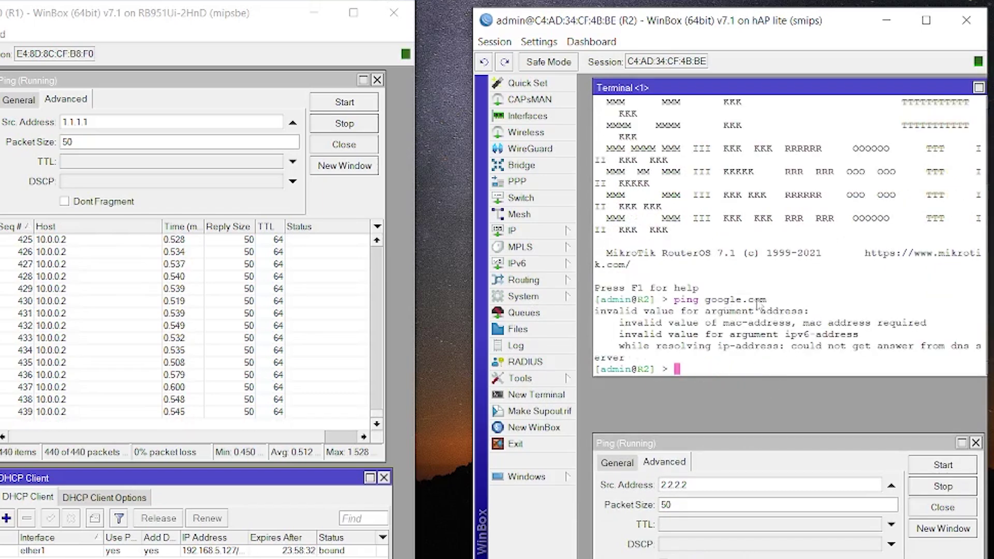
pyautogui.moveTo(696, 447); pyautogui.dragTo(664, 315)
pyautogui.moveTo(926, 85); pyautogui.dragTo(814, 80)
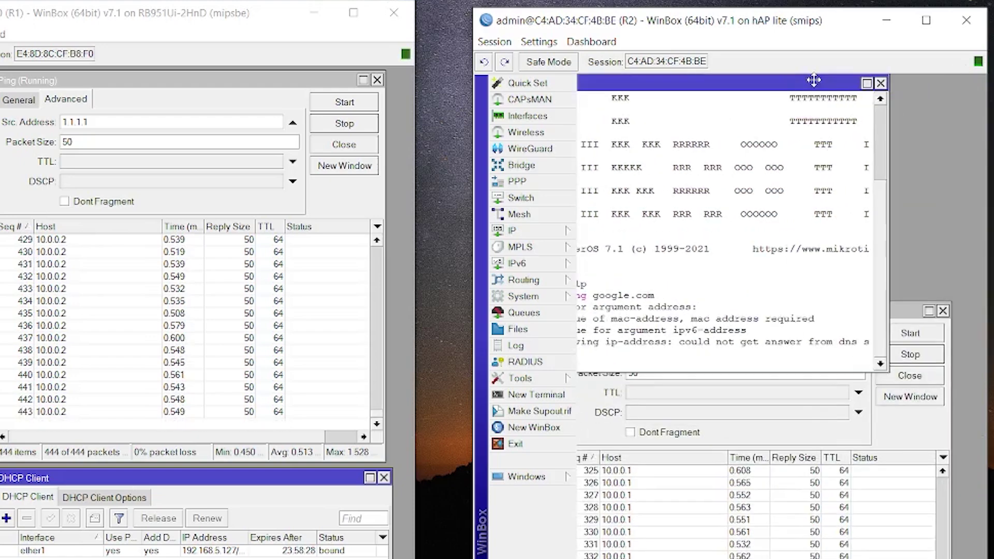
pyautogui.click(879, 82)
# Start a second ping on R2 to 8.8.8.8 in a new ping window
pyautogui.moveTo(824, 314); pyautogui.dragTo(834, 150)
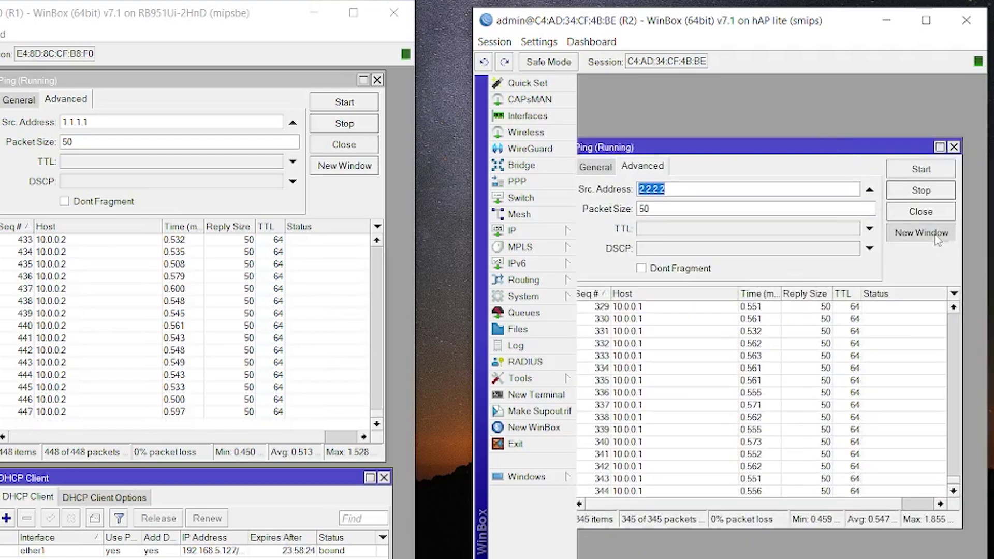
pyautogui.click(935, 234)
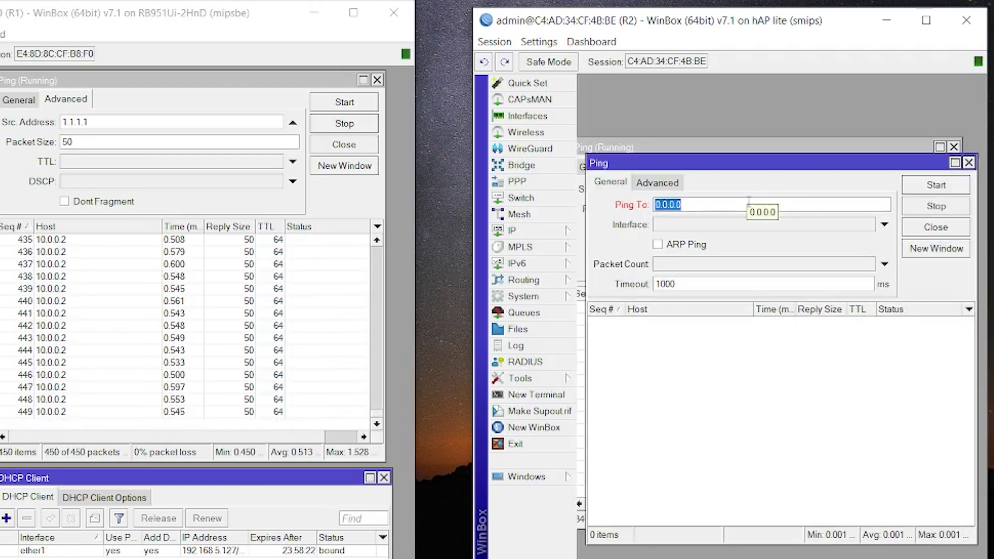
pyautogui.write('8.8.8.8')
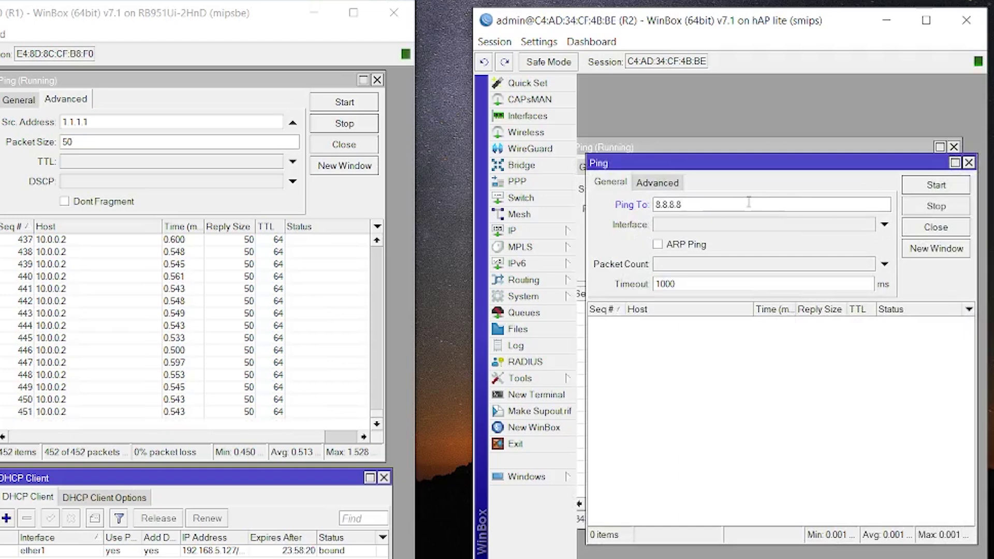
pyautogui.click(937, 189)
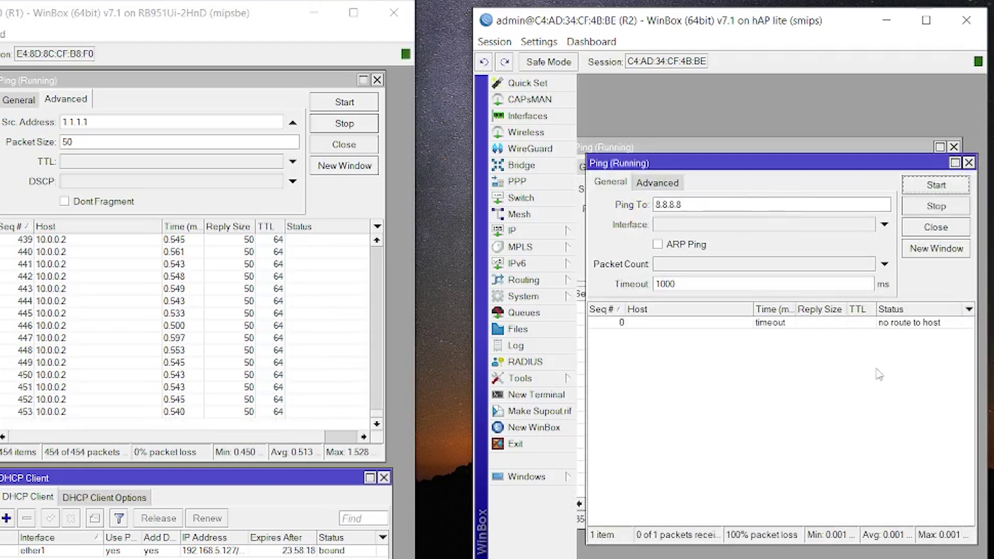
# Close R2's older ping with source address 2.2.2.2 and reposition the 8.8.8.8 ping and the R2 session window
pyautogui.click(840, 147)
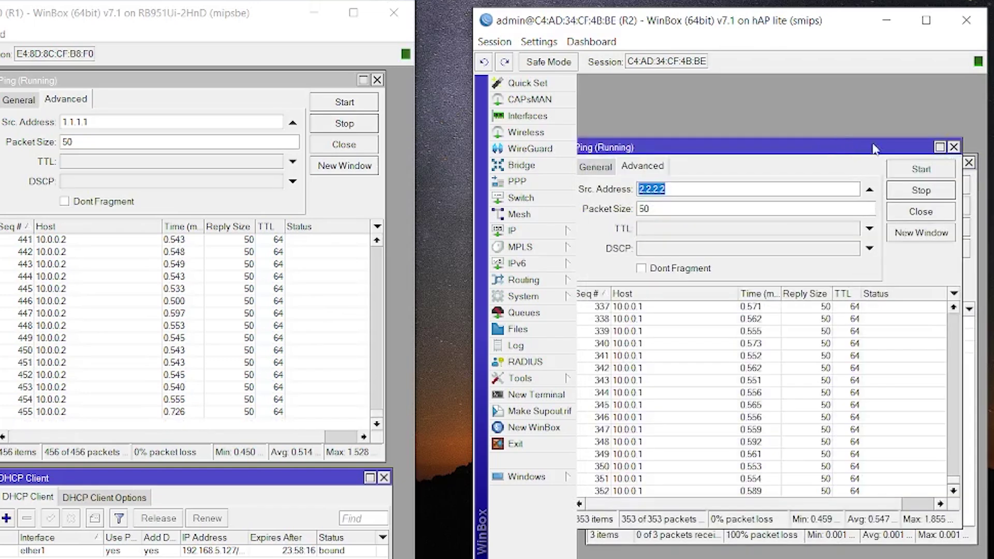
pyautogui.click(954, 148)
pyautogui.moveTo(890, 167); pyautogui.dragTo(894, 102)
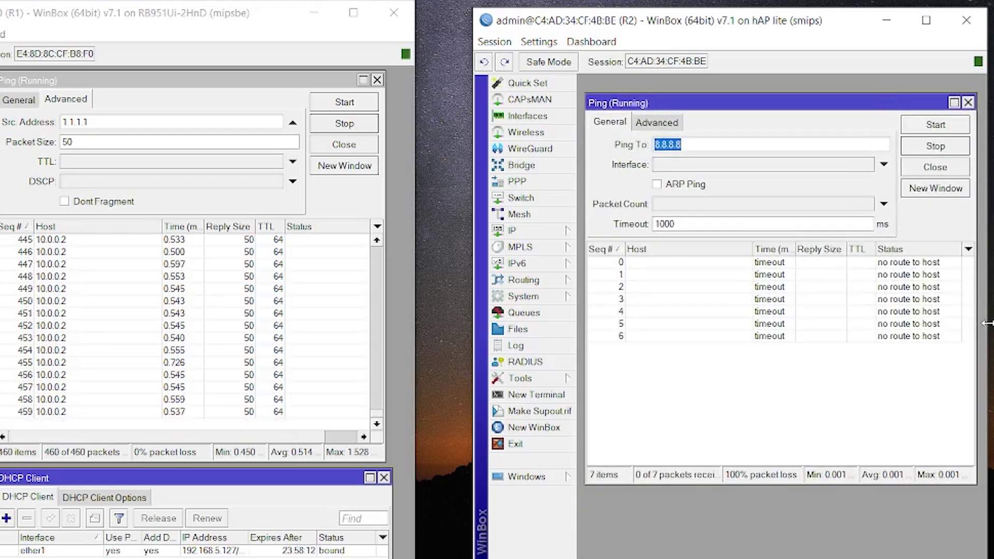
pyautogui.moveTo(987, 323); pyautogui.dragTo(993, 323)
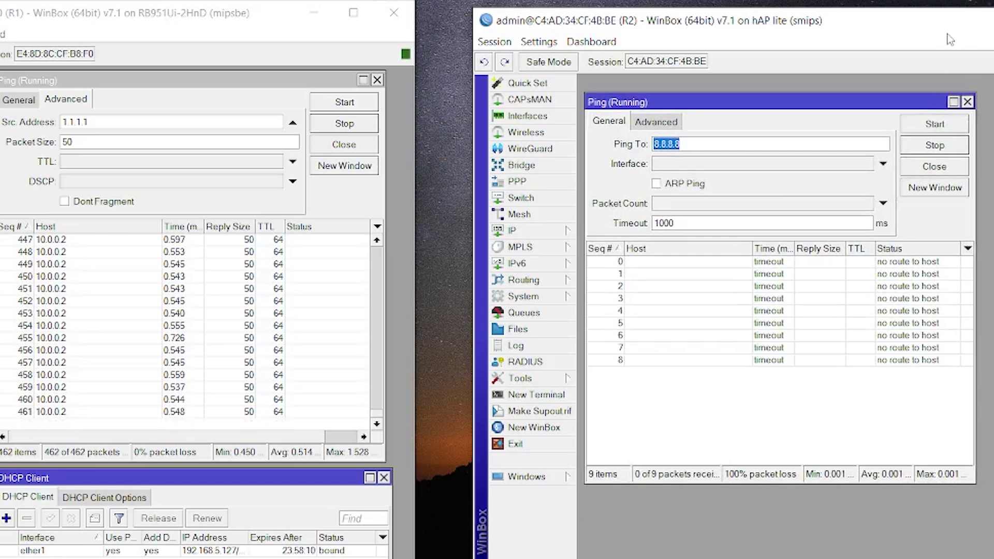
pyautogui.moveTo(945, 32); pyautogui.dragTo(948, 10)
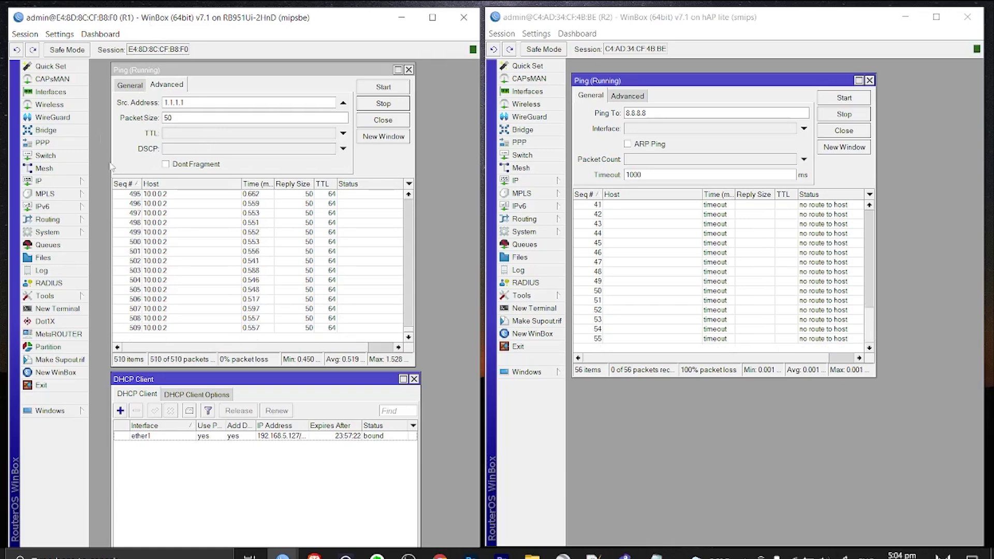
# Set Originate Default to always in R1's OSPF instance ospf-instance-1 and apply the change
pyautogui.click(57, 223)
pyautogui.click(109, 262)
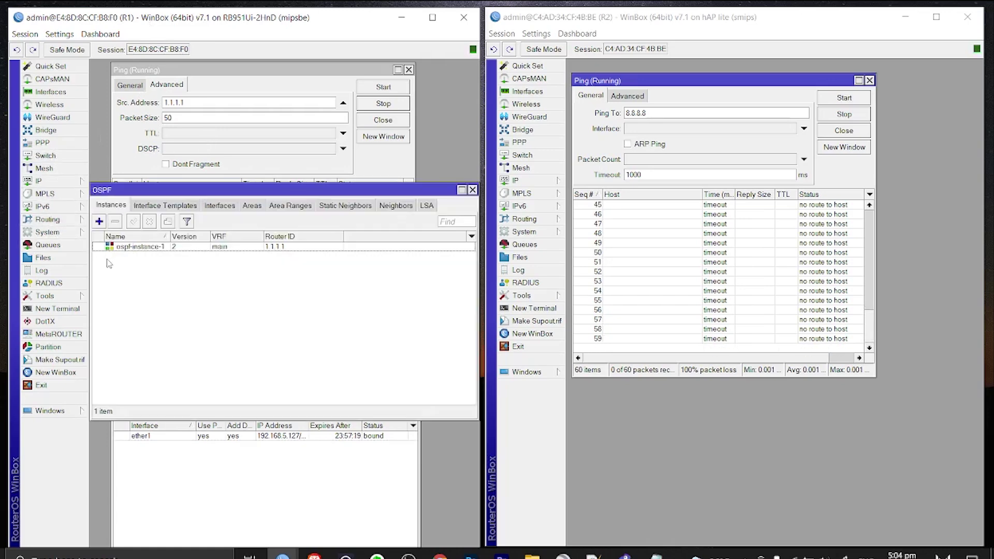
pyautogui.doubleClick(136, 246)
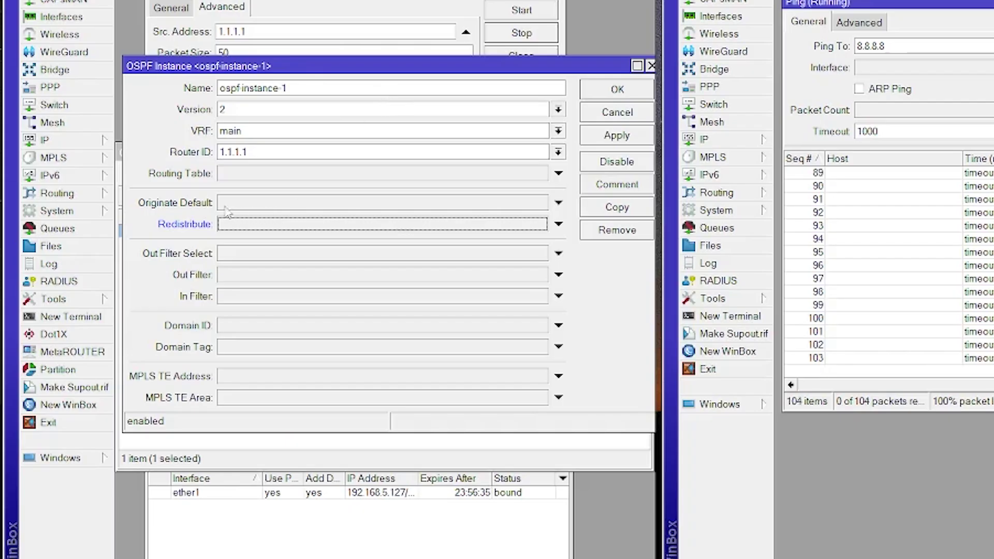
pyautogui.click(259, 203)
pyautogui.click(248, 203)
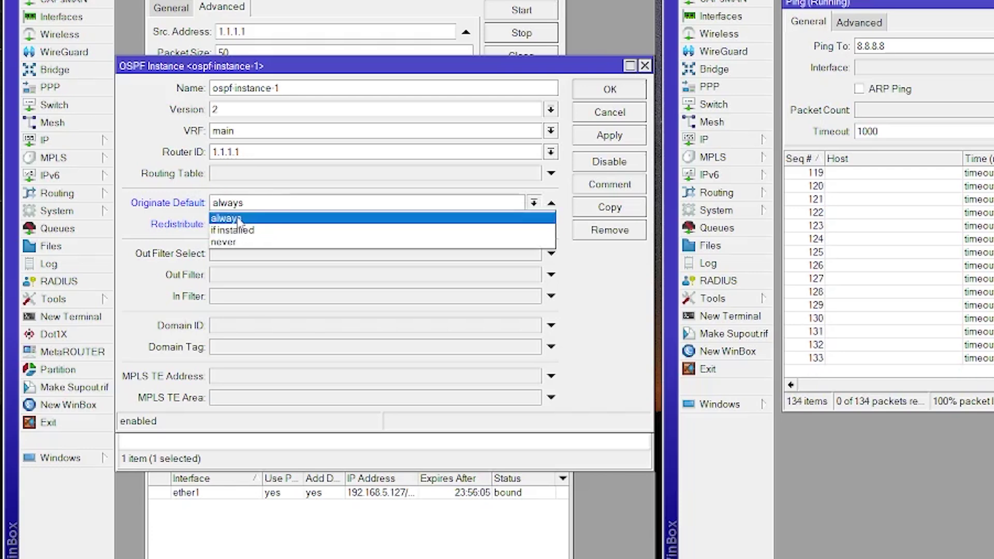
pyautogui.click(241, 218)
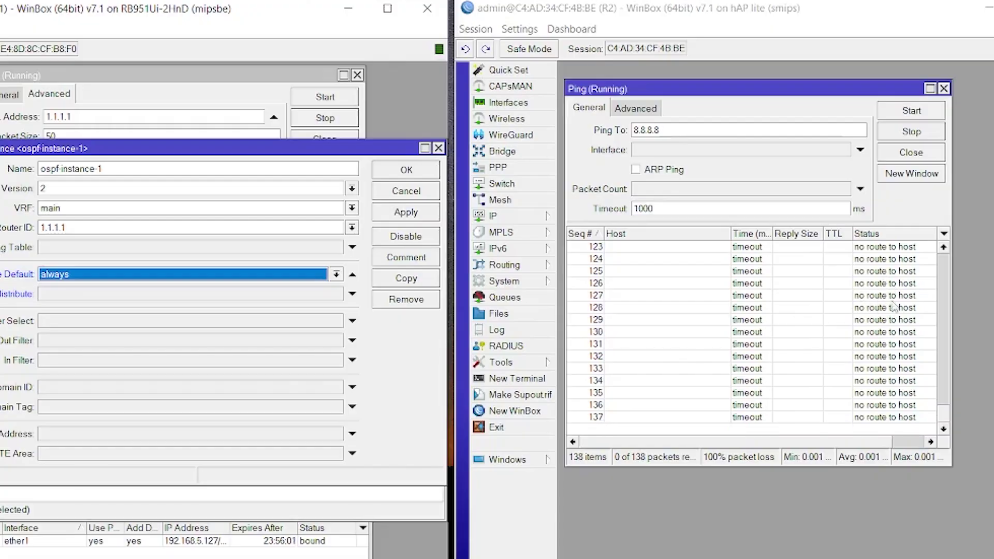
pyautogui.click(405, 213)
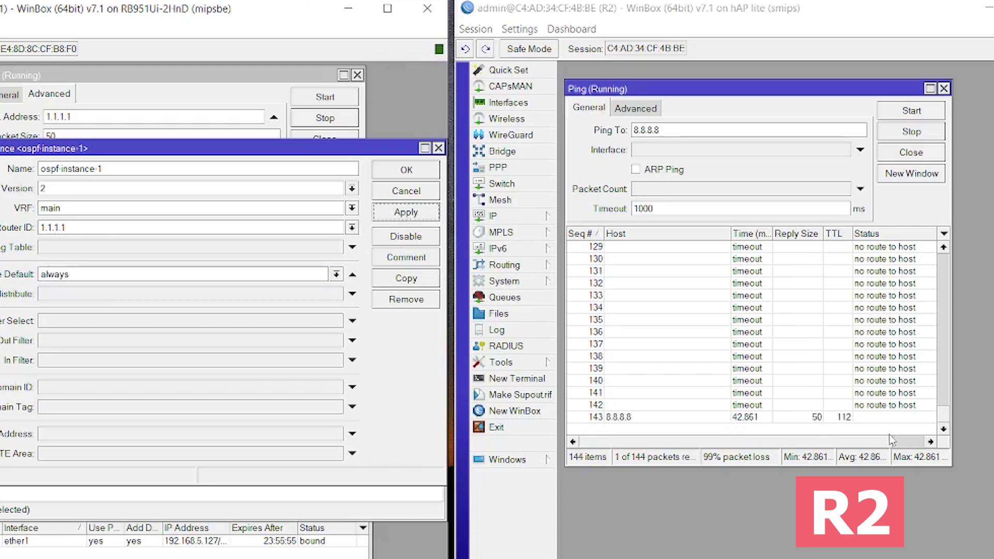
# Check R2's ping replies from 8.8.8.8 and examine the 0.0.0.0/0 route's gateway and distance in R2's route list
pyautogui.click(849, 419)
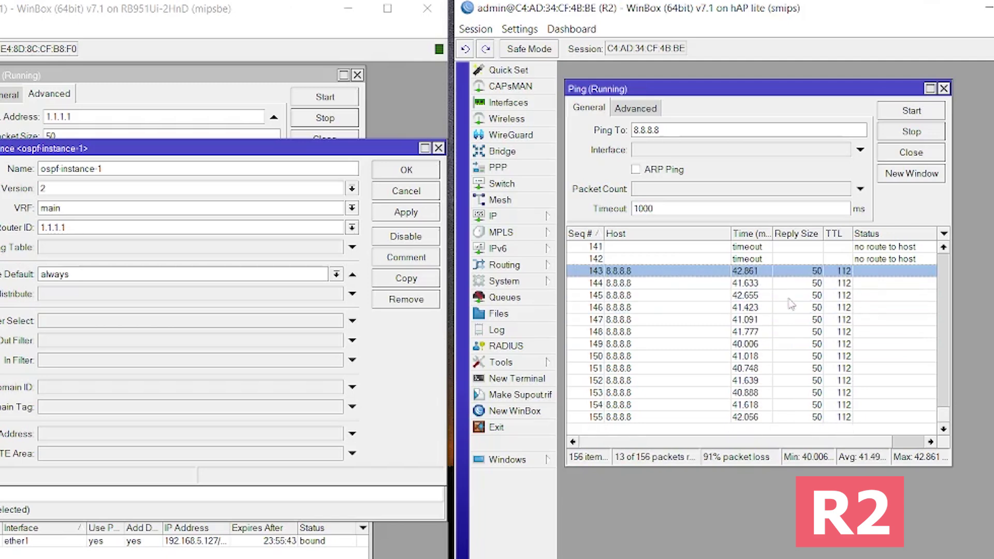
pyautogui.click(515, 216)
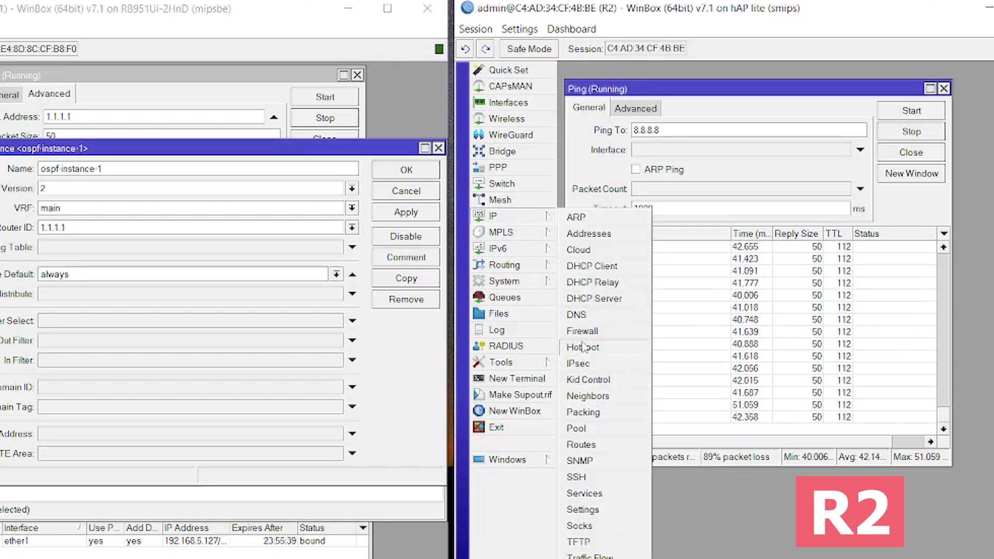
pyautogui.click(592, 446)
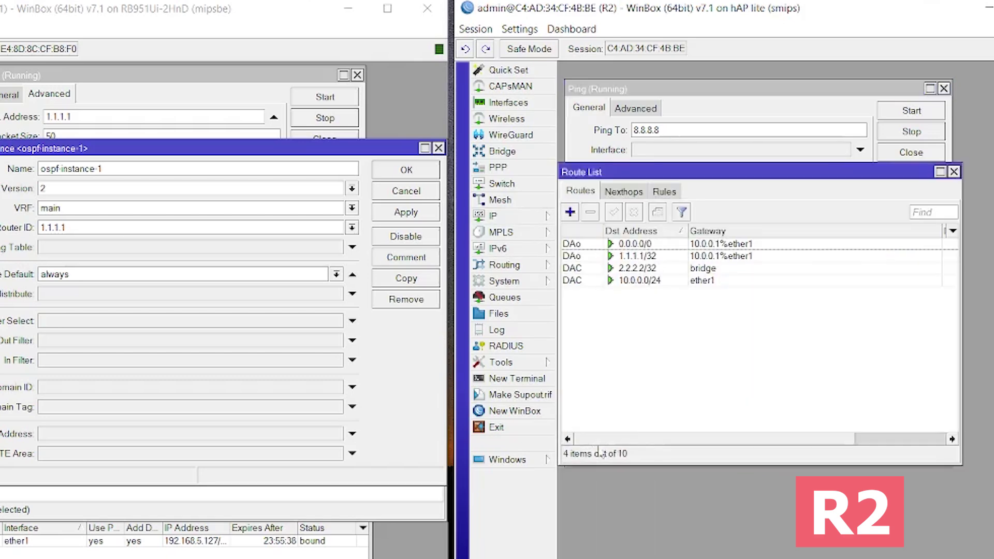
pyautogui.click(727, 247)
pyautogui.hscroll(5, 820, 262)
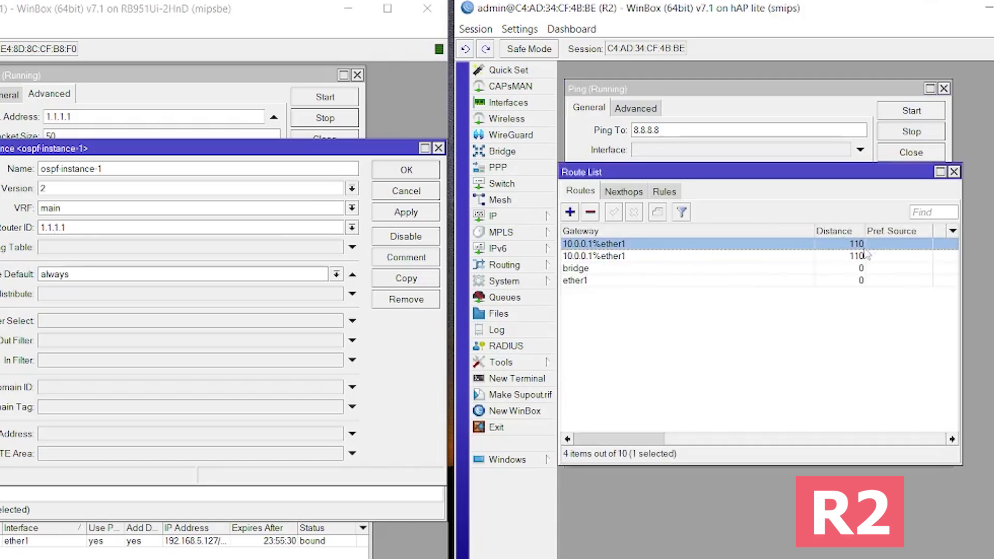
pyautogui.click(748, 439)
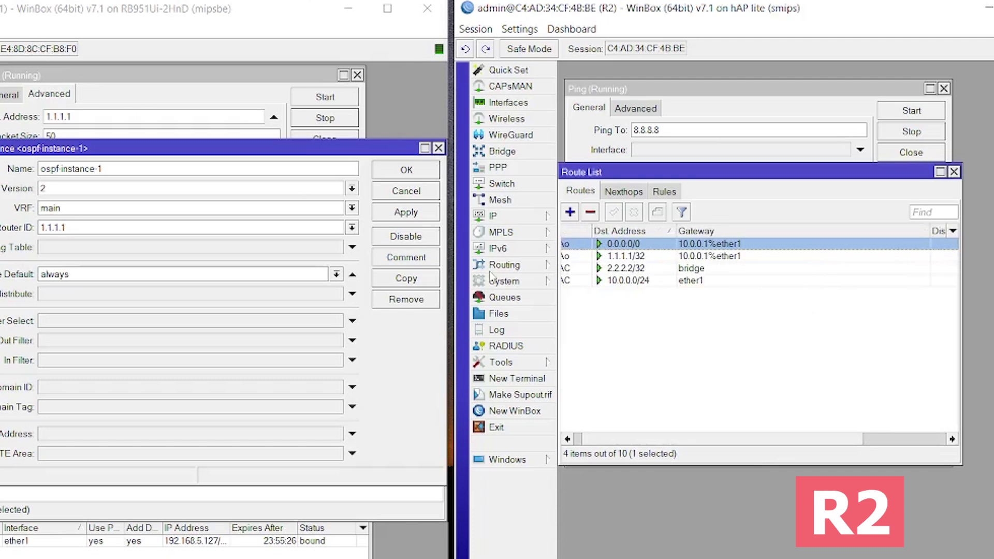
pyautogui.click(721, 440)
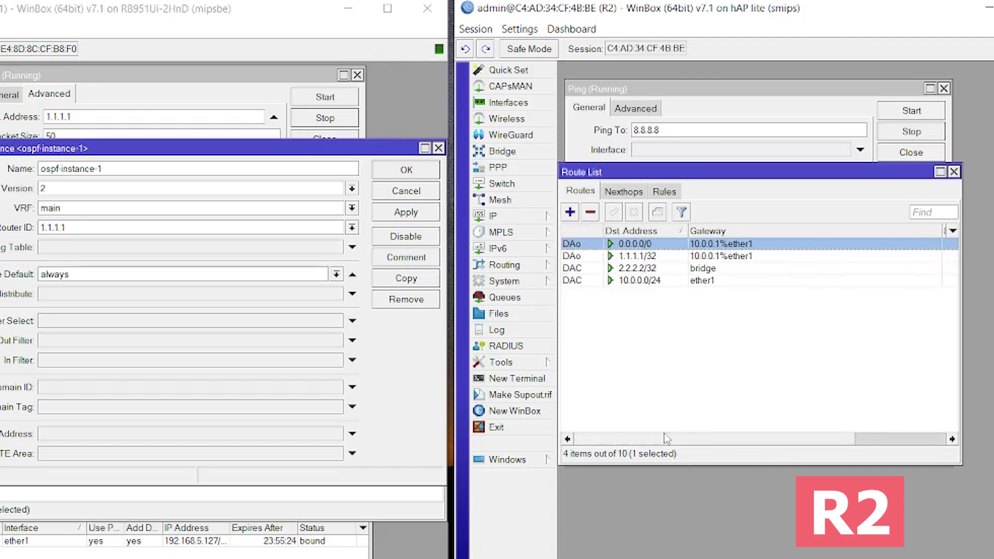
# Close R2's route list, open a terminal on R2 and ping 8.8.8.8, followed by google.com
pyautogui.click(954, 171)
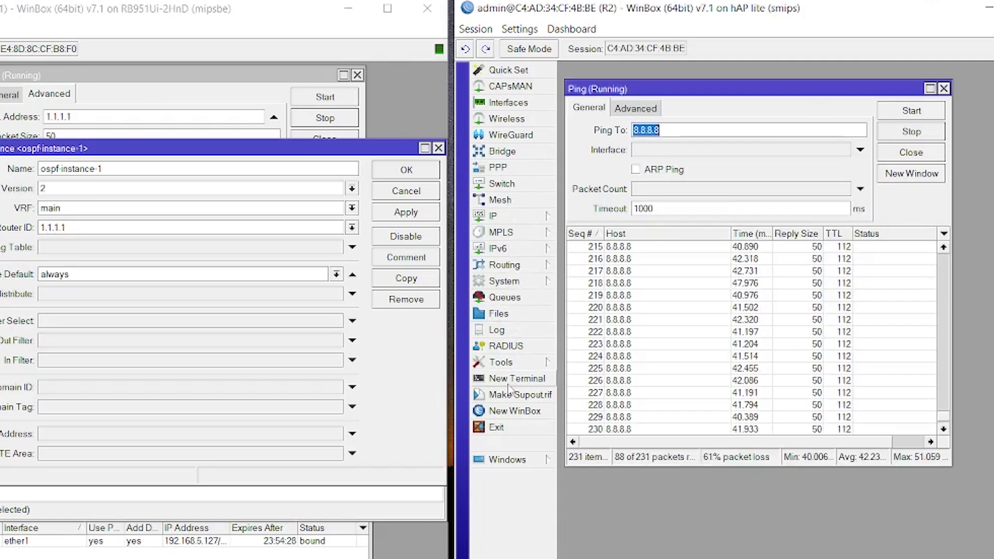
pyautogui.click(517, 379)
pyautogui.write('ping 8.8.8.8')
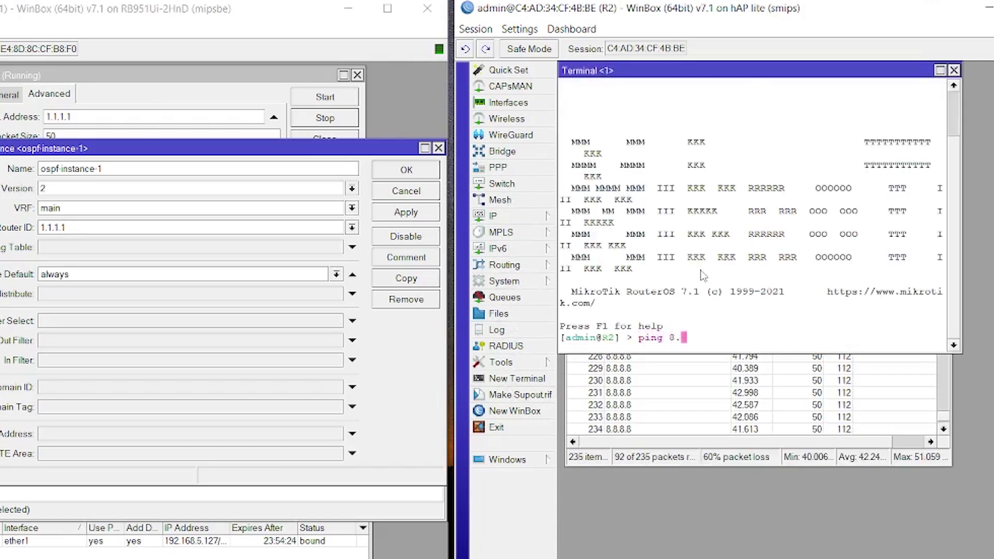
pyautogui.press('Return')
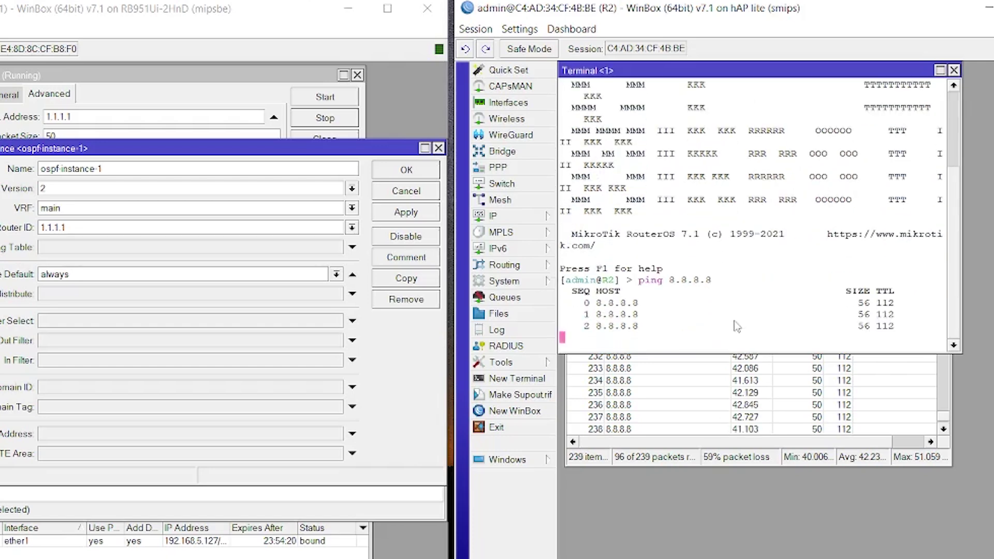
pyautogui.hotkey('ctrl', 'c')
pyautogui.write('ping google.com')
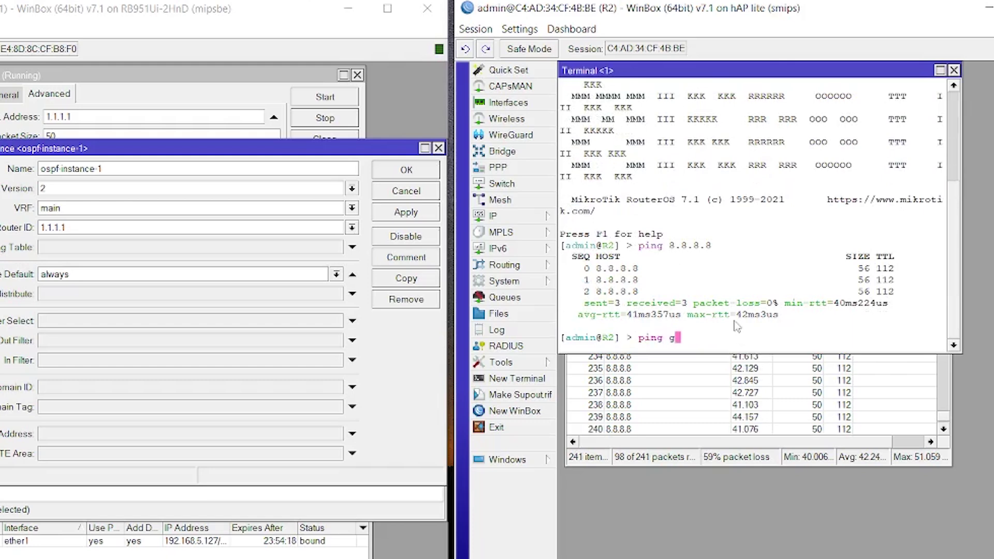
pyautogui.press('Return')
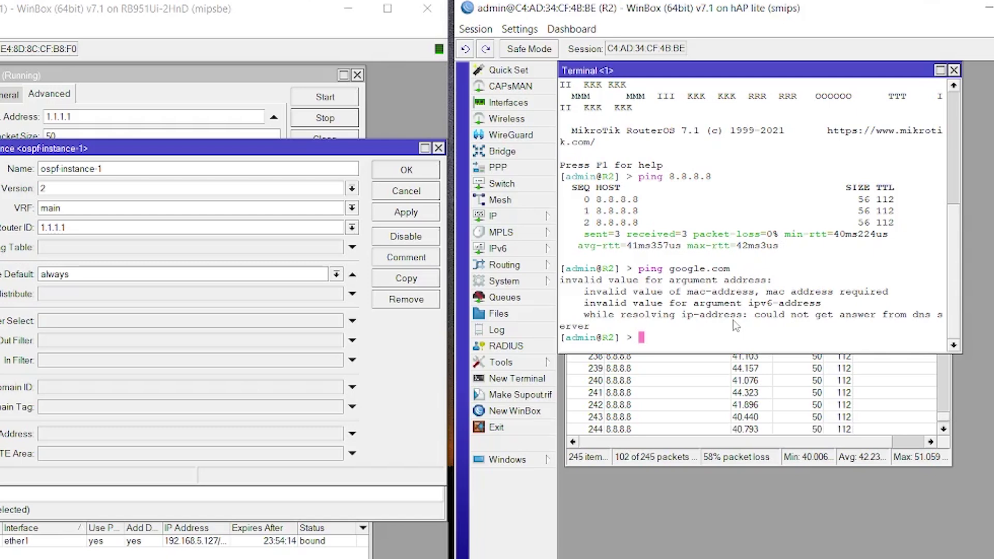
# Set R2's DNS server to 8.8.8.8, apply it, and ping google.com again from the R2 terminal
pyautogui.click(523, 217)
pyautogui.click(626, 312)
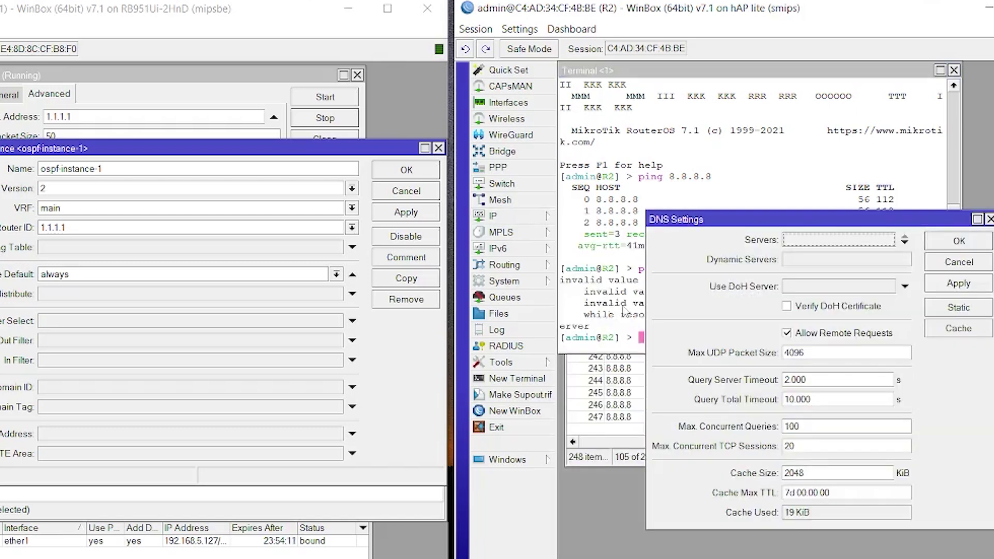
pyautogui.click(837, 241)
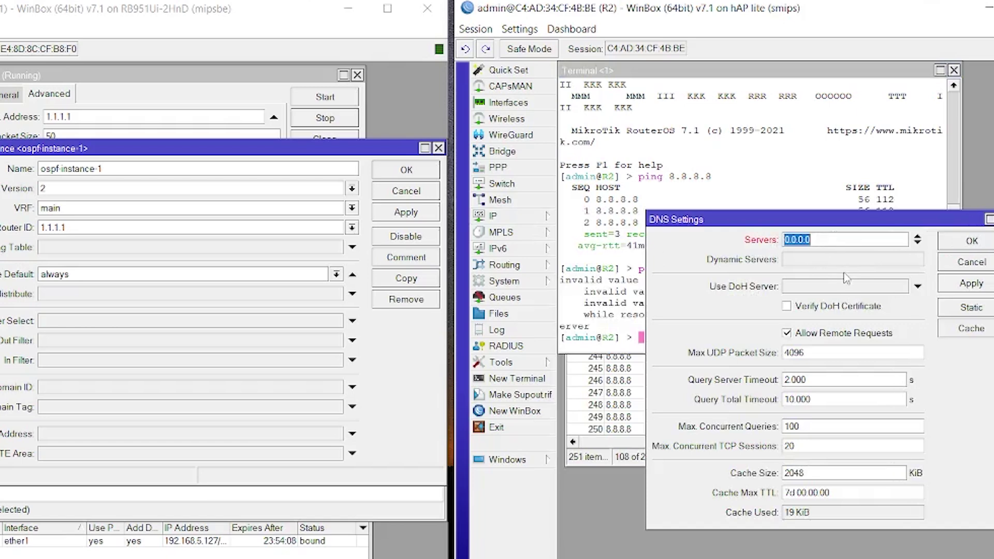
pyautogui.write('8.8.')
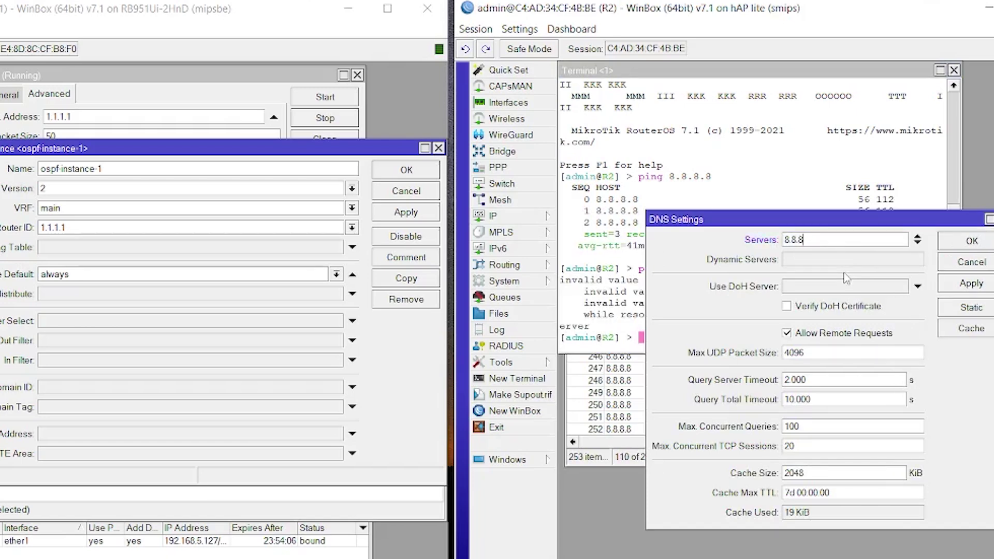
pyautogui.write('8.8')
pyautogui.click(971, 283)
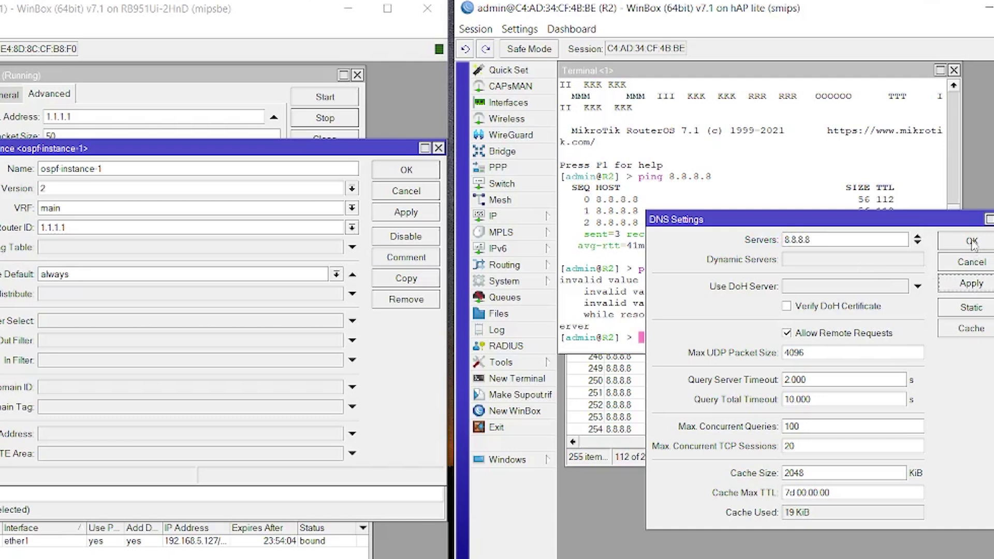
pyautogui.click(973, 244)
pyautogui.write('ping google.com')
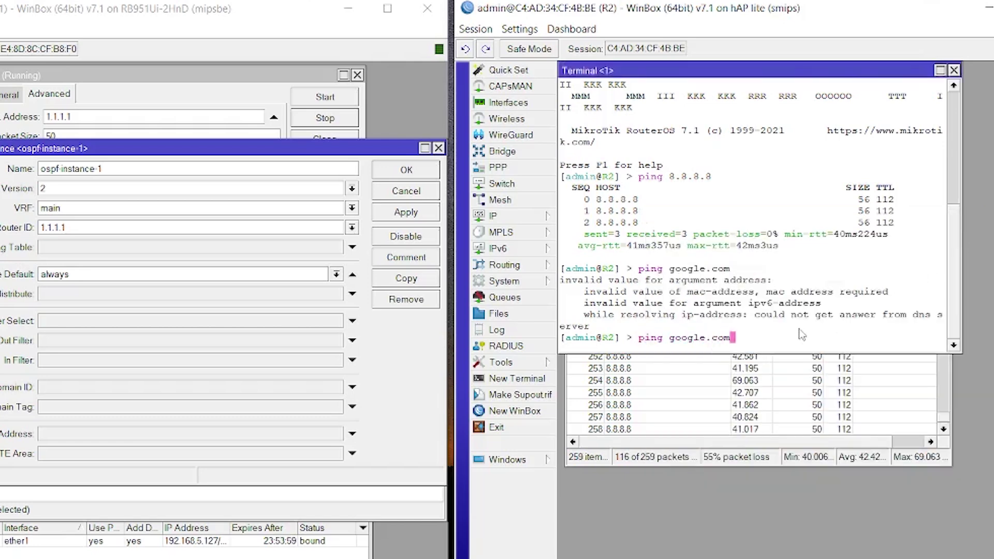
pyautogui.press('Return')
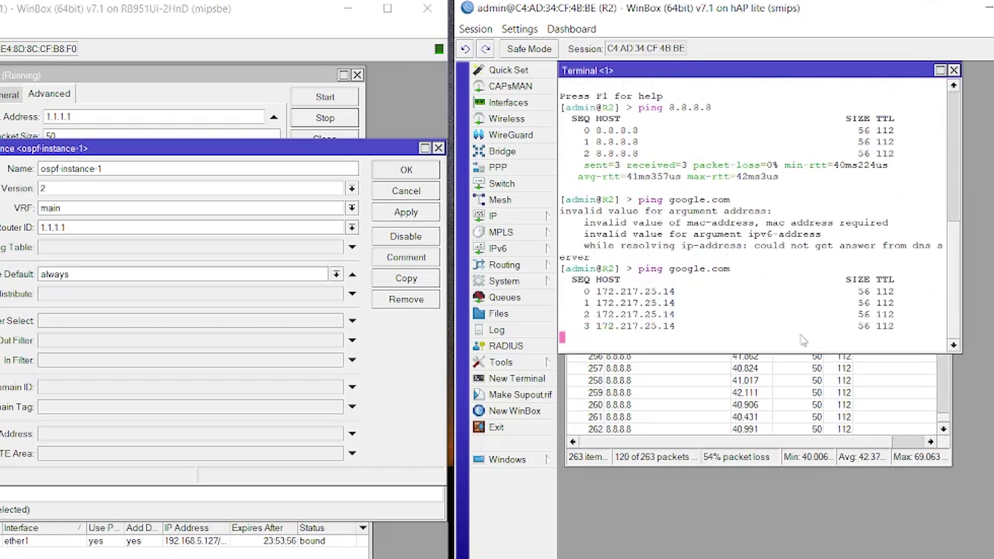
# Examine R2's DHCP client list, DHCP server list and firewall NAT rules for existing entries
pyautogui.click(512, 216)
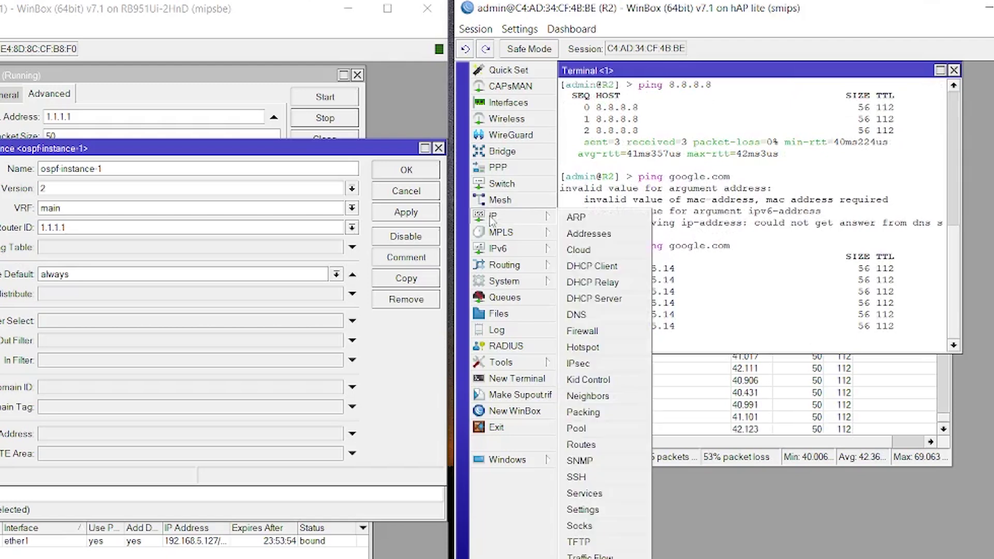
pyautogui.click(591, 266)
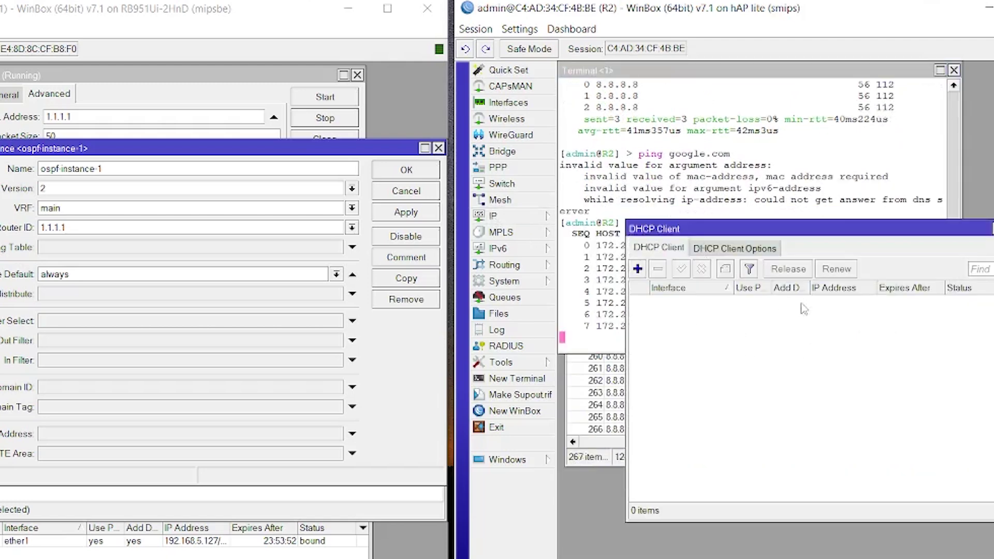
pyautogui.click(988, 228)
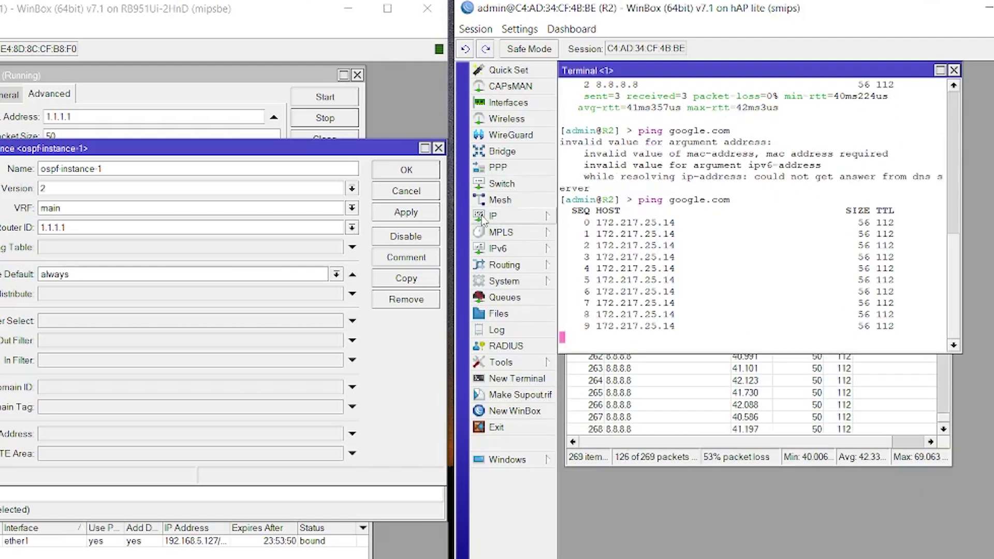
pyautogui.click(512, 215)
pyautogui.click(596, 299)
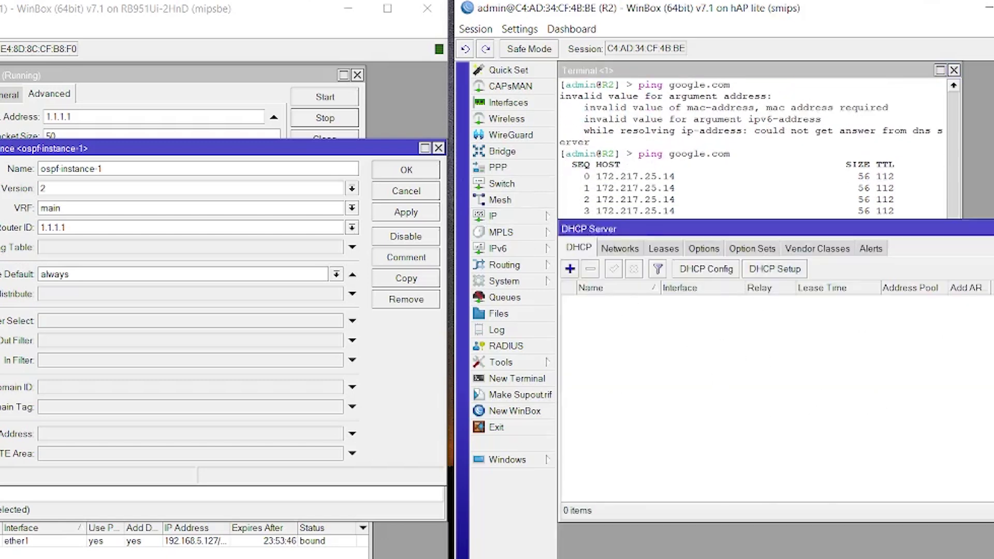
pyautogui.click(989, 229)
pyautogui.click(512, 216)
pyautogui.click(595, 331)
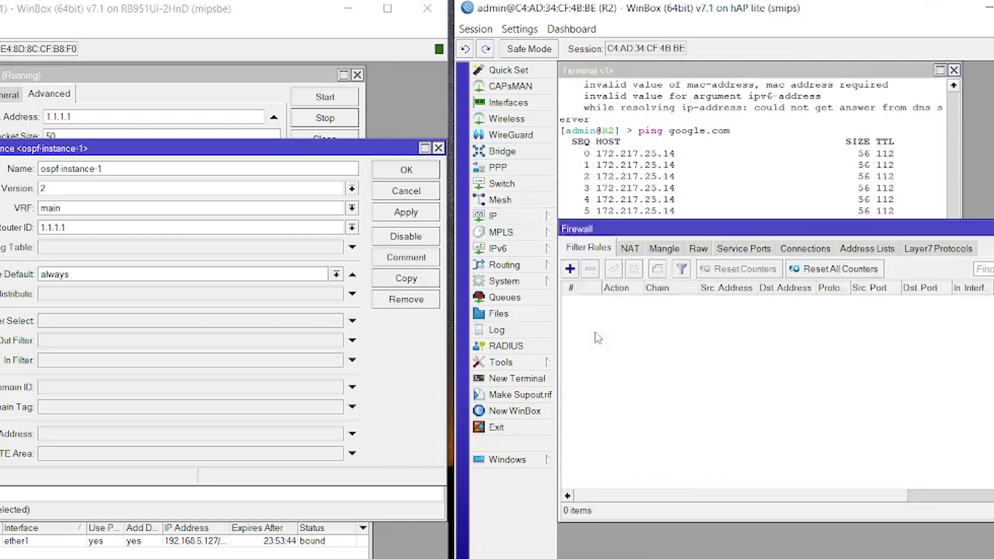
pyautogui.click(629, 249)
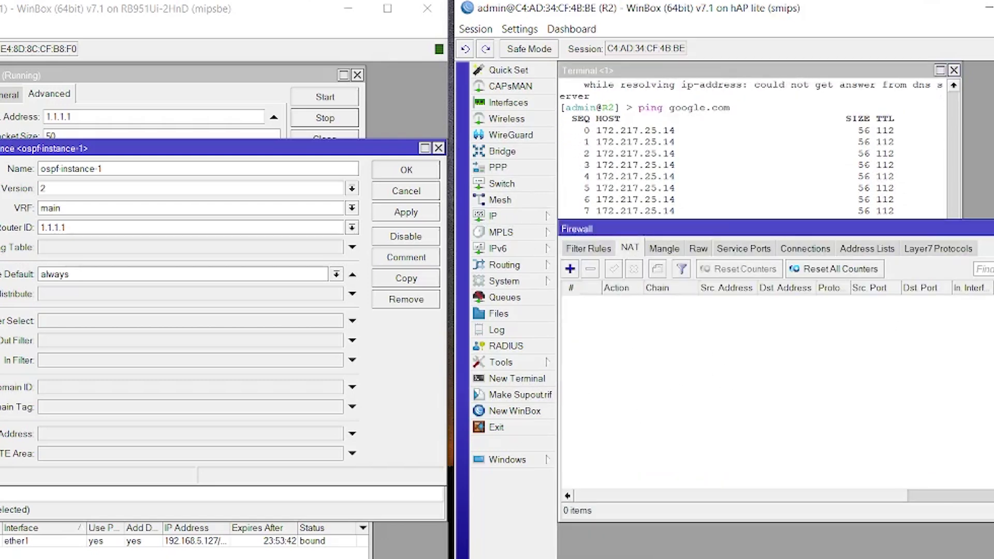
pyautogui.moveTo(990, 230); pyautogui.dragTo(969, 227)
pyautogui.press('Escape')
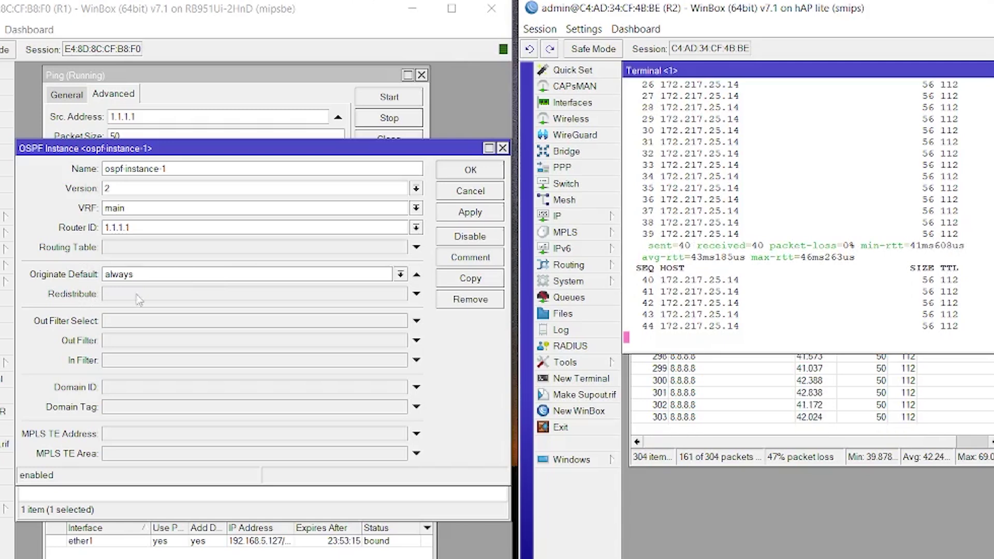
# Clear Originate Default in R1's ospf-instance-1, apply the change, and move R2's terminal clear of the 8.8.8.8 ping replies
pyautogui.click(280, 279)
pyautogui.click(278, 275)
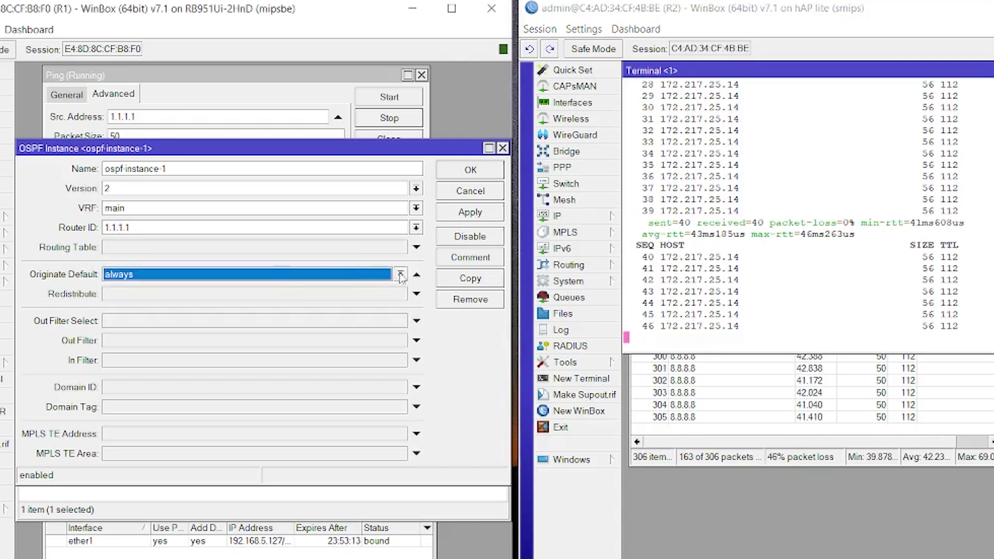
pyautogui.click(417, 274)
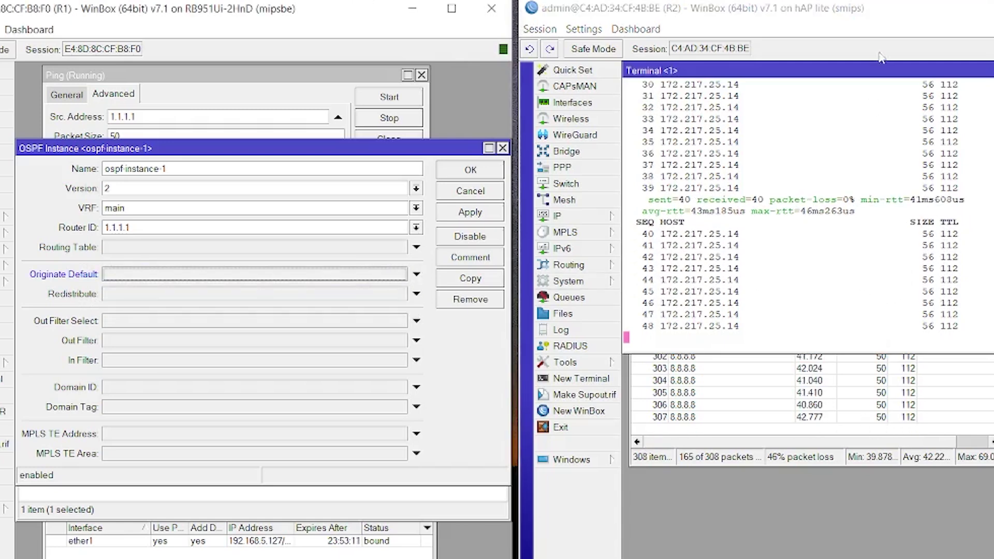
pyautogui.click(863, 69)
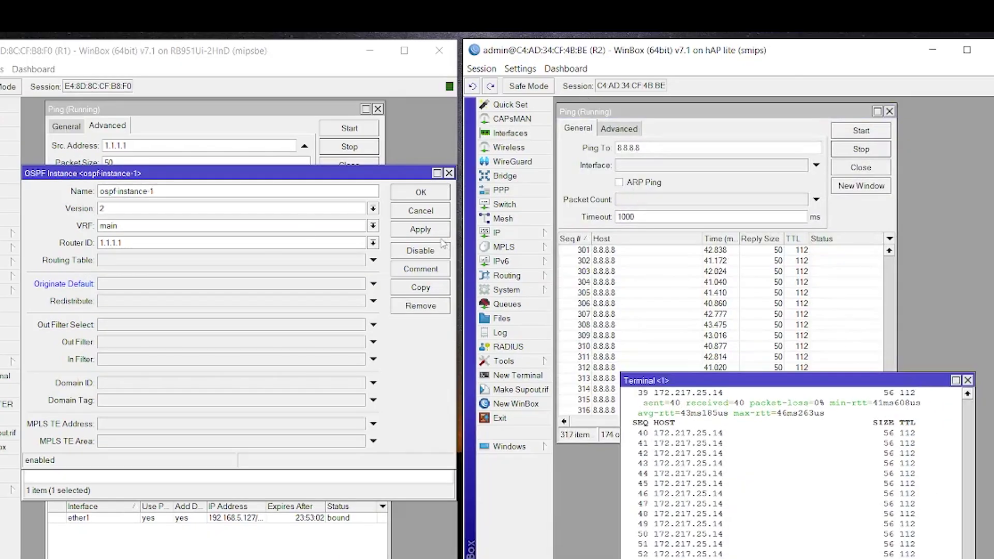
pyautogui.click(425, 231)
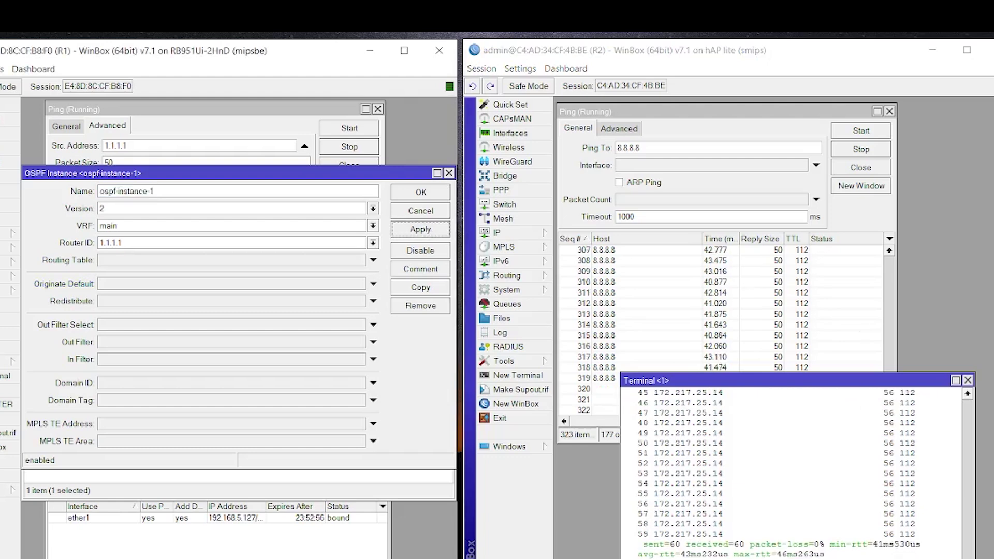
pyautogui.moveTo(833, 382)
pyautogui.mouseDown()
pyautogui.moveTo(843, 417)
pyautogui.moveTo(842, 368)
pyautogui.mouseUp()
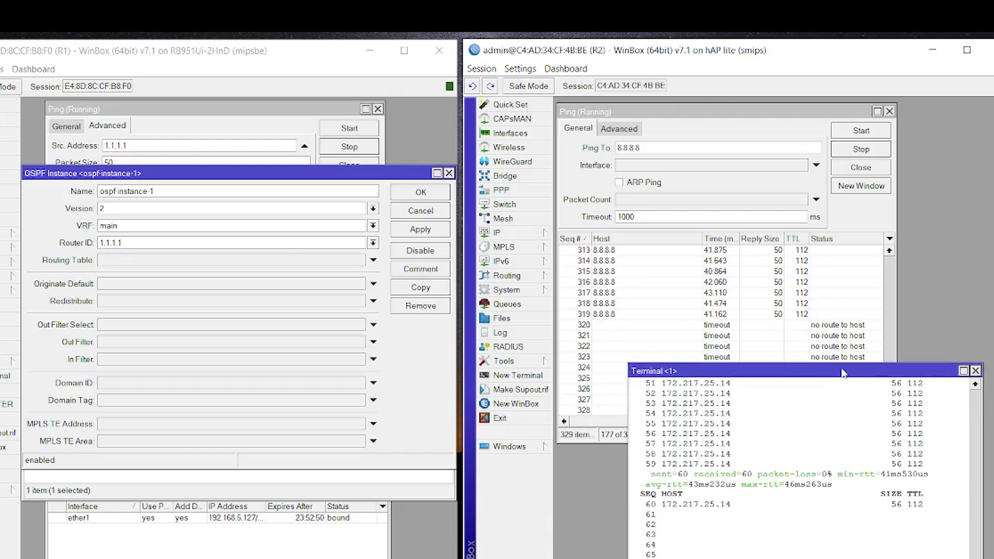
pyautogui.moveTo(842, 371); pyautogui.dragTo(821, 388)
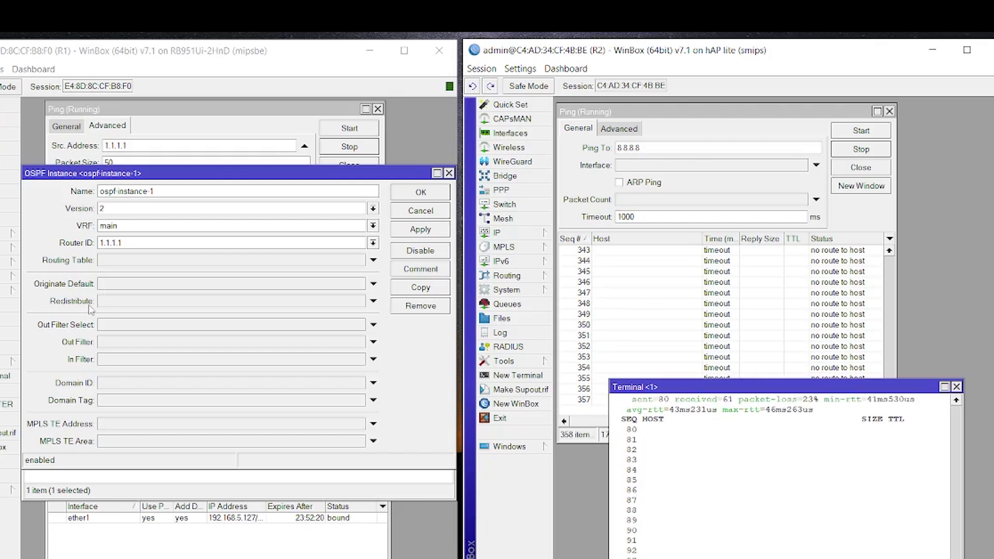
# Enable Redistribute for dhcp routes in R1's OSPF instance ospf-instance-1 and apply the change
pyautogui.click(126, 307)
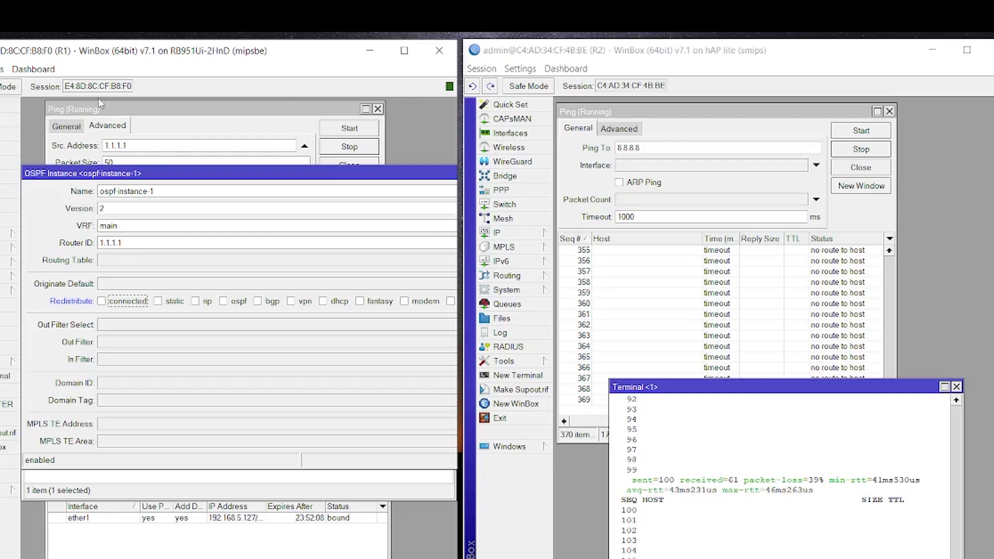
pyautogui.moveTo(365, 173)
pyautogui.mouseDown()
pyautogui.moveTo(380, 185)
pyautogui.moveTo(365, 180)
pyautogui.mouseUp()
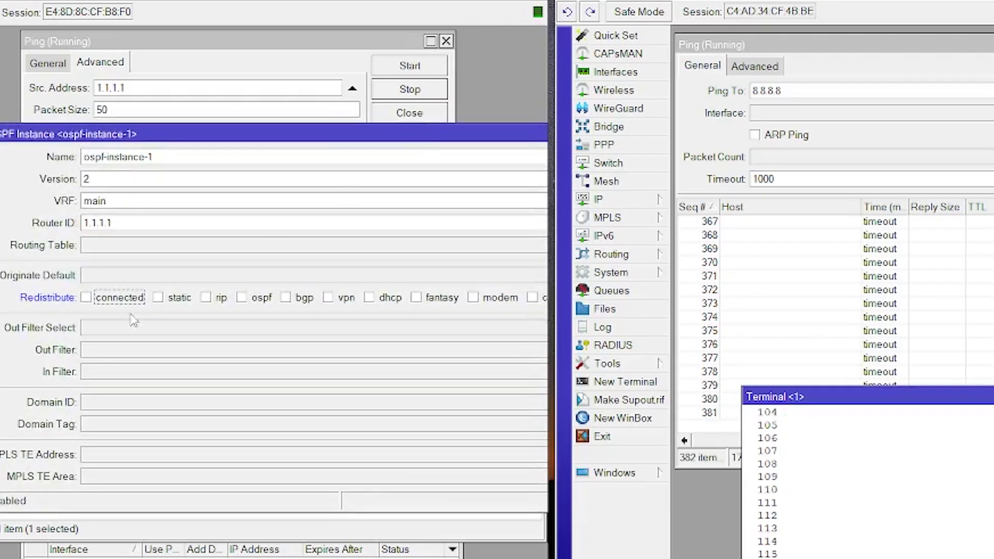
pyautogui.click(368, 298)
pyautogui.moveTo(393, 135); pyautogui.dragTo(246, 132)
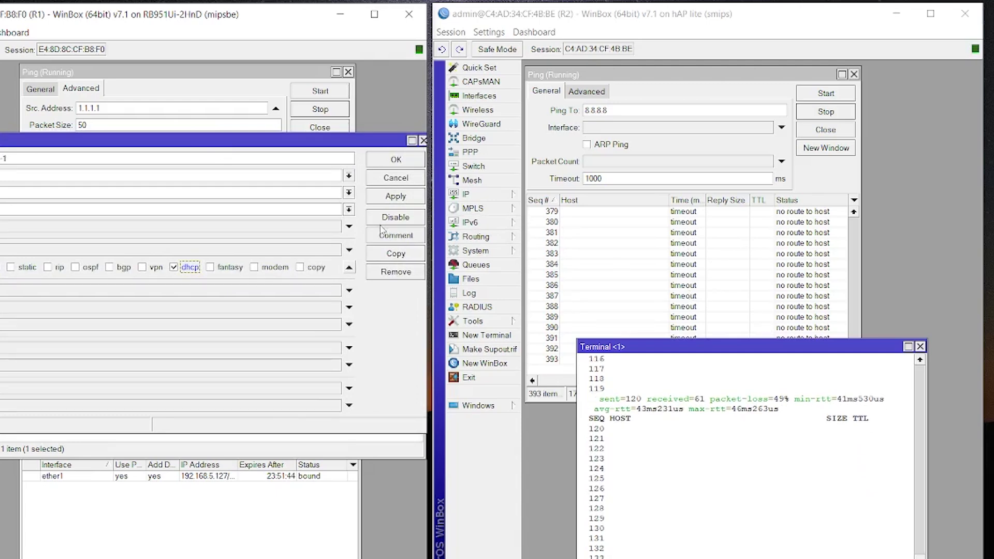
pyautogui.click(396, 197)
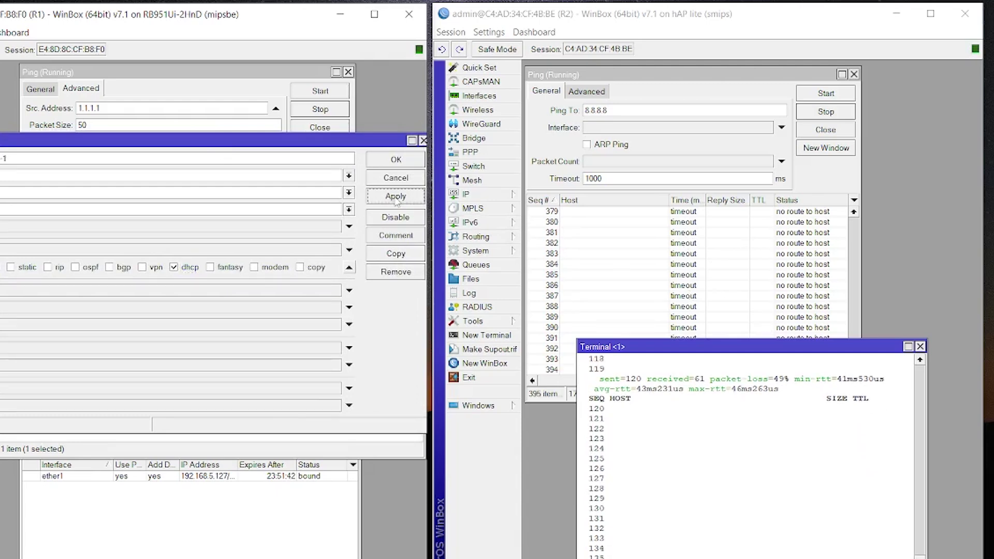